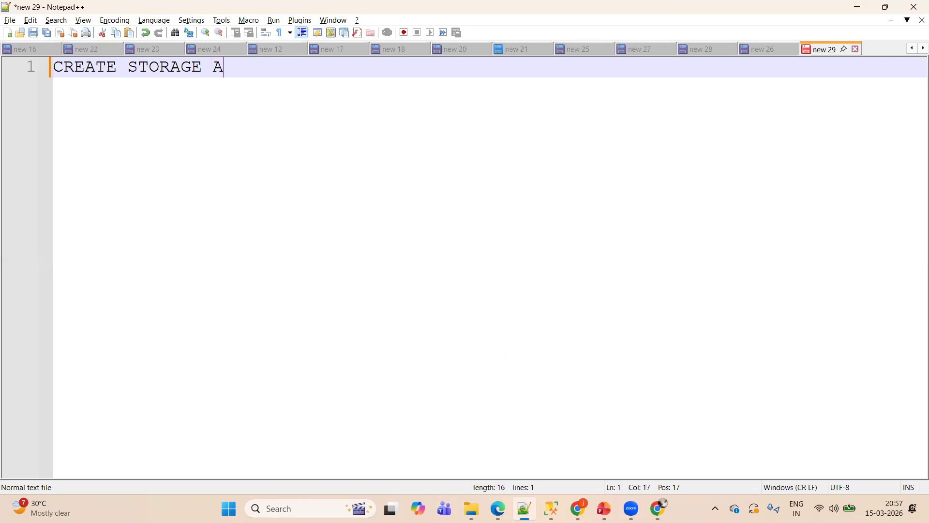
- Complete the first line of the notes as "CREATE STORAGE ACCOUNT IN AZURE" and leave a blank line below it
type("N AZURE")
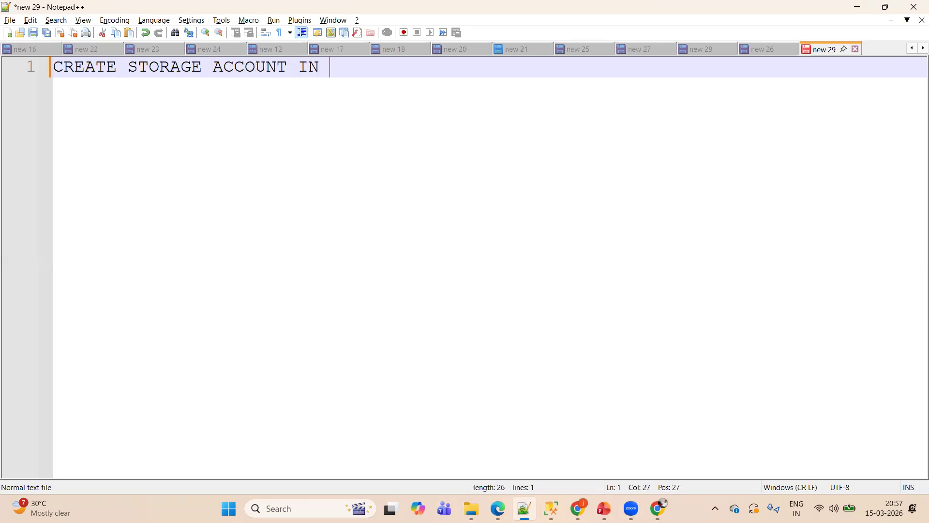
key("Return")
key("Return")
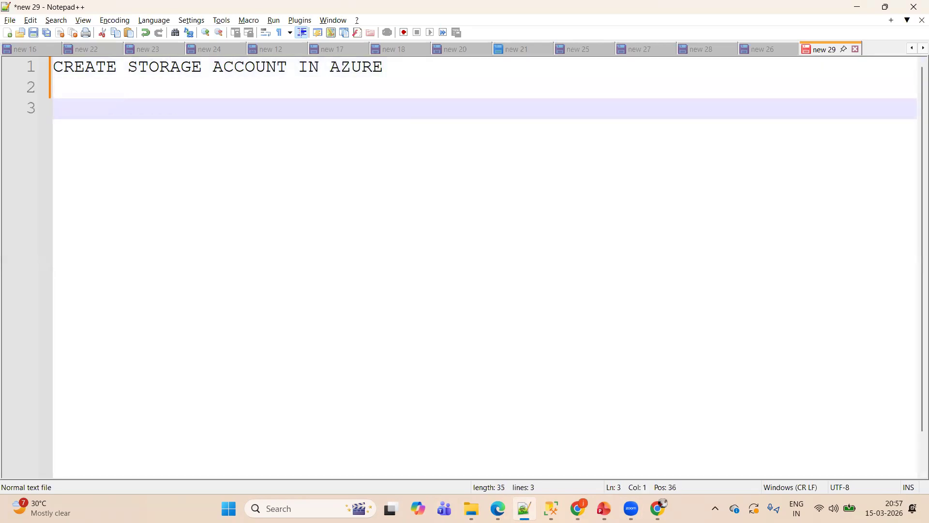
- Add the line "FILES, QUEUES AND TABLES" to the notes, followed by a blank line
type("FILES, QUE")
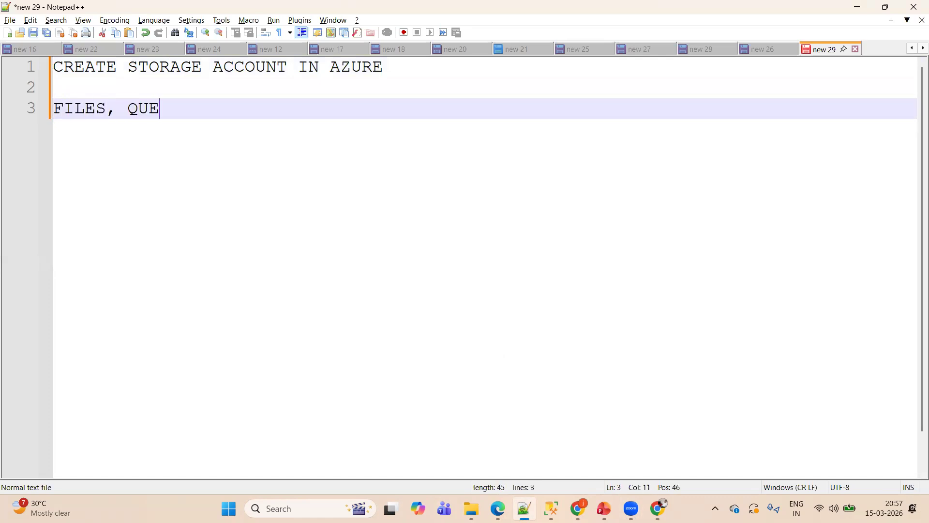
type("UES AND TABLES")
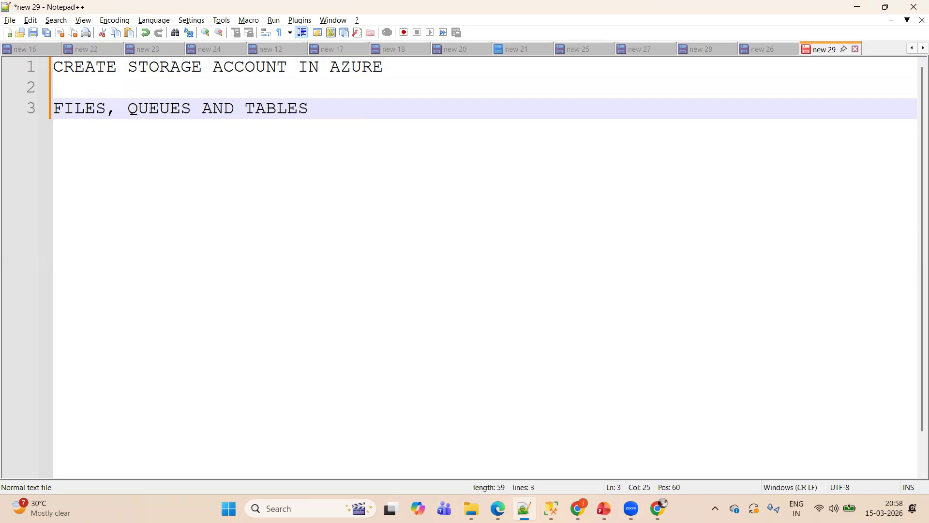
key("Return")
key("Return")
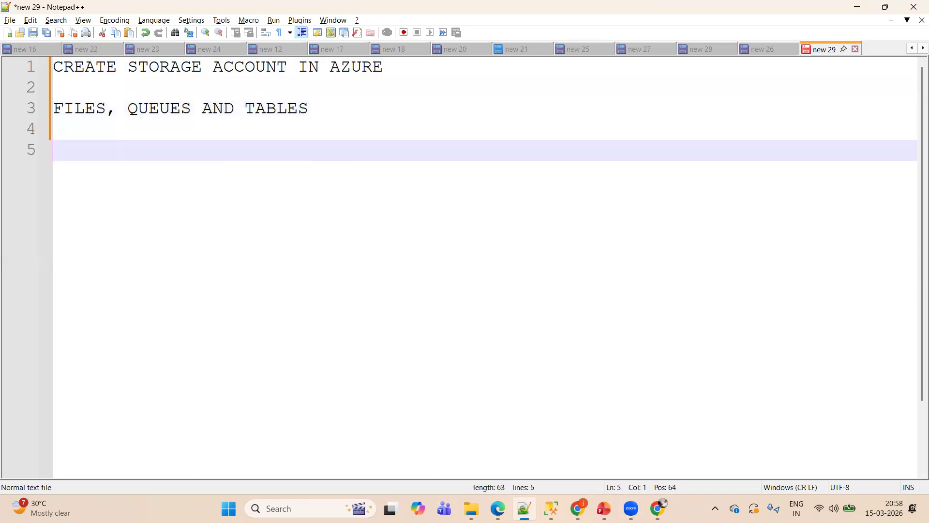
- Add the line "DATA PROTECTION IN STORAGE ACCOUNT" to the notes, followed by blank lines
type("DATA PRO")
type("TEC")
key("BackSpace")
type("ECTION")
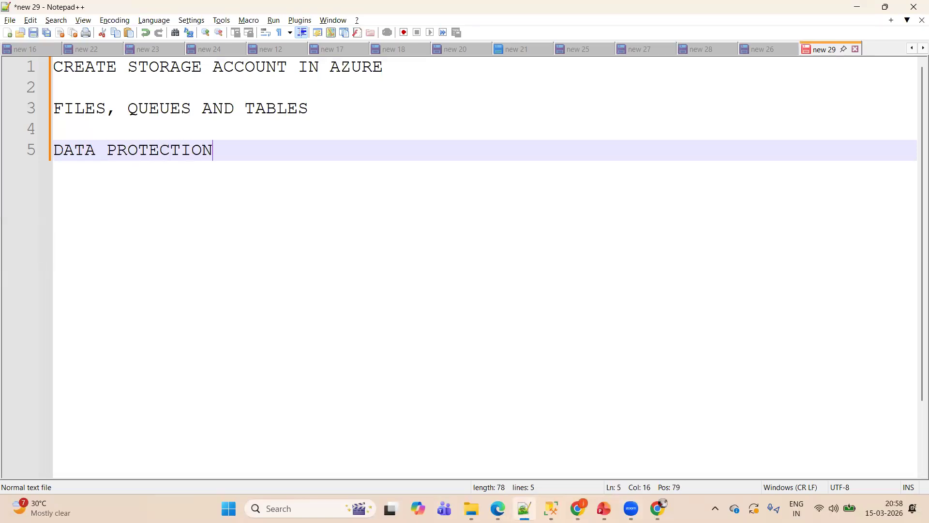
type(" IN STORAGE")
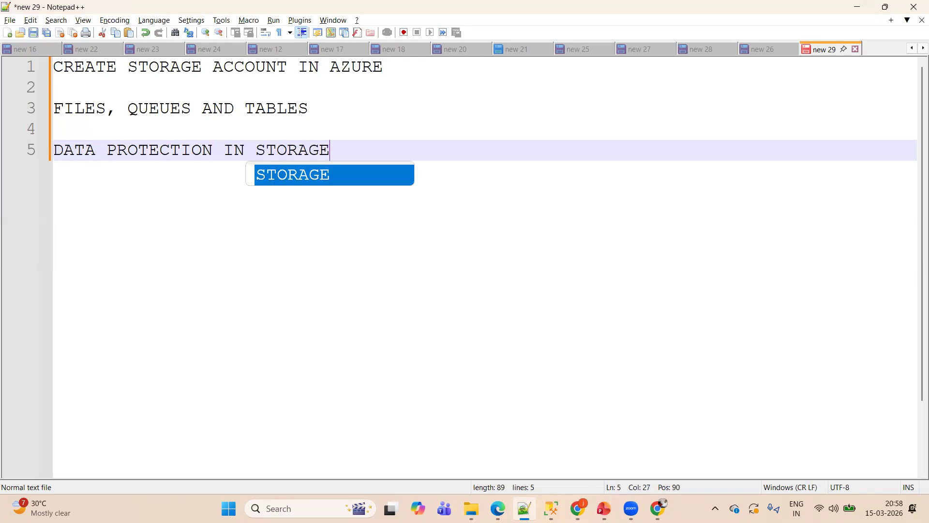
type(" CCOUNT")
key("Return")
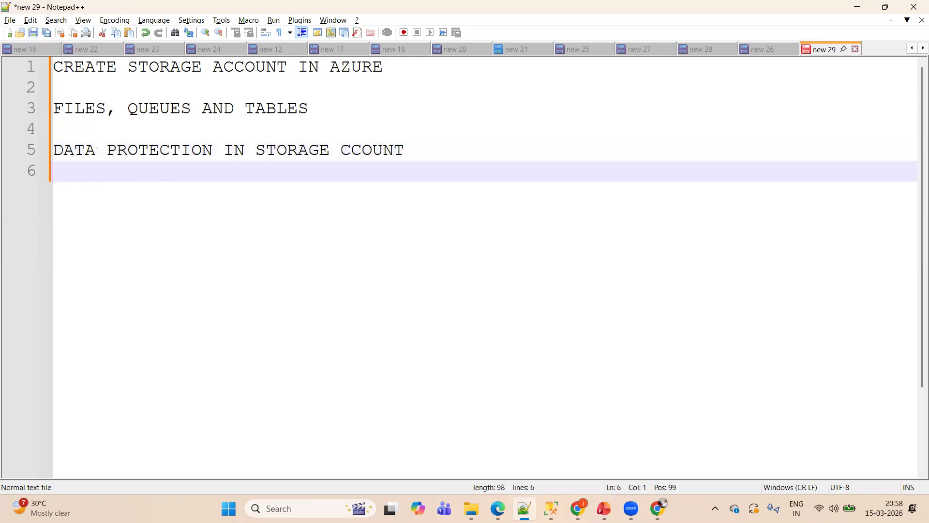
key("Return")
left_click(341, 150)
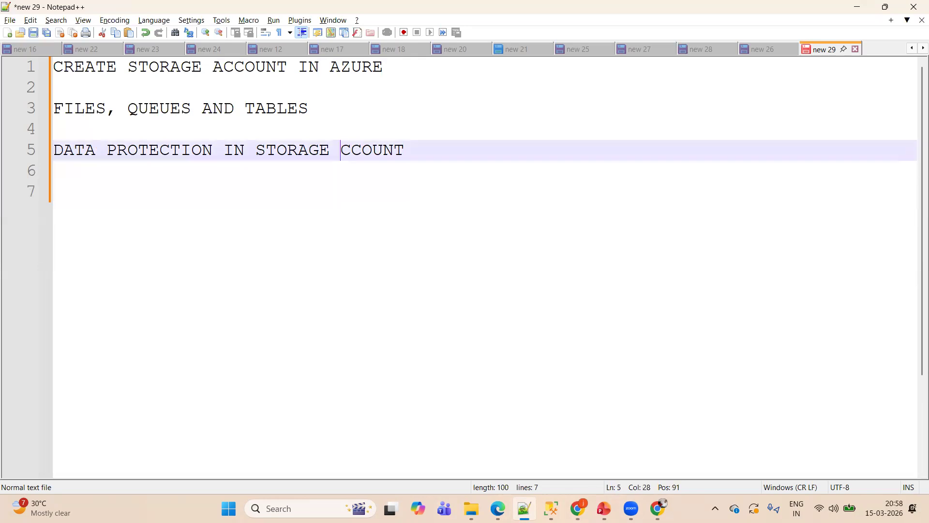
type("A")
left_click(439, 151)
key("Return")
key("Return")
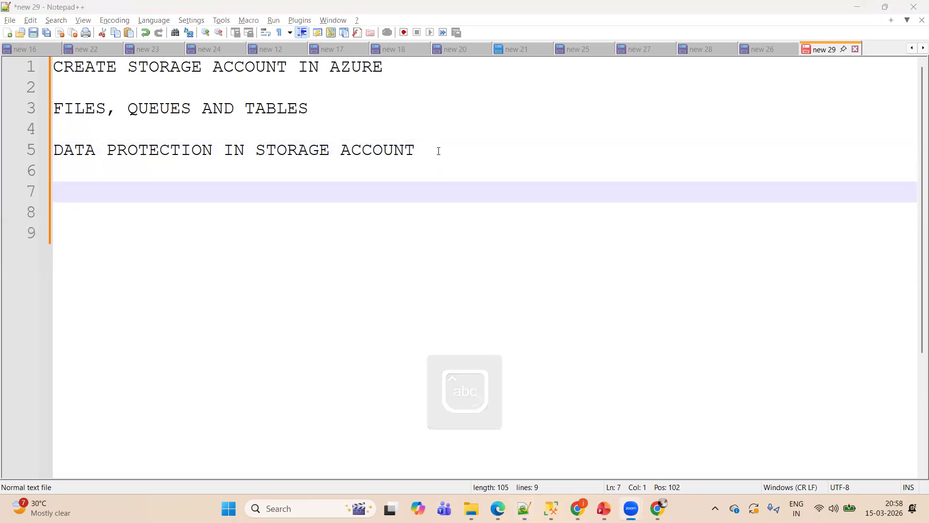
- Switch to the Azure portal in Chrome, search for "Storage account" and open the Storage accounts service
key("alt+Tab")
key("alt+Tab")
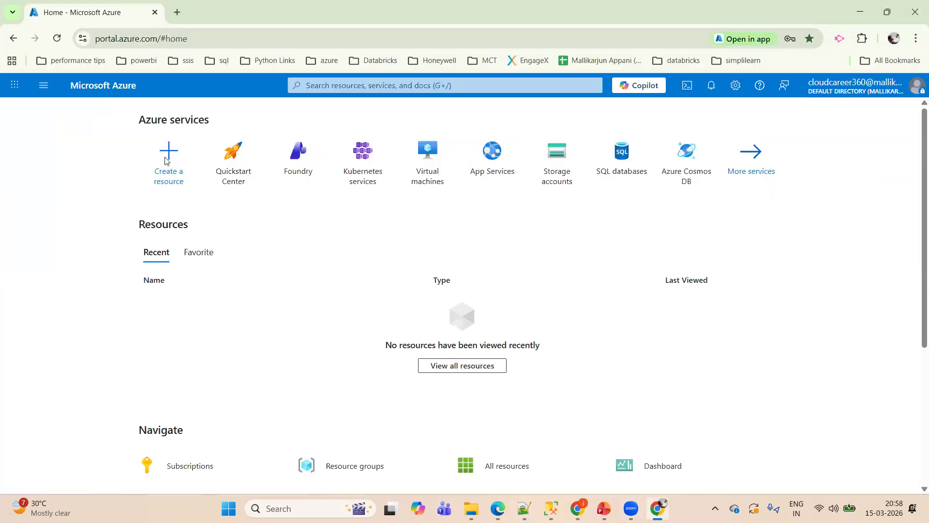
left_click(358, 87)
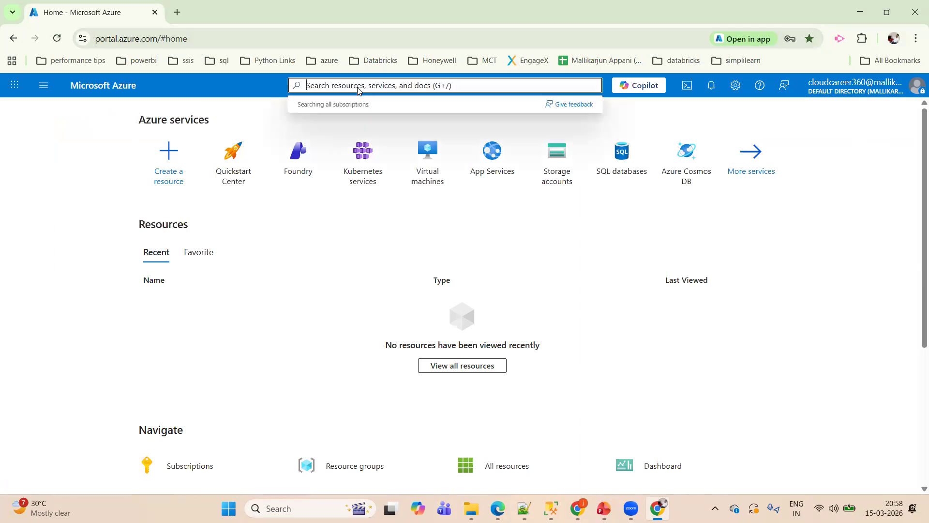
type("S")
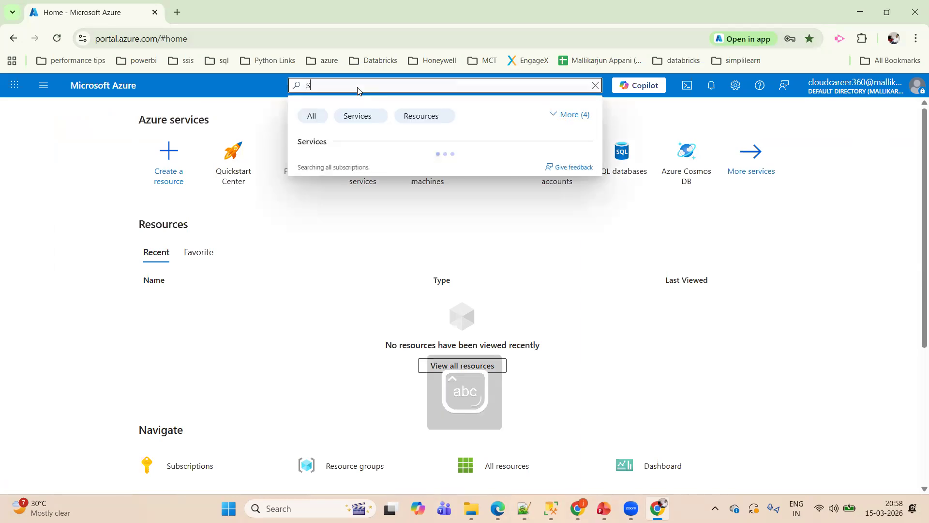
type("torage ")
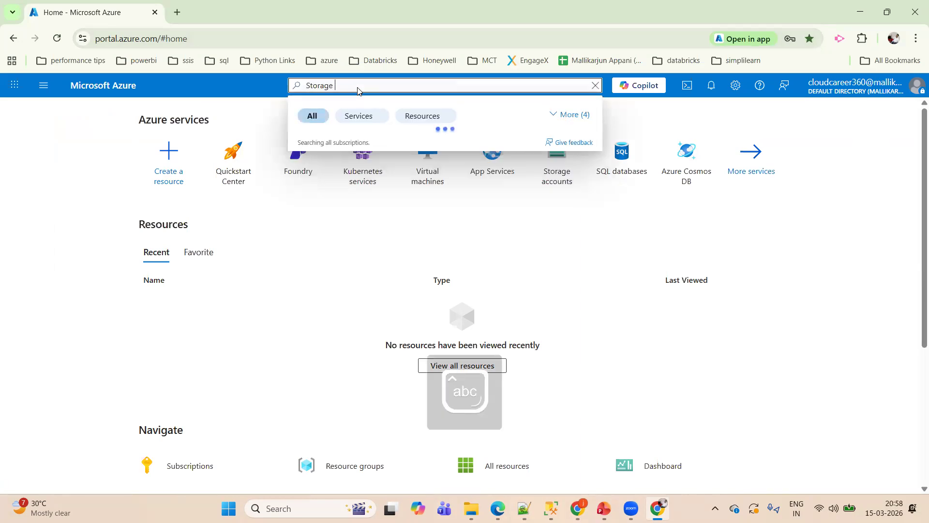
type("account")
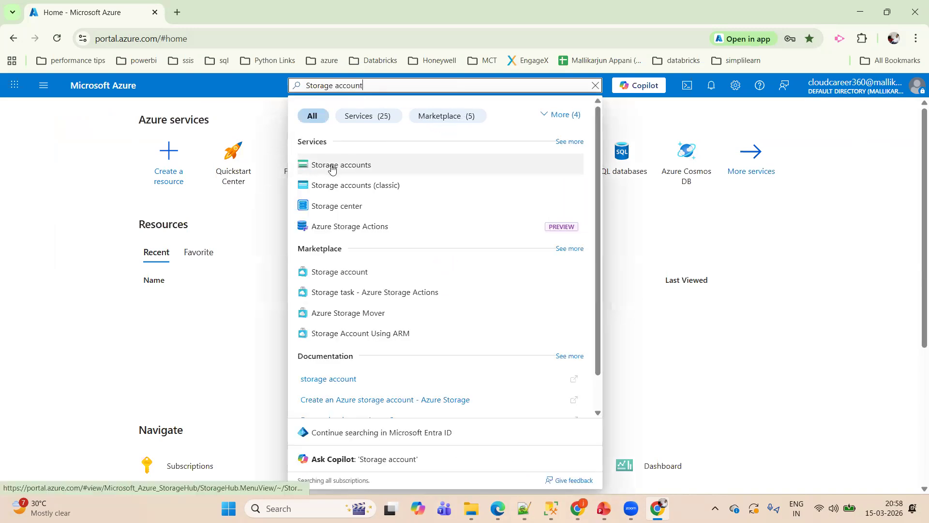
left_click(324, 170)
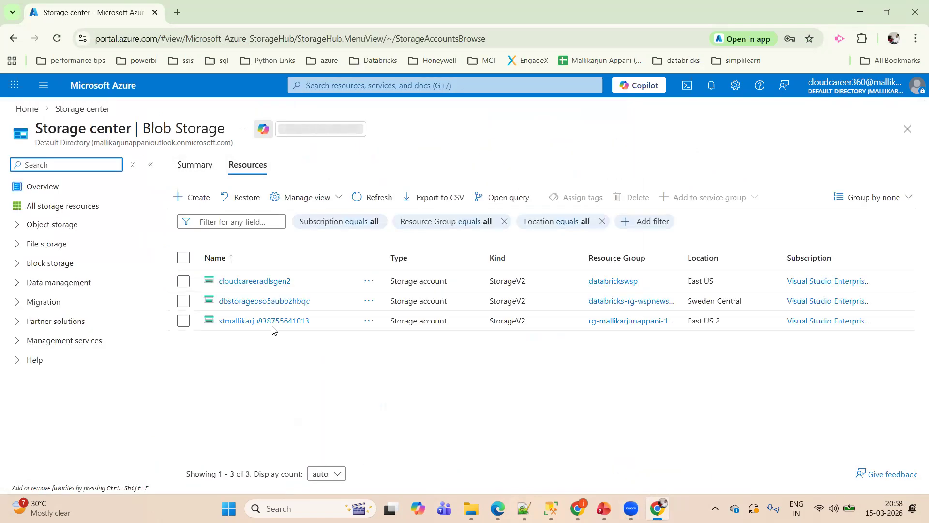
- Start creating a storage account and create a new resource group named cloudcareer360 for it
left_click(194, 197)
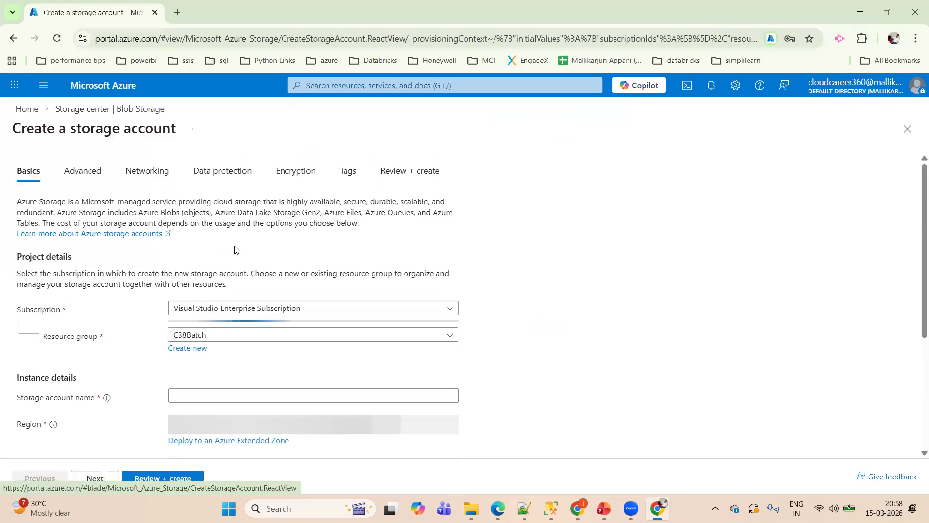
scroll(915, 197, "down", 2)
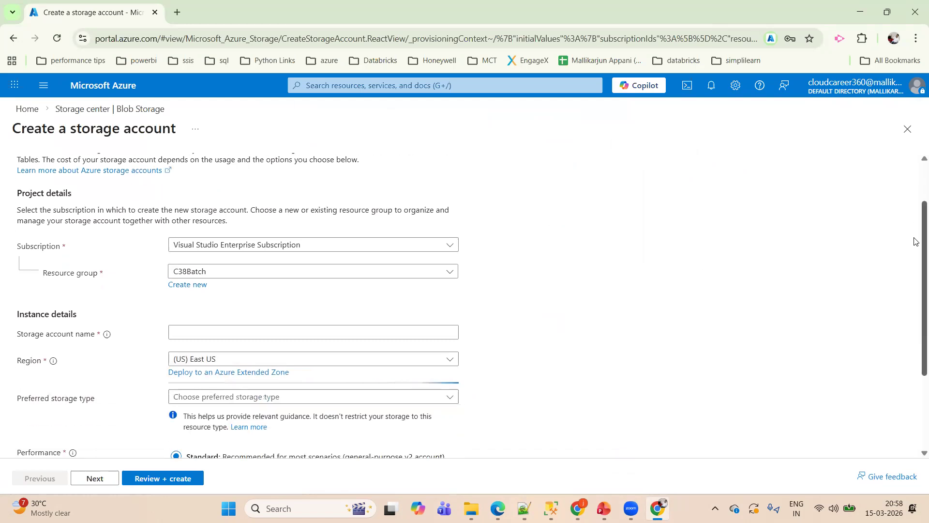
left_click_drag(18, 221, 60, 225)
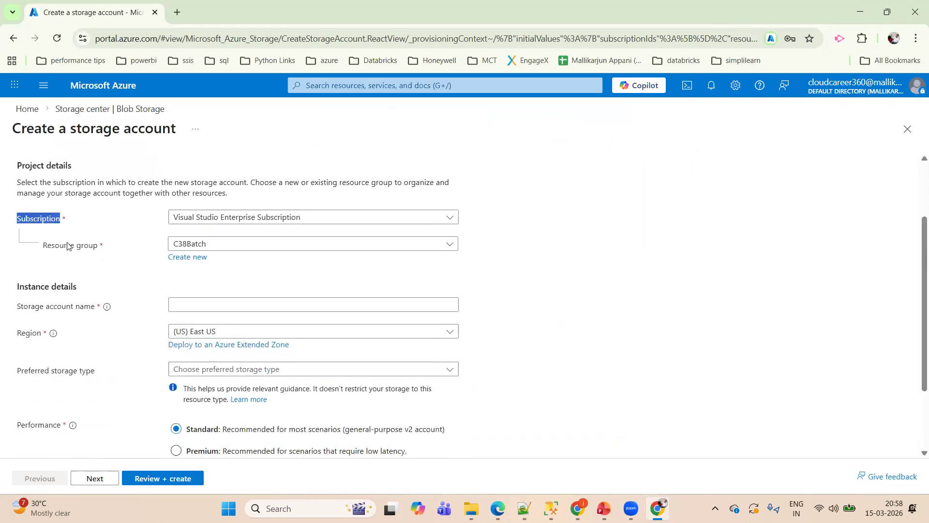
left_click_drag(48, 249, 85, 257)
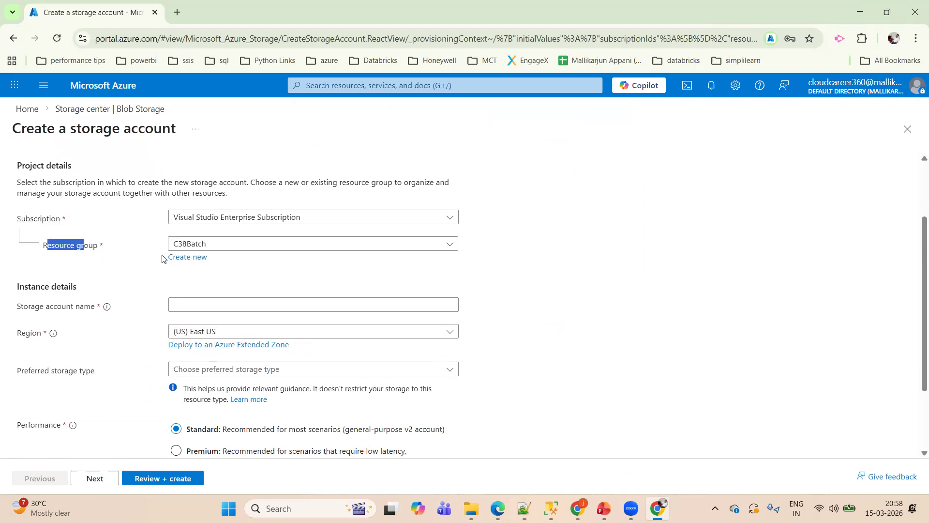
left_click(175, 260)
type("cloudcar")
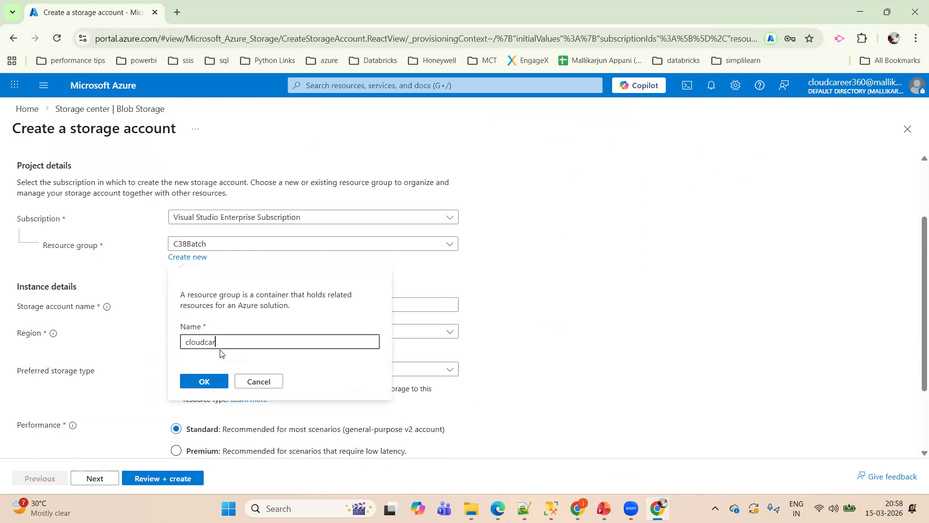
type("eer360")
left_click(210, 378)
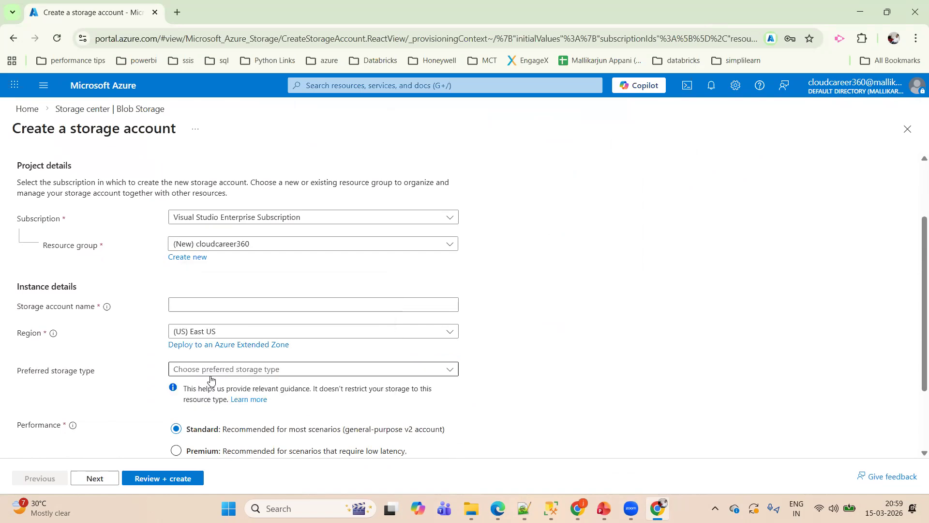
- Set the storage account name to blobstoragecareer360
double_click(55, 236)
double_click(60, 247)
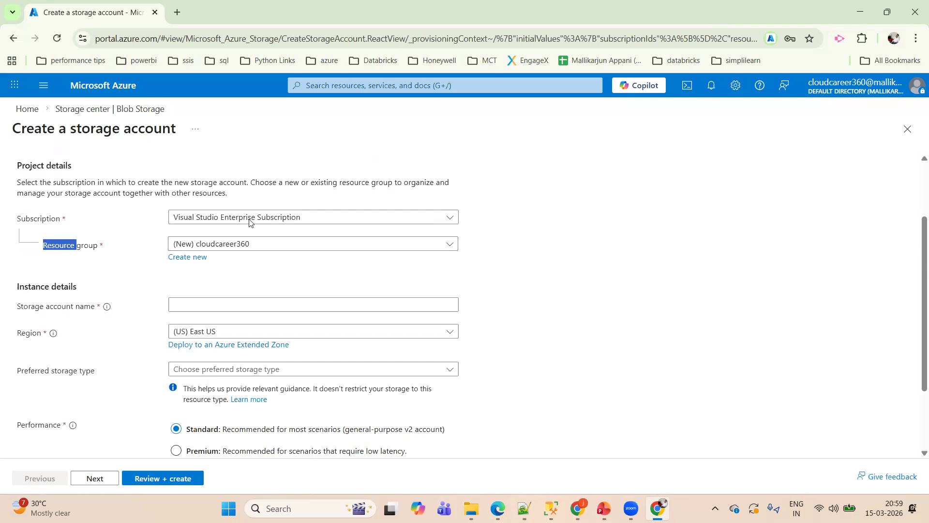
left_click_drag(17, 307, 97, 310)
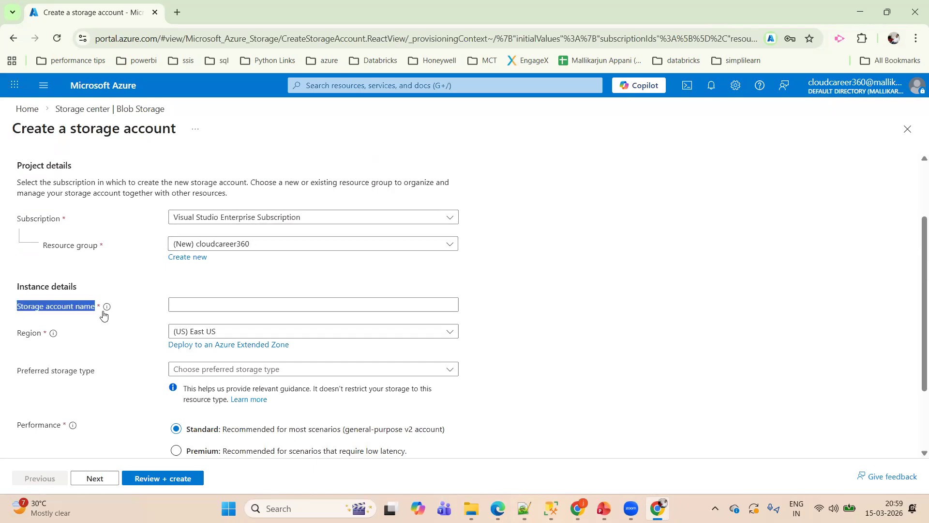
left_click(201, 306)
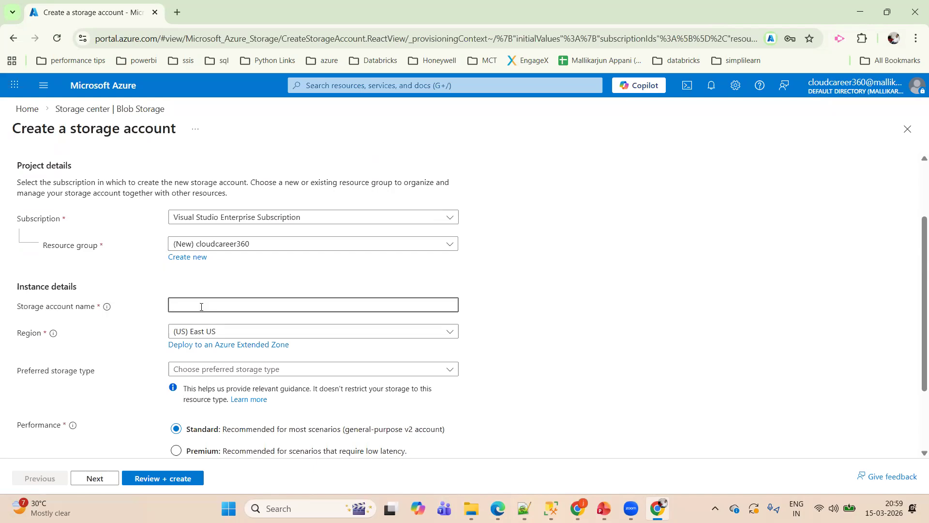
type("blobstorage")
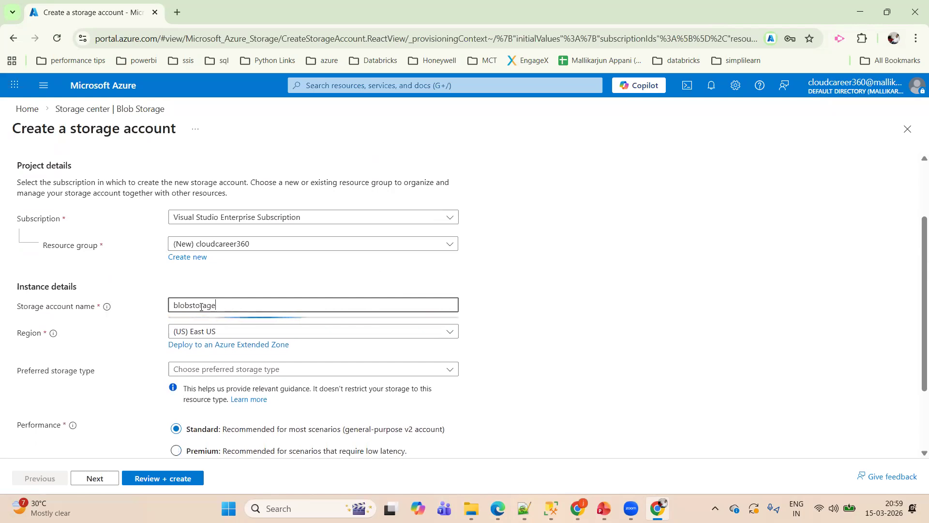
type("career360")
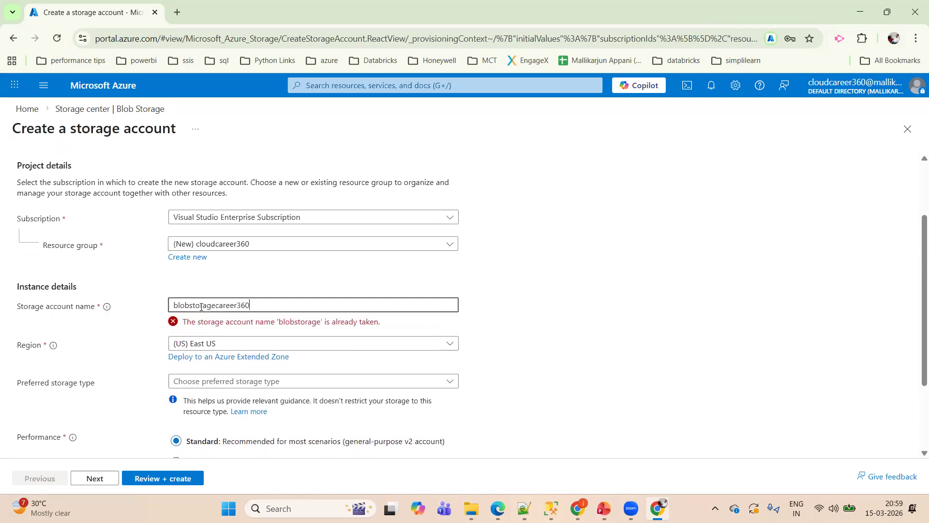
left_click(648, 291)
- Examine the Region setting in the storage account's instance details
scroll(316, 277, "down", 2)
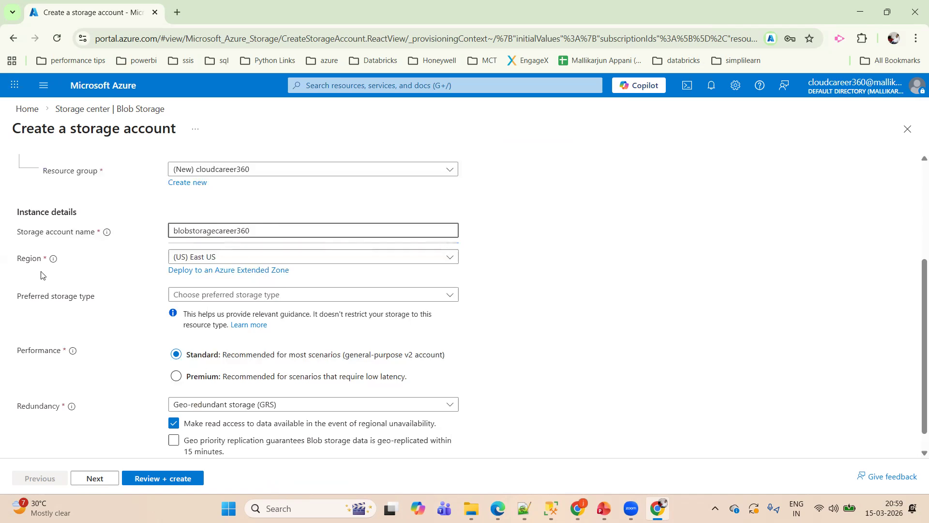
left_click_drag(19, 262, 80, 262)
left_click(81, 263)
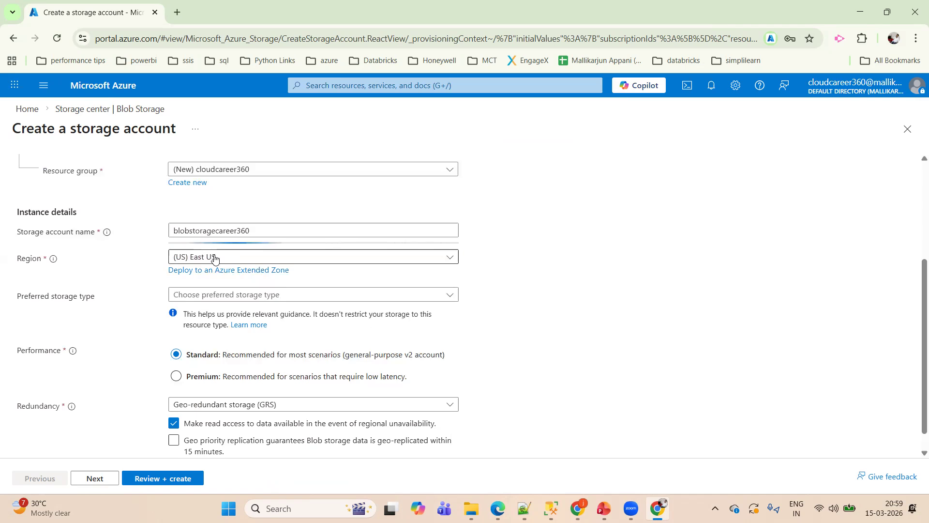
left_click_drag(14, 260, 60, 263)
left_click(69, 268)
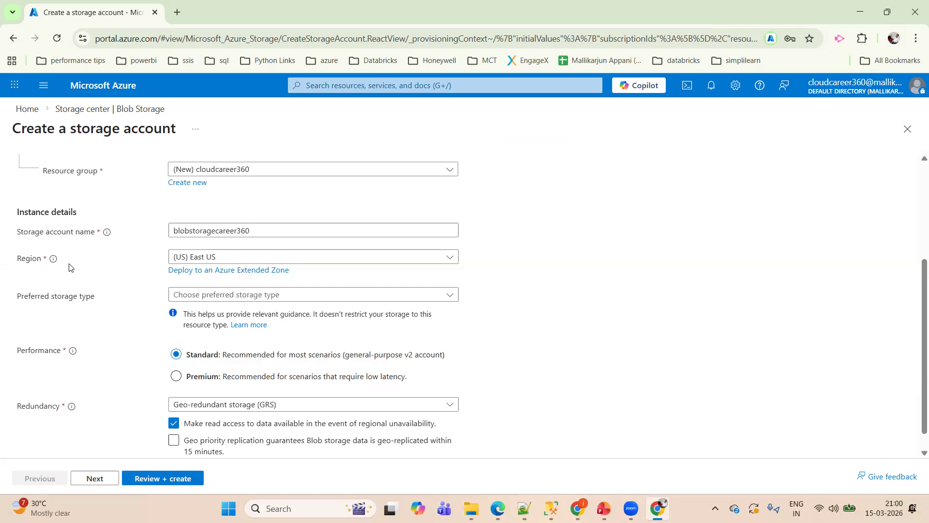
left_click_drag(22, 261, 47, 263)
left_click(608, 247)
scroll(916, 283, "down", 1)
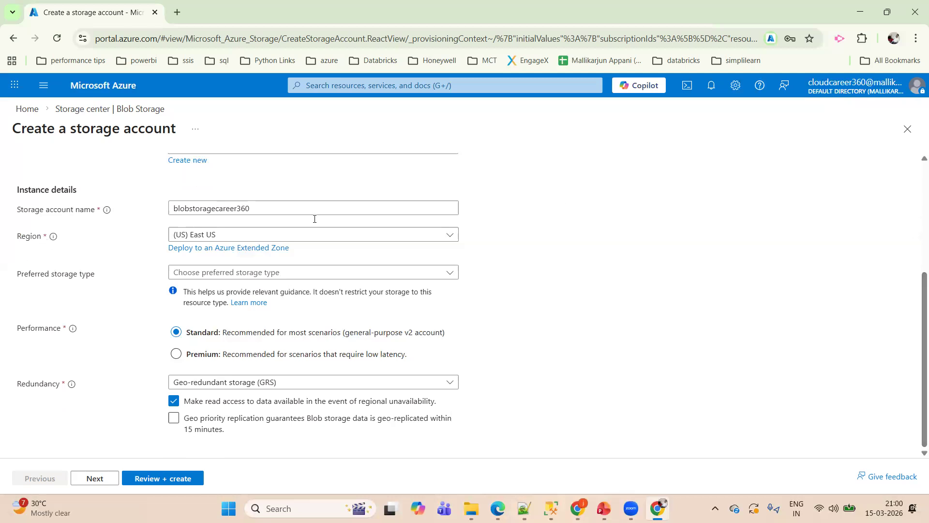
- Set the preferred storage type to Azure Blob Storage or Azure Data Lake Storage Gen 2
left_click_drag(15, 241, 51, 236)
left_click(97, 226)
left_click(250, 274)
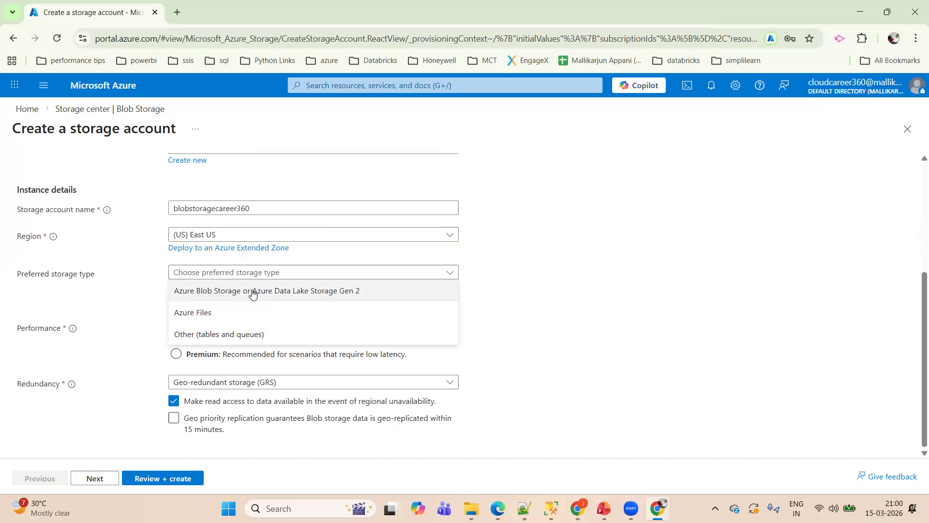
left_click(250, 292)
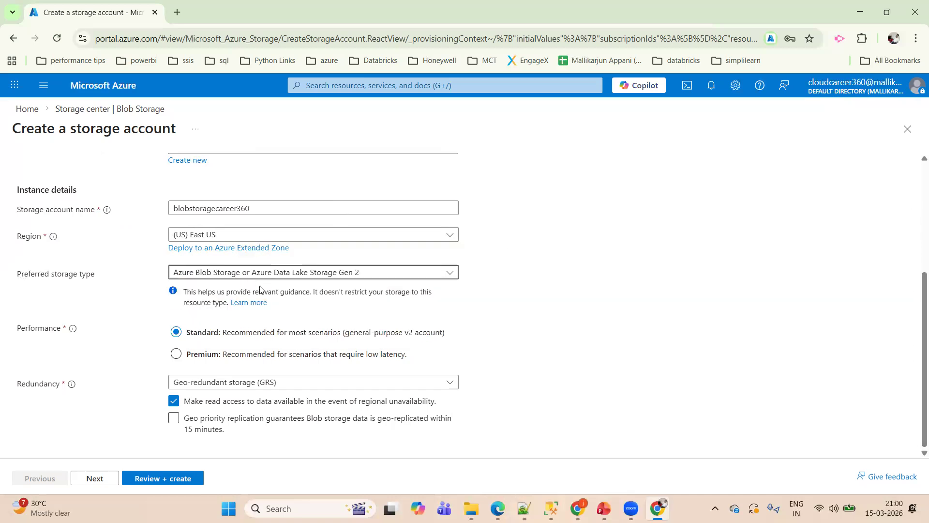
- Examine the Performance setting and the available Redundancy options for the storage account
left_click_drag(14, 333, 67, 329)
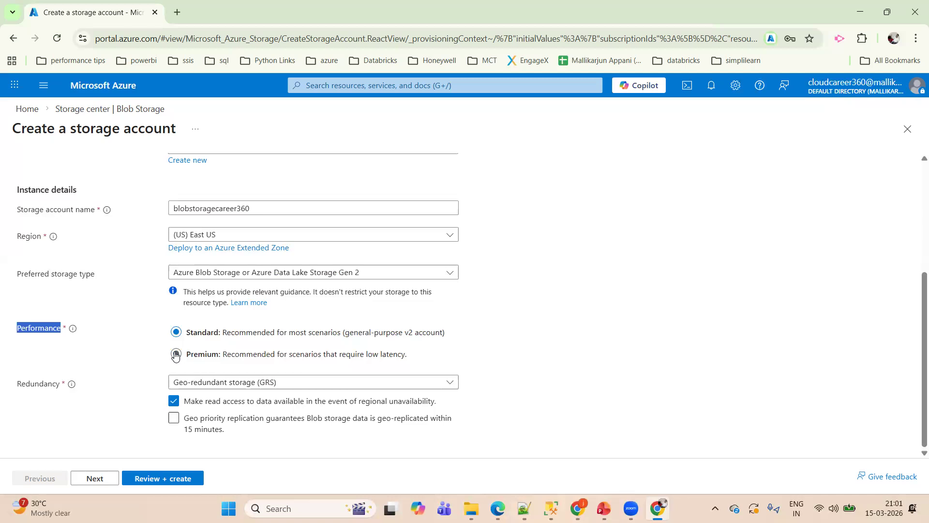
left_click(53, 372)
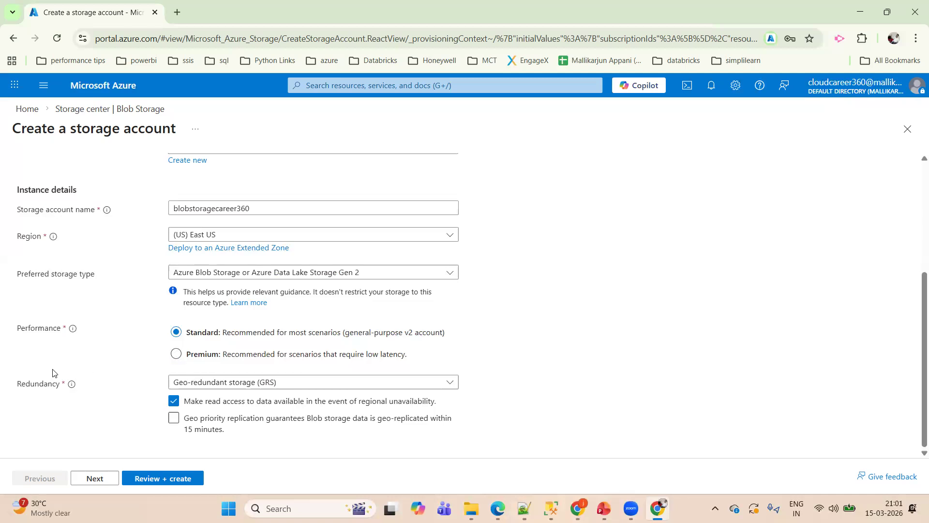
left_click_drag(15, 390, 63, 397)
left_click(220, 387)
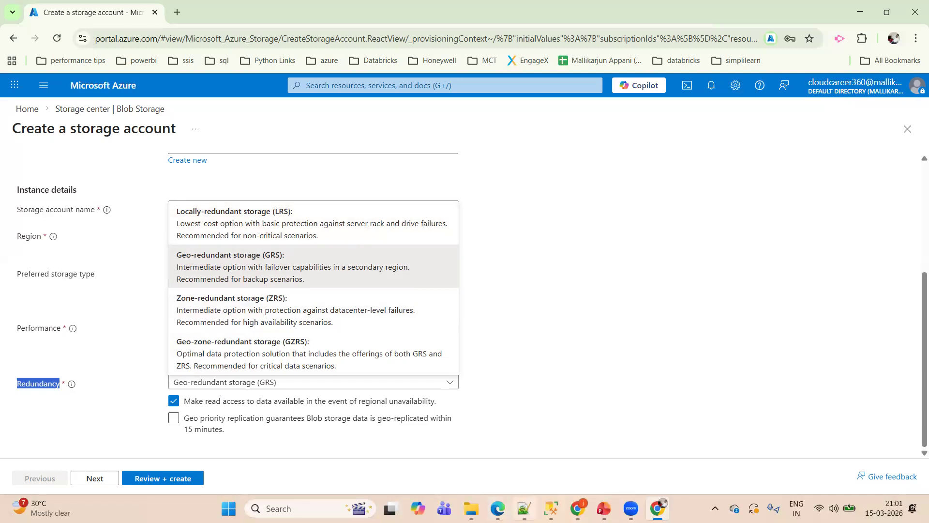
- Switch to the Notepad++ notes and list the redundancy types local, zone, geo and geo-zone on separate lines below the topics
key("alt+Tab")
left_click(260, 277)
type("local")
key("Return")
key("Return")
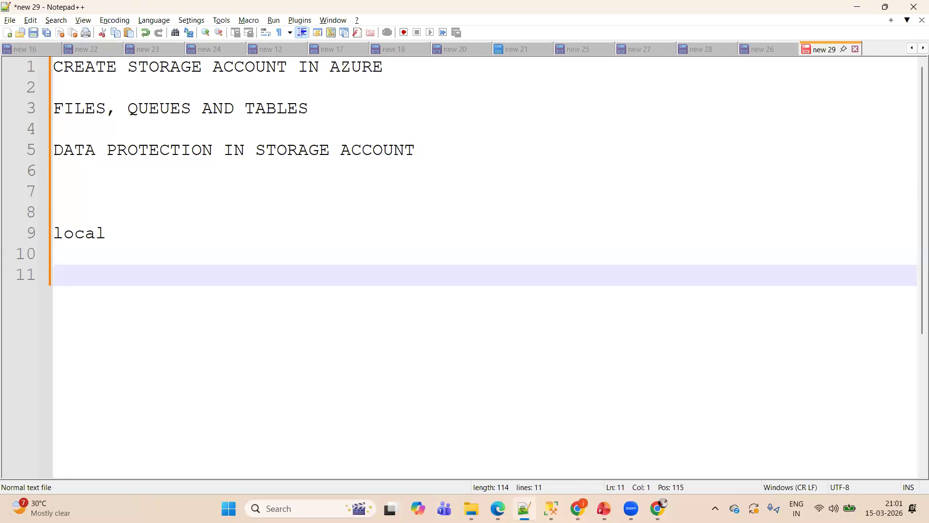
type("zone")
key("Return")
key("Return")
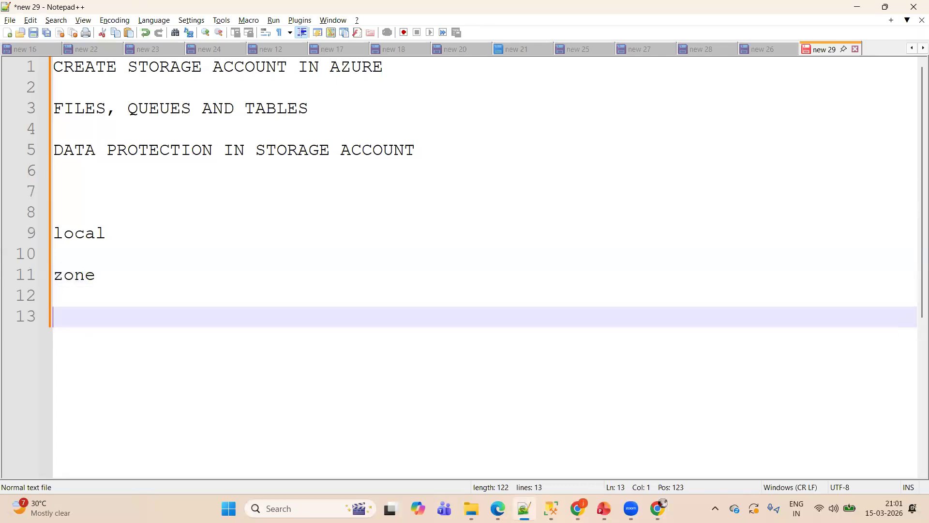
type("geo")
key("Return")
key("Return")
type("geo-zone")
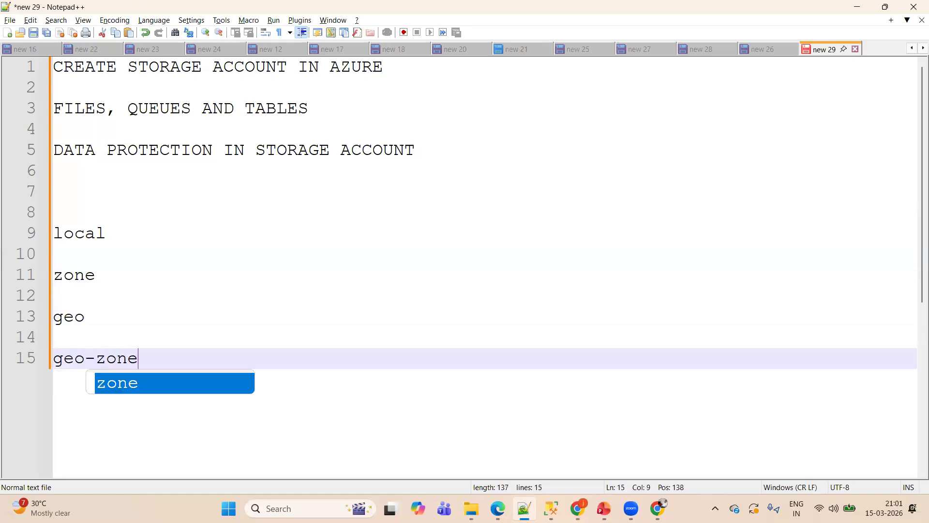
- Extend the local entry to read "local: data is stored in primary region"
left_click(172, 239)
type(": ")
type("fo")
key("BackSpace")
key("BackSpace")
type("data is ")
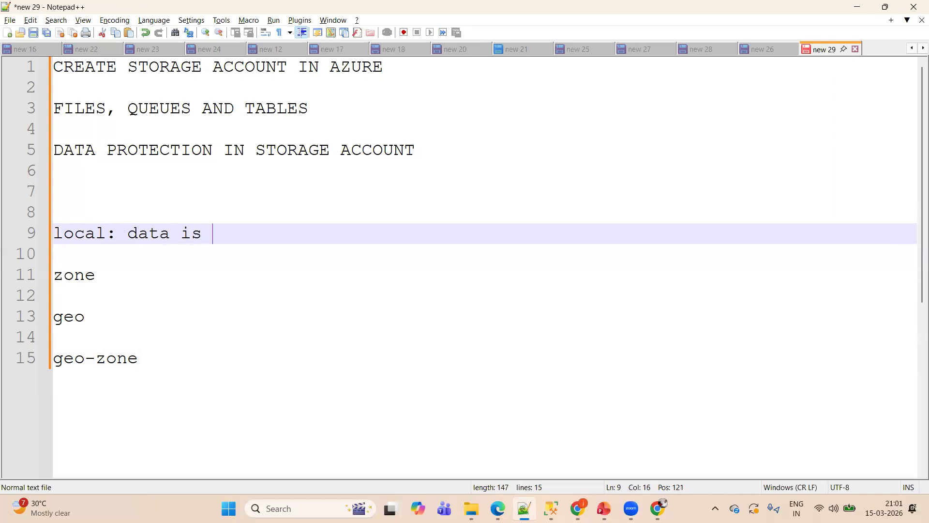
type("stored in")
key("BackSpace")
type("in prim")
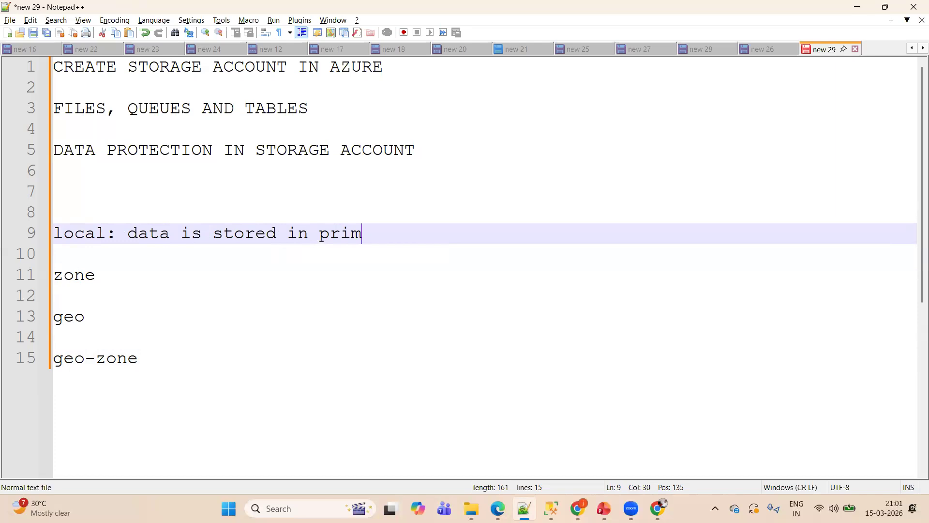
type("ary region")
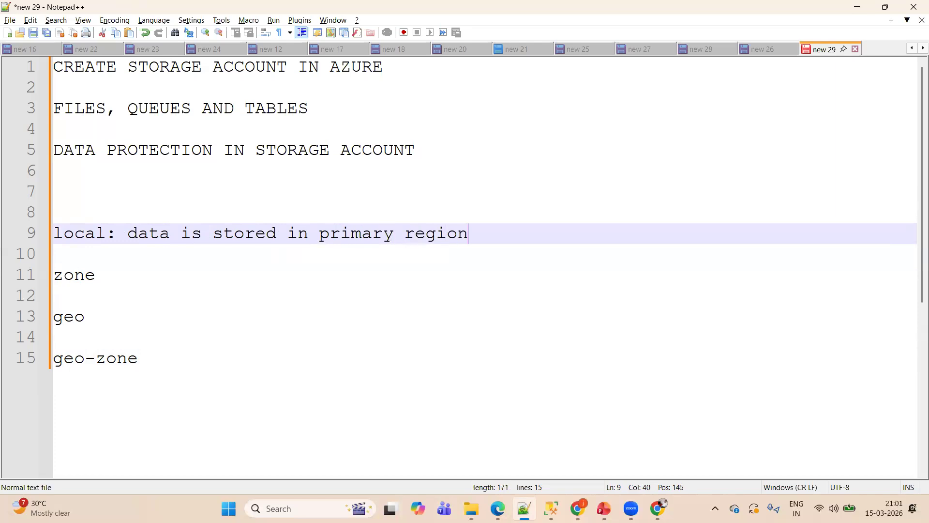
- Add the indented line "east us" directly below the local entry
key("Return")
key("Tab")
type("east us")
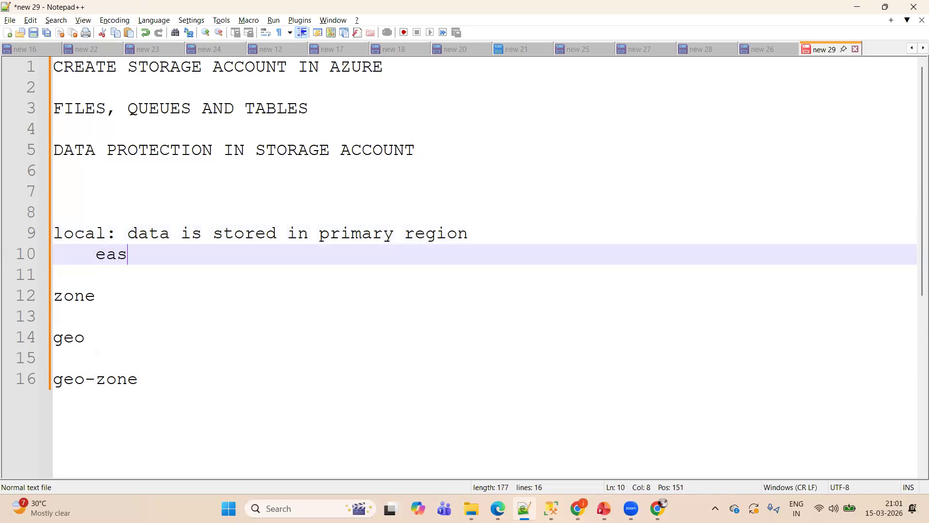
left_click_drag(96, 254, 175, 254)
triple_click(173, 253)
left_click(173, 254)
- Below "east us", add the further indented note "one snapshot -- 2 copies -- back up by azure"
key("Return")
key("Return")
key("Tab")
key("Tab")
type("one ")
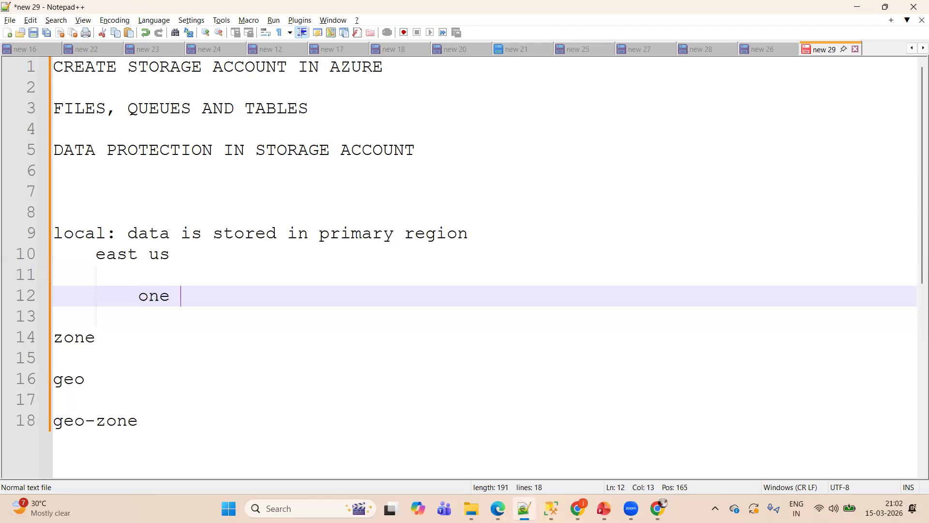
type("snapshot -- 2 copies ")
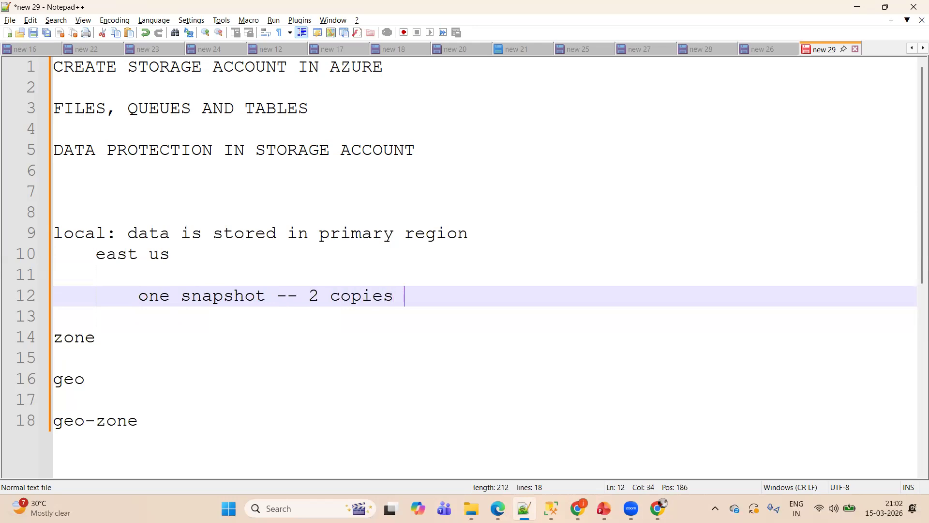
type("-- back up by aute")
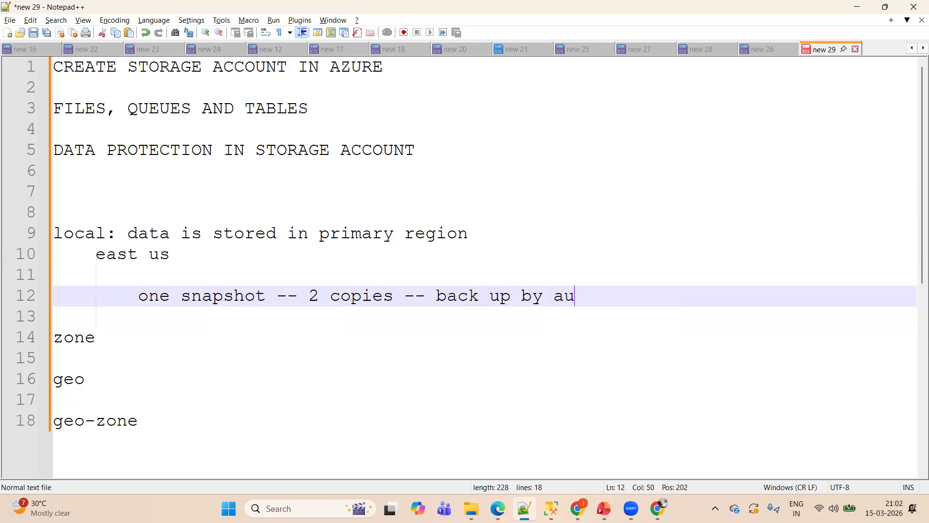
key("BackSpace")
key("BackSpace")
key("BackSpace")
type("zure")
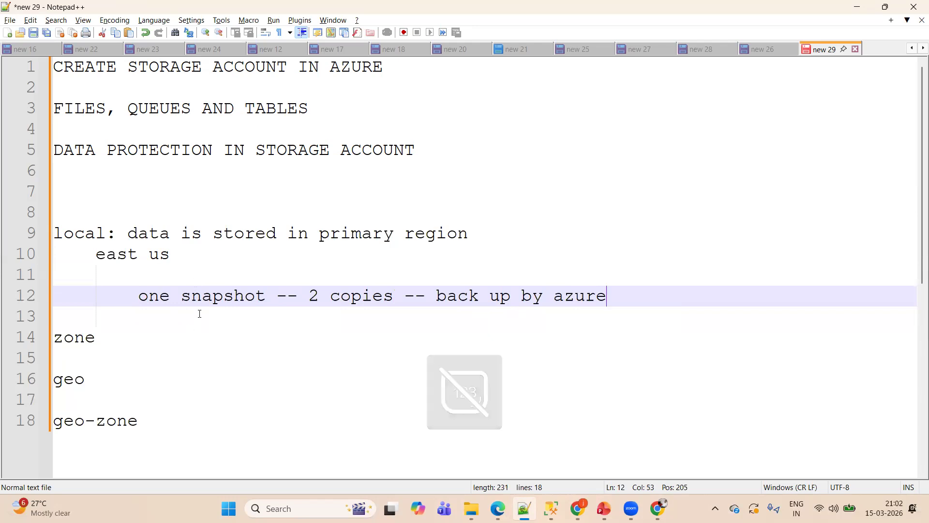
double_click(237, 288)
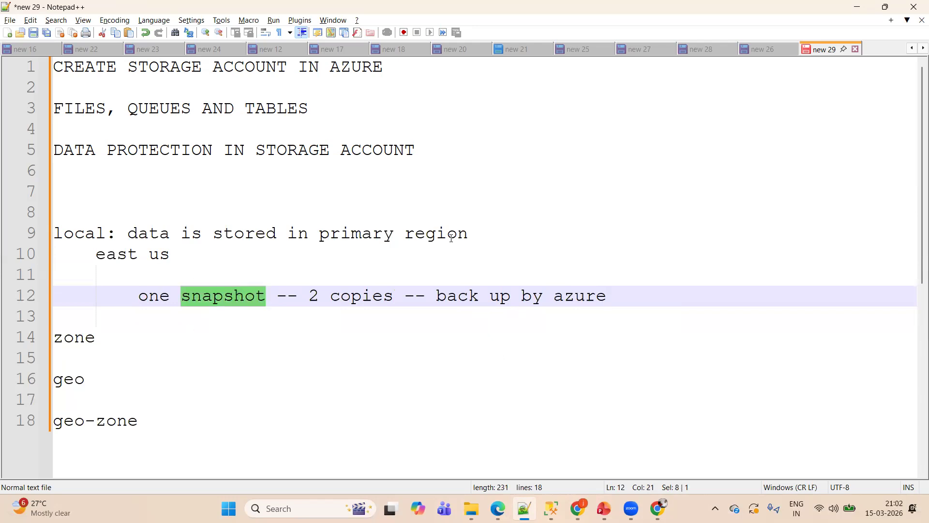
double_click(363, 296)
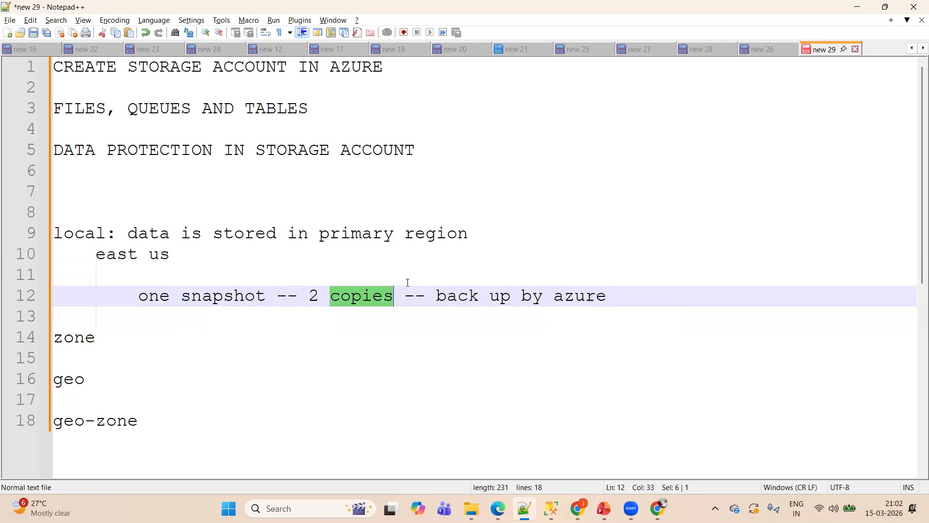
left_click(633, 296)
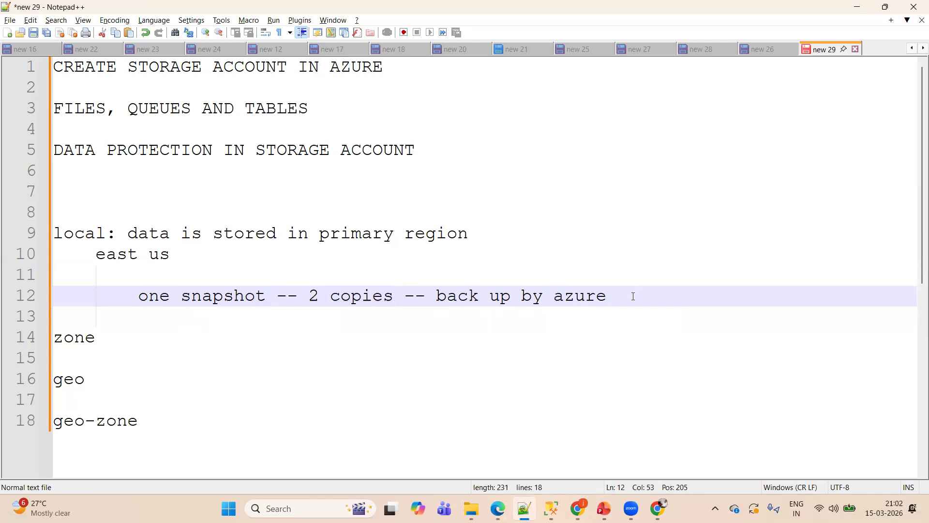
left_click_drag(633, 297, 308, 299)
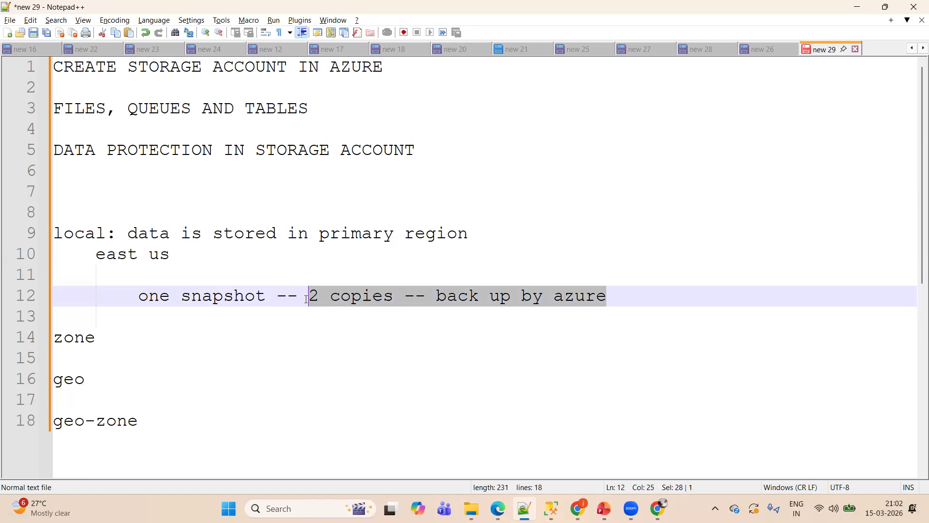
double_click(158, 296)
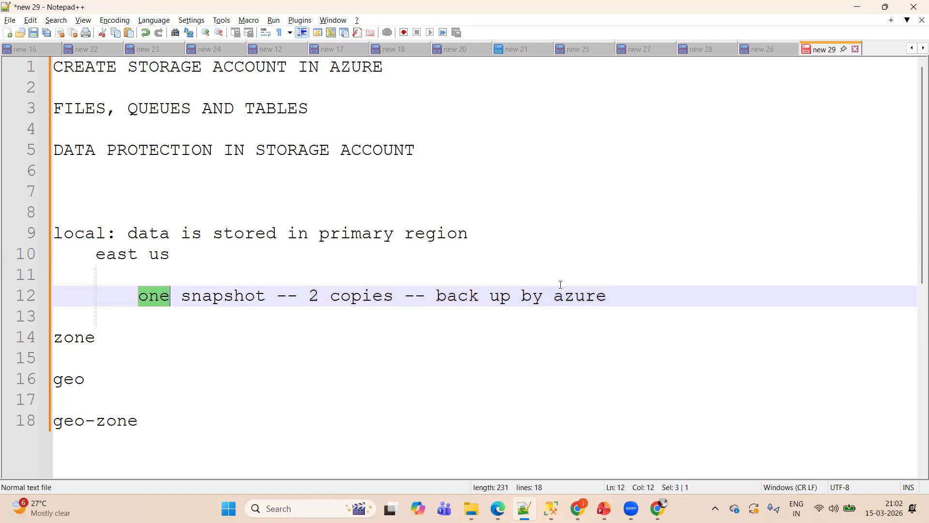
- Add the note "3 copies back up" below the snapshot line in the local section
left_click(611, 296)
key("Return")
key("Return")
type("3 ")
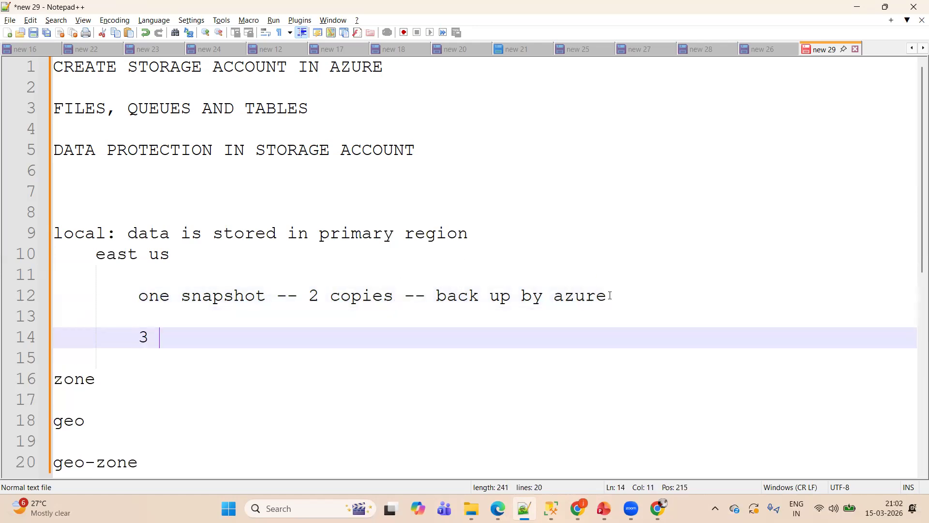
type("copies back up")
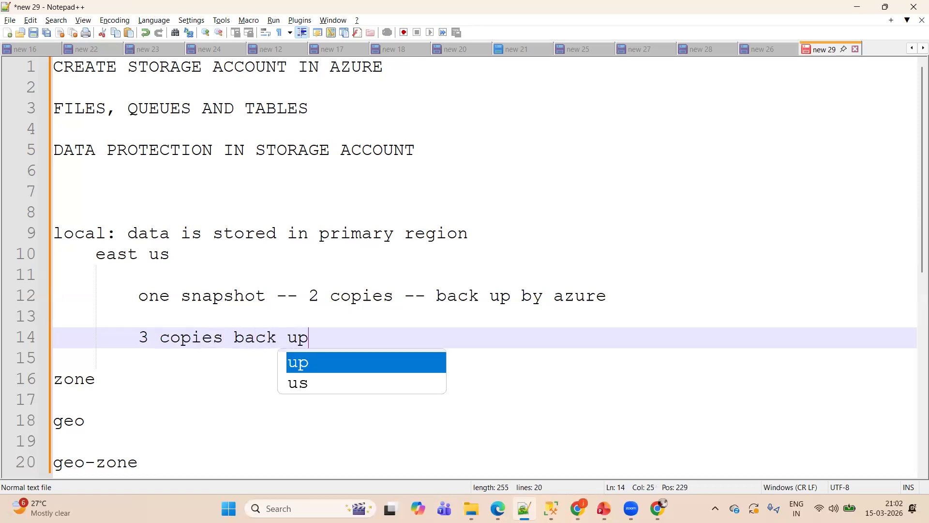
- Put a colon after zone and add the indented note "data located in primary regions - east us" below it
scroll(357, 245, "down", 2)
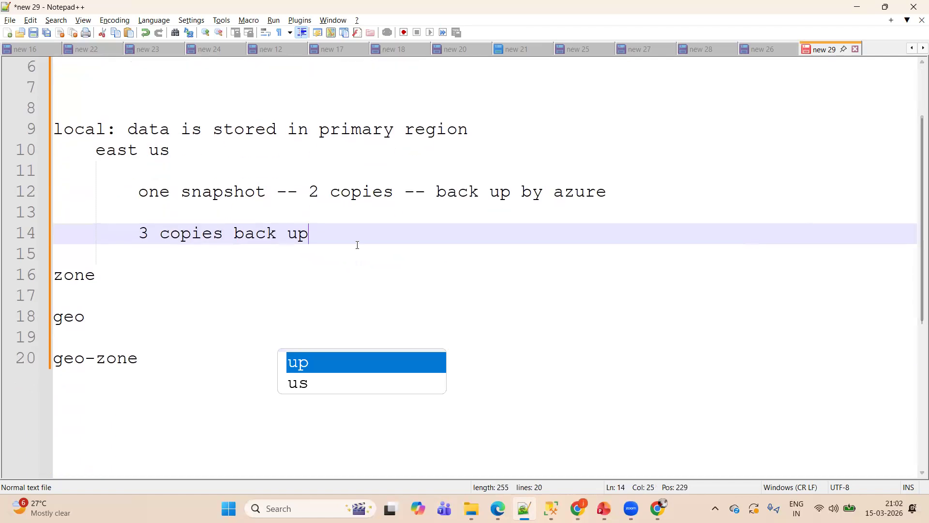
left_click(172, 279)
type(":")
key("Return")
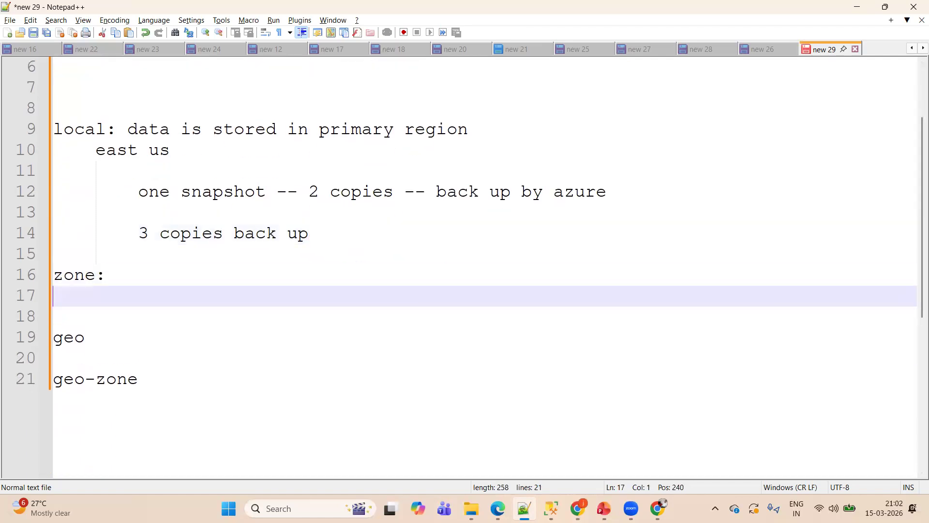
key("Return")
key("Tab")
key("Tab")
type("data lo")
type("ac")
key("BackSpace")
key("BackSpace")
type("cate")
key("BackSpace")
type("d in ")
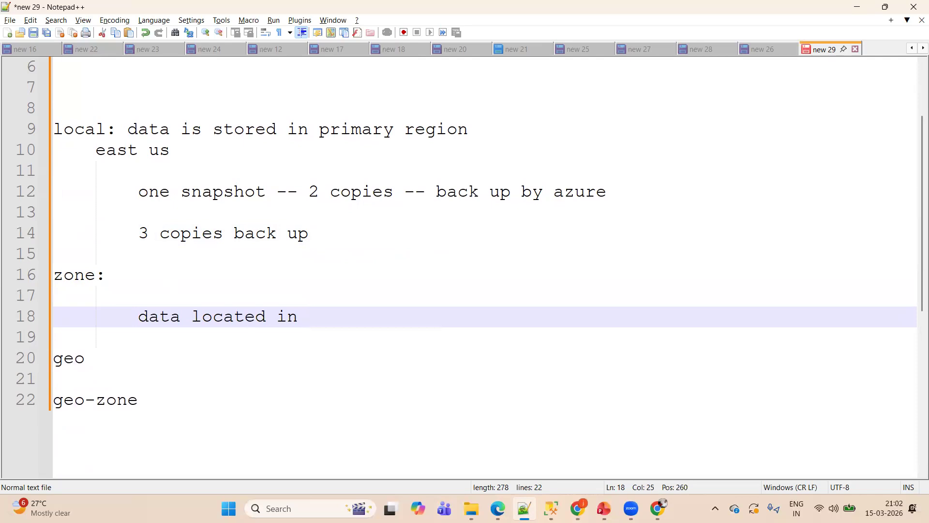
type("primar")
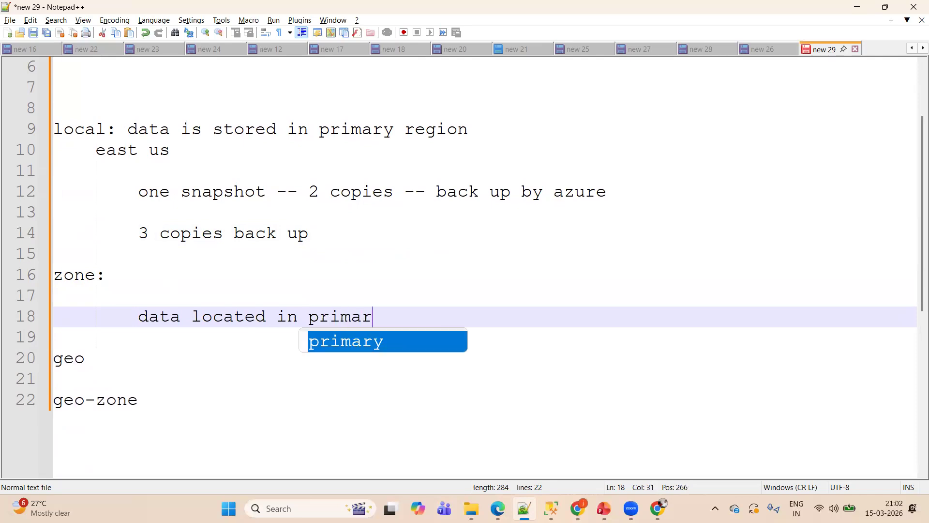
type("y regions - east ")
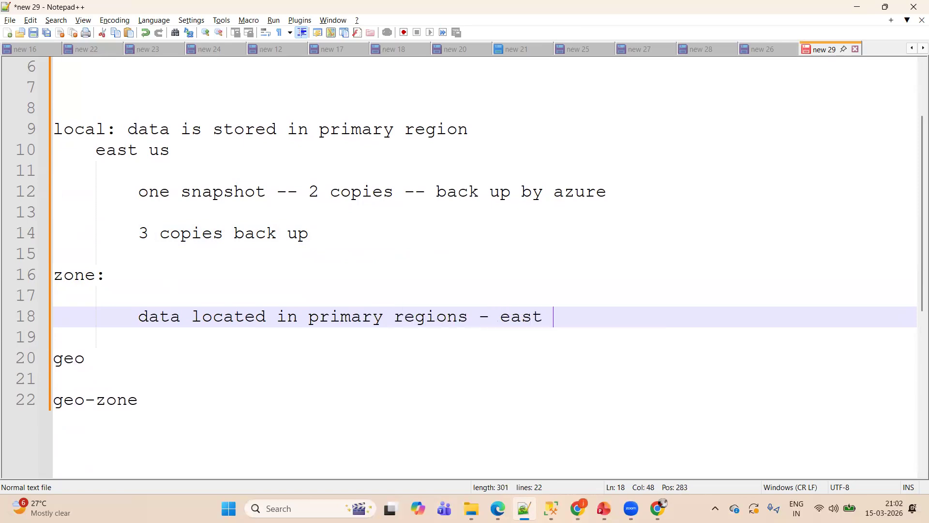
type("us")
- Add the note "3 copies" below the data location line in the zone section
key("Return")
key("Return")
key("Return")
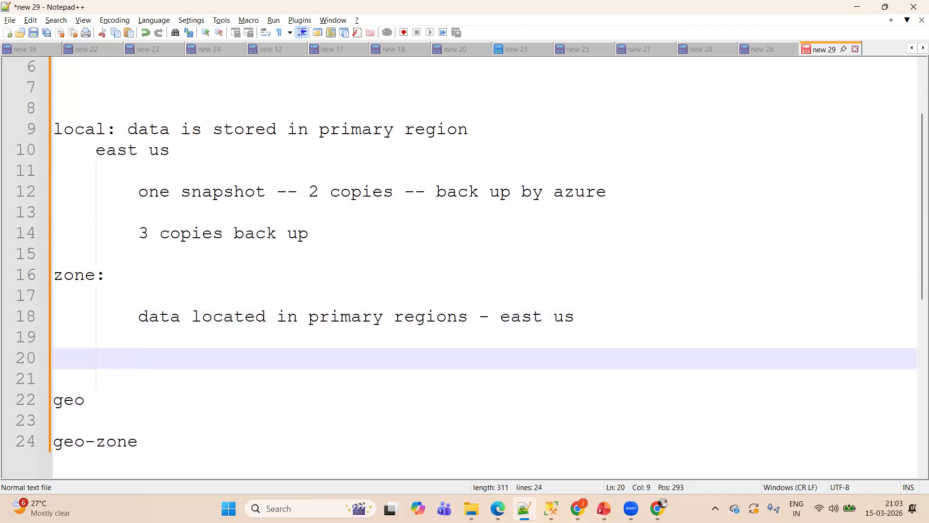
type("3 copies")
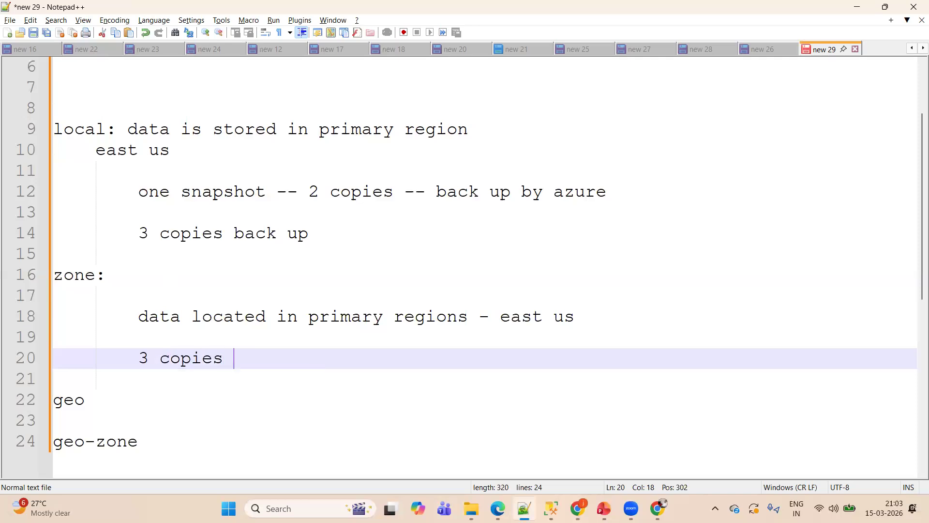
- Add the note "Building - one copy" below the copies line in the zone section
key("Return")
key("Return")
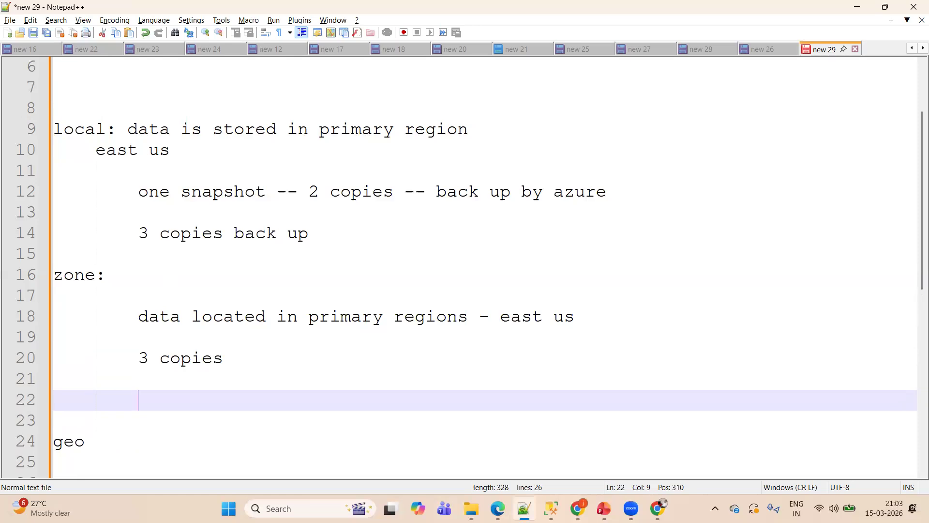
type("Buldin")
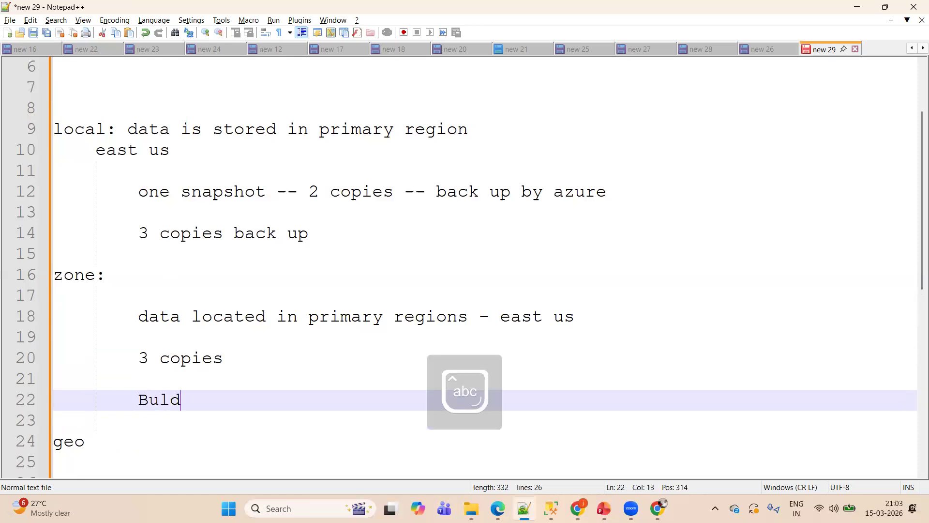
key("BackSpace")
key("BackSpace")
key("BackSpace")
key("BackSpace")
type("ilding")
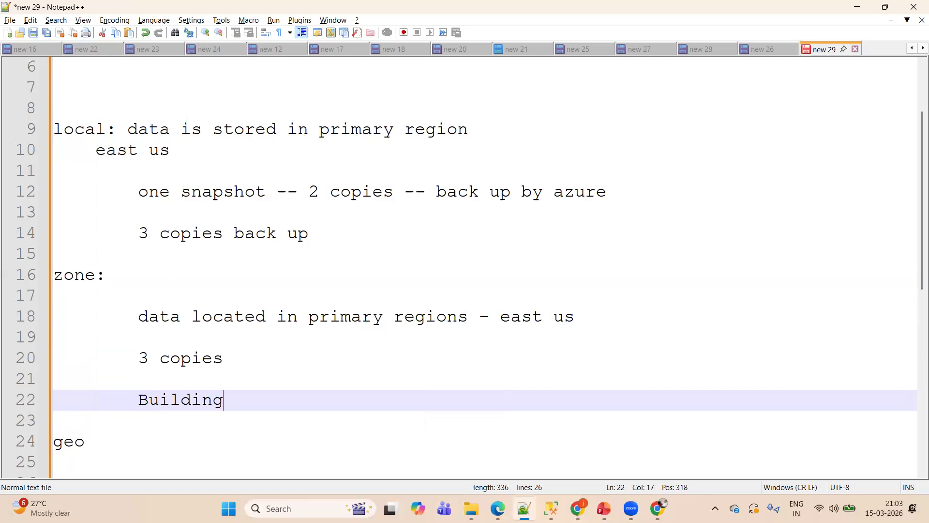
type(" - one copy")
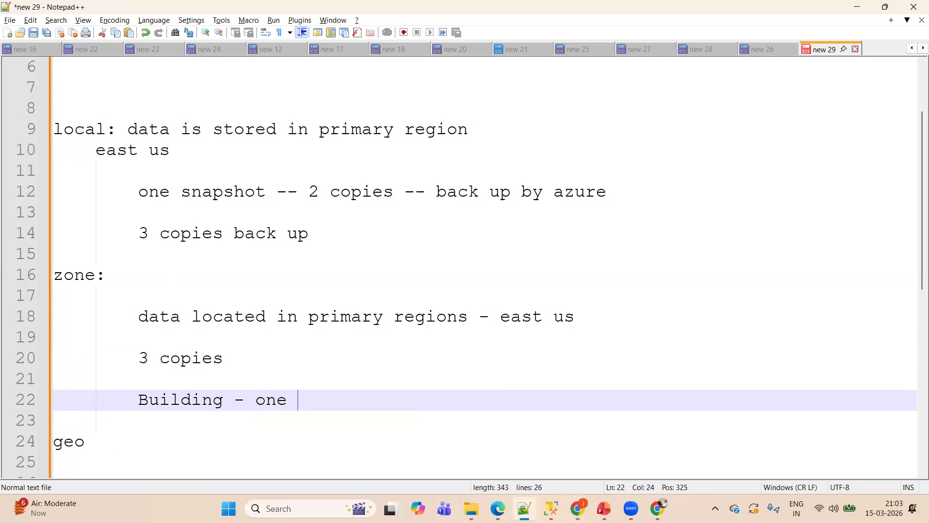
- Add a second building note, "buildding -- one copy", at the end of the zone section
key("Return")
key("Return")
type("buildding -- oe mo")
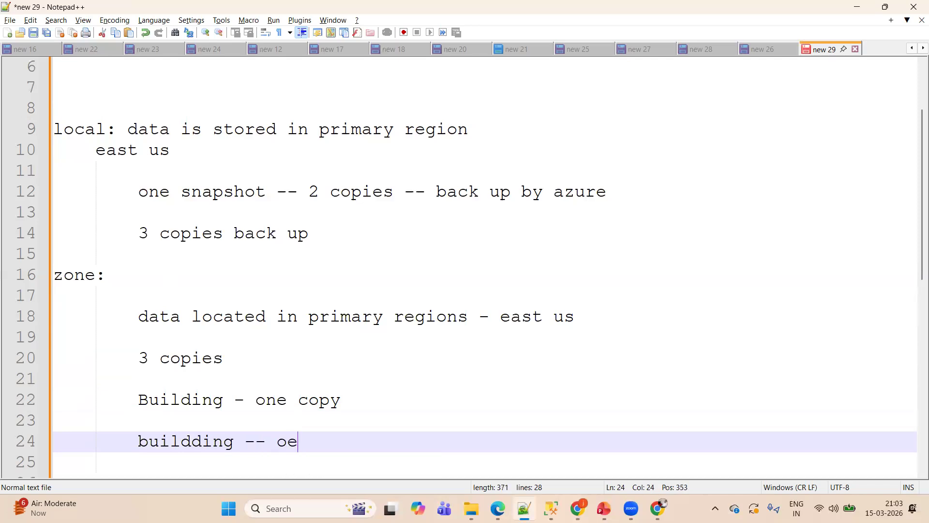
key("BackSpace")
key("BackSpace")
key("BackSpace")
key("BackSpace")
scroll(917, 166, "down", 5)
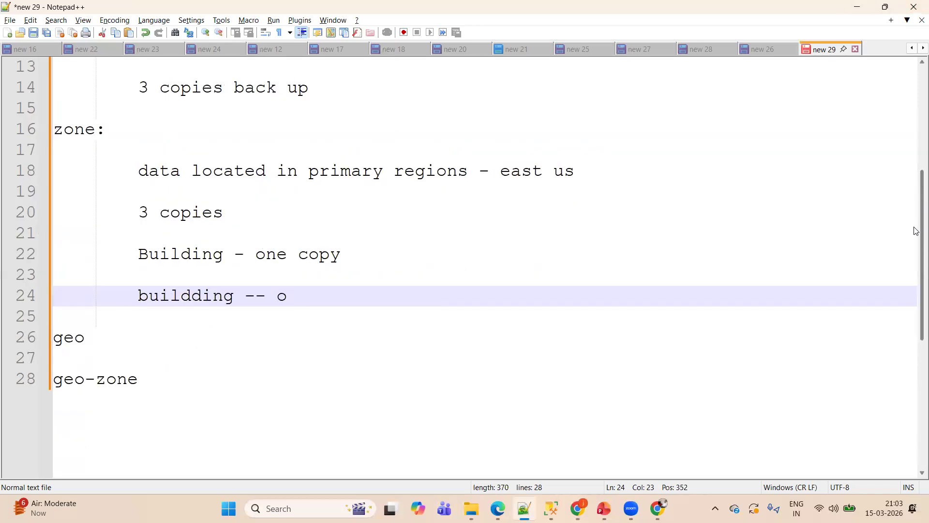
type("ne copy")
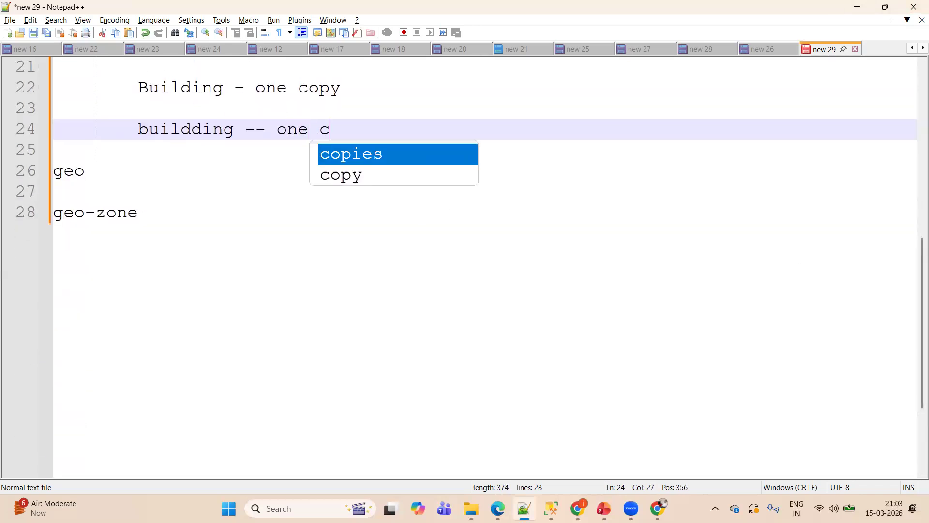
- Add the note "3 building s - 3 copies" below the second building note in the zone section
key("Return")
key("Return")
type("3 uilding")
left_click(160, 170)
type("b")
left_click(266, 172)
type("s")
key("BackSpace")
type("s -")
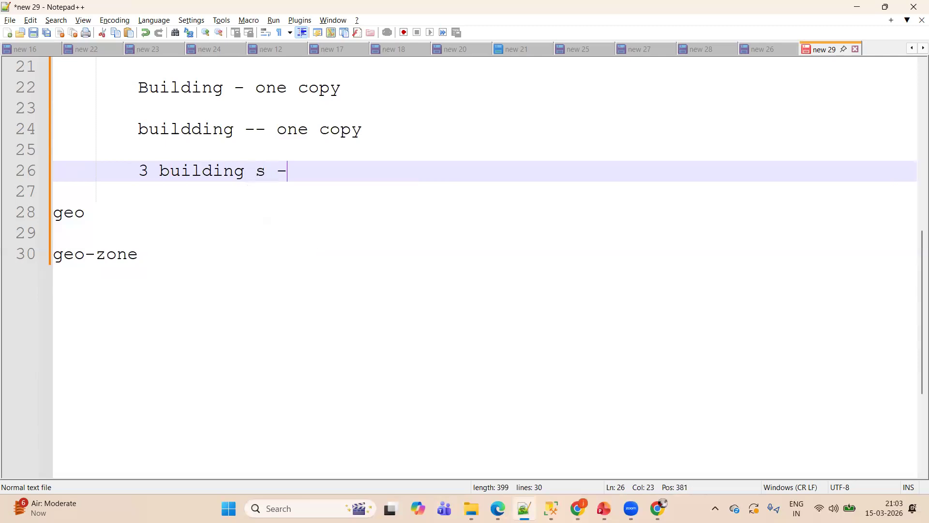
type(" 3 copies")
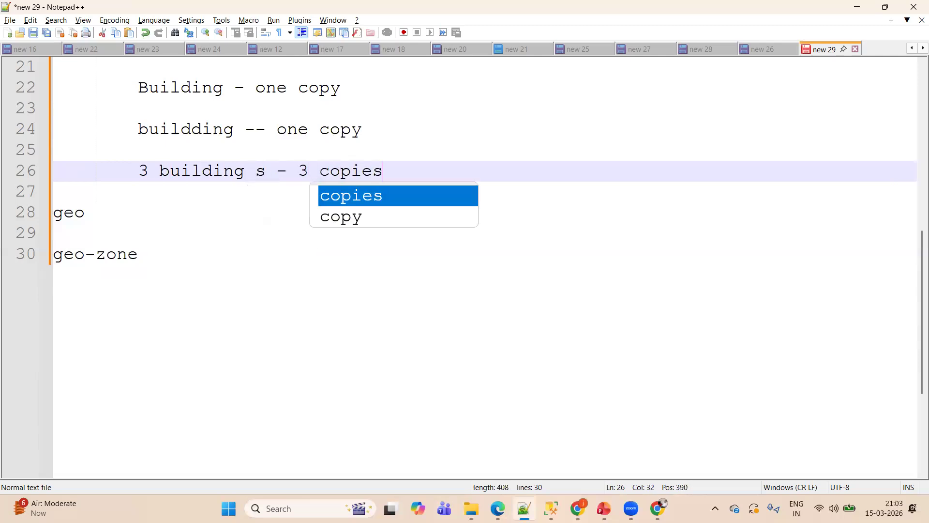
key("Return")
key("Return")
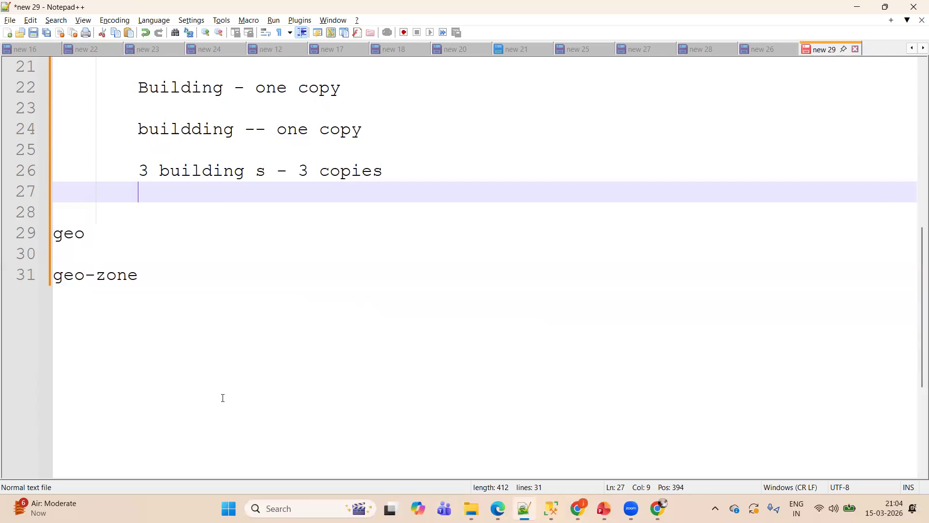
- Put a colon after geo and add the indented note "6 COPIES" below it
left_click(159, 247)
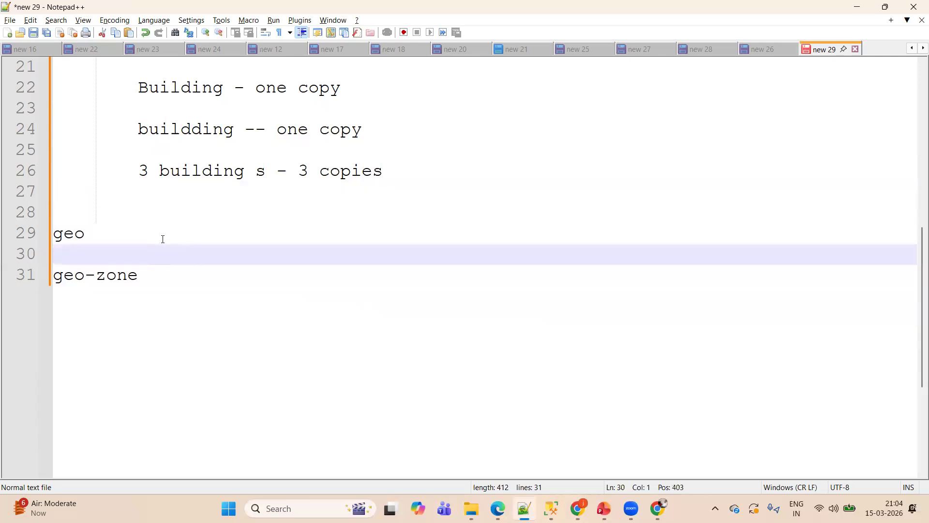
left_click(163, 239)
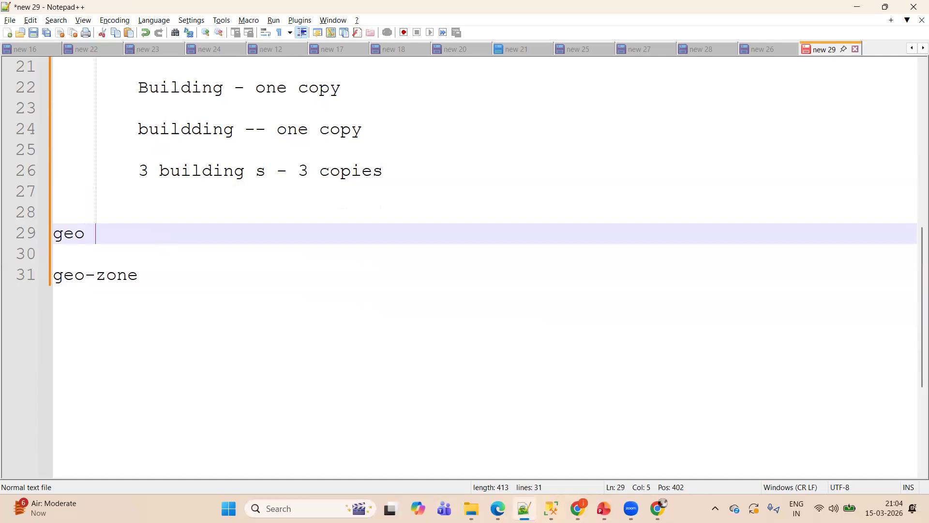
type(":")
key("Return")
key("Return")
key("Tab")
key("Tab")
key("Tab")
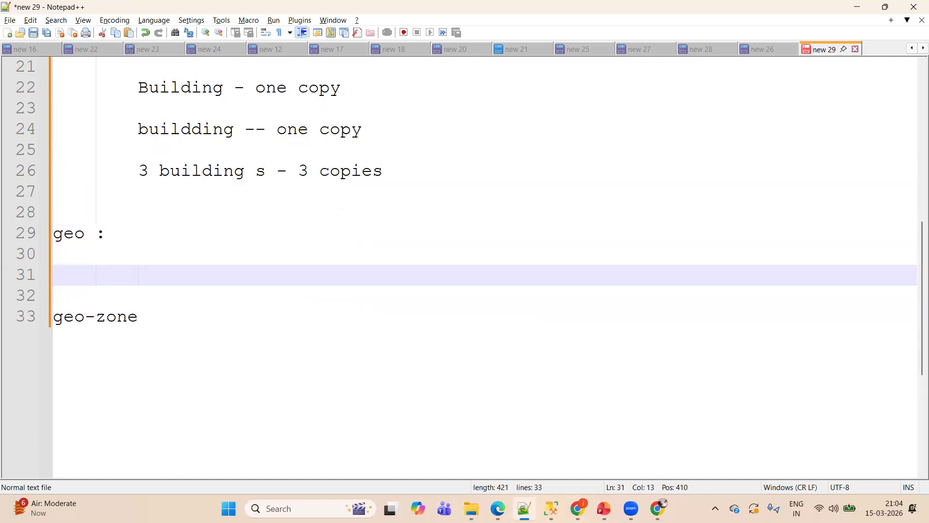
key("Caps_Lock")
type("6 COPIES")
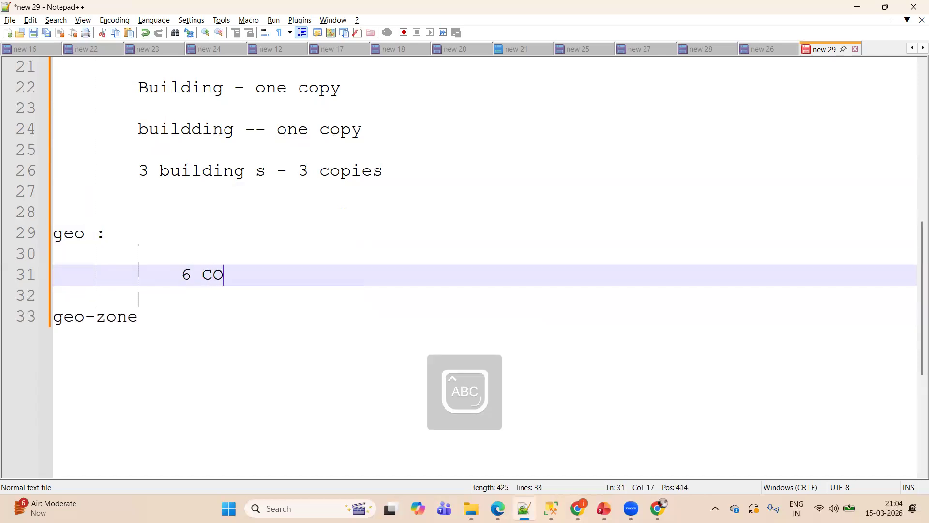
- Add the note "3 COPIES IN PRIMARY REGION - EAST US" below the 6 COPIES line, one indent level less
key("Return")
key("Return")
key("BackSpace")
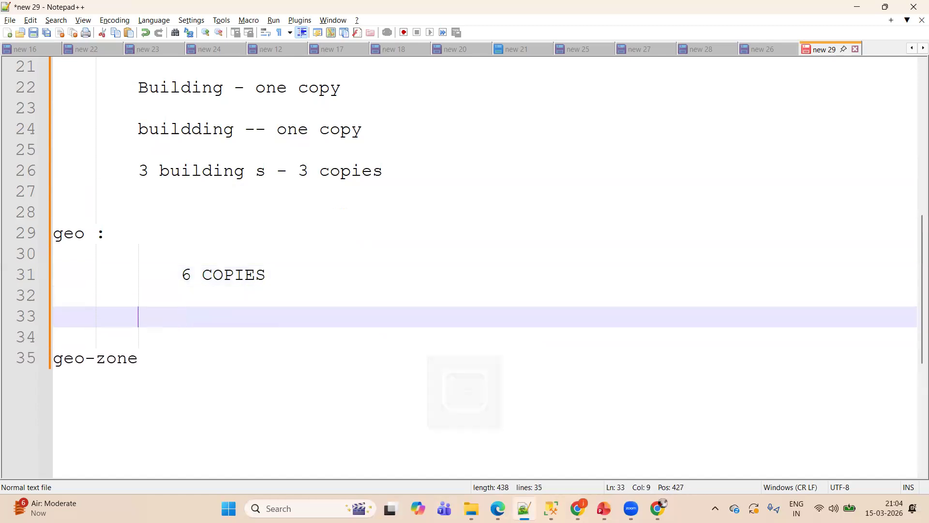
type("O")
type("CO")
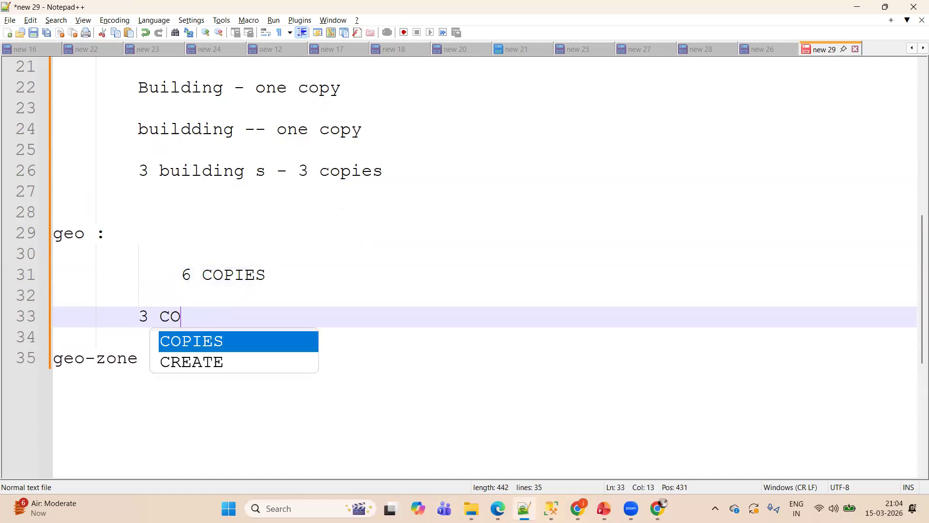
type("PIES IN PR")
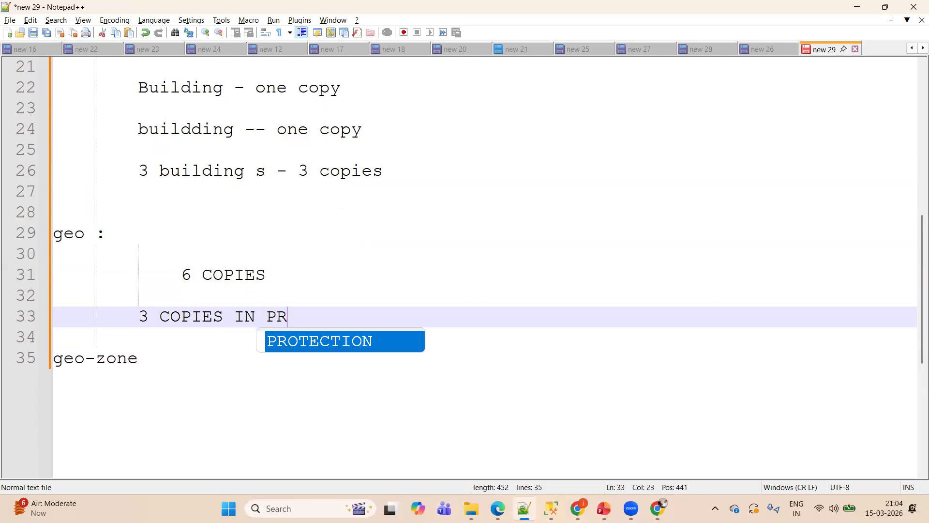
type("IMARY REGI")
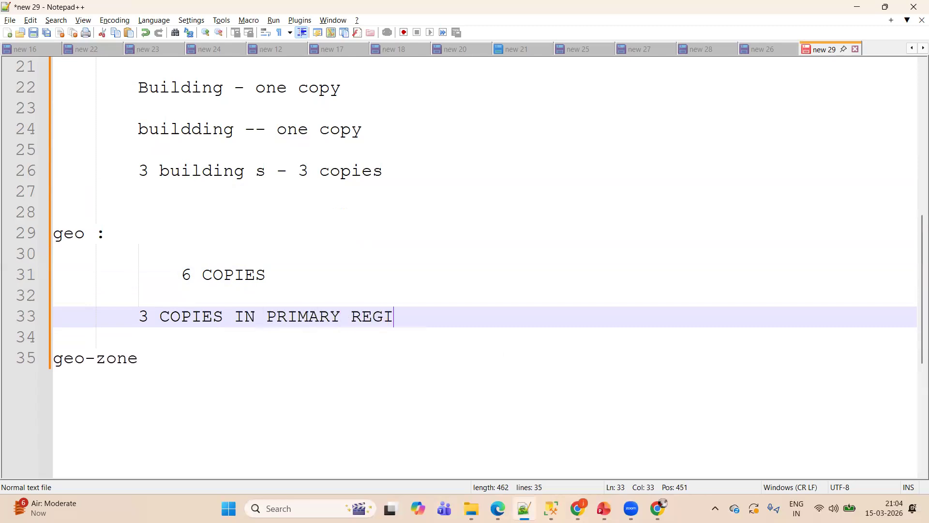
type("ON - EAST US")
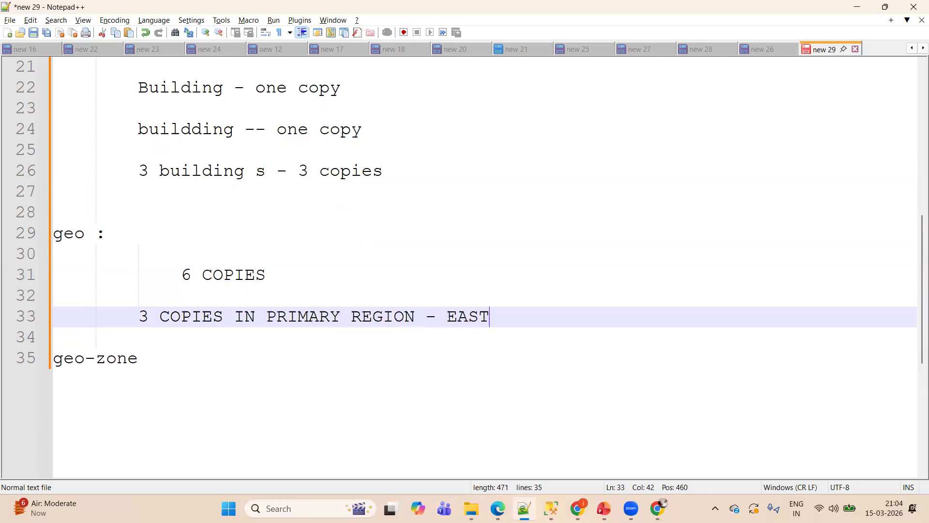
- Add the note "3 COPIES ARE GOING TO BE STORED IN SECONDARY REGION" below the primary region line
key("Return")
key("Return")
type("3 COPIES ")
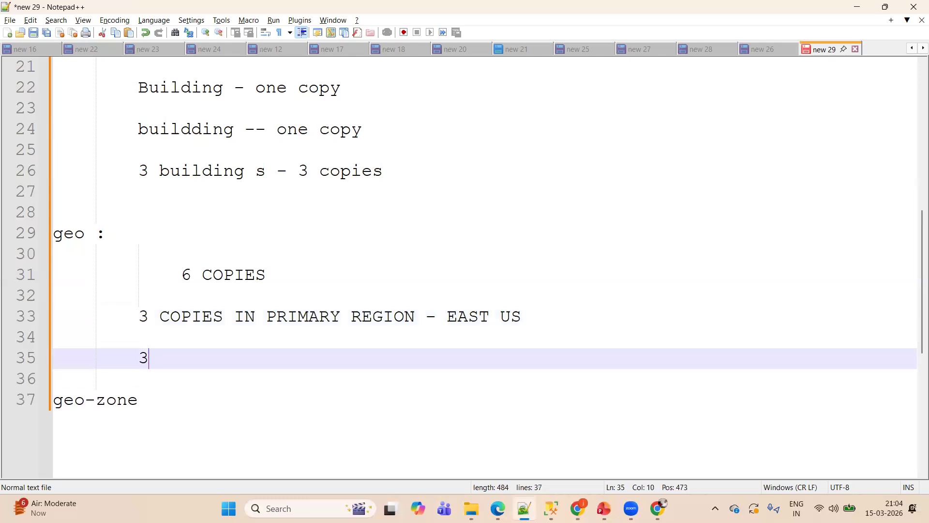
type("ARE GPING")
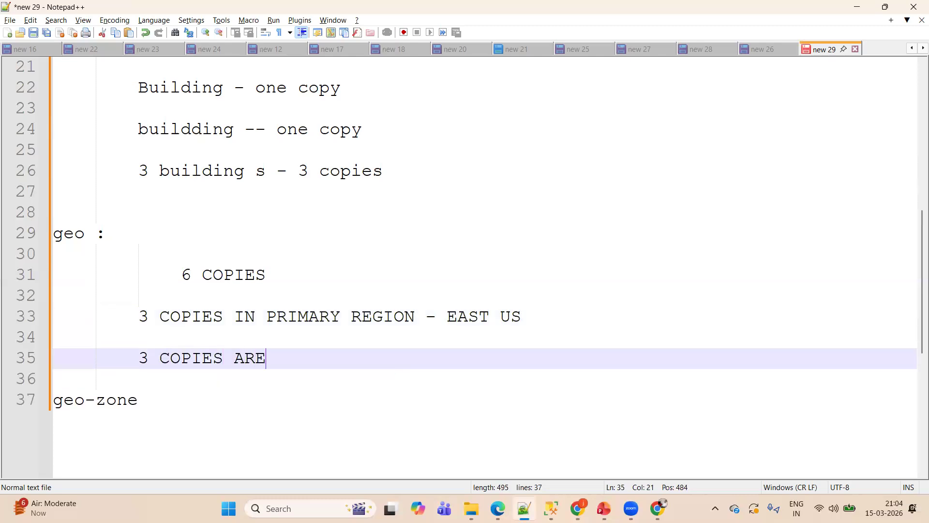
key("BackSpace")
key("BackSpace")
key("BackSpace")
key("BackSpace")
type("OING TO")
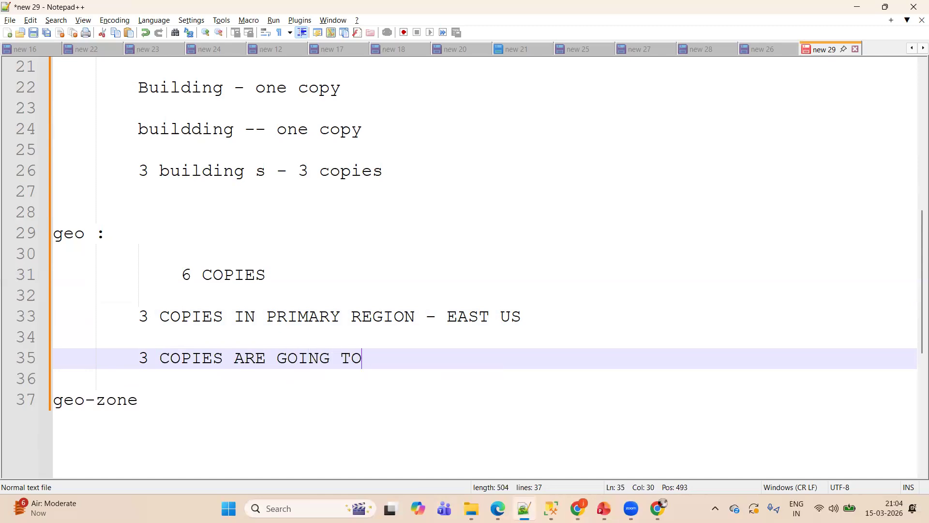
type(" BE STORED ")
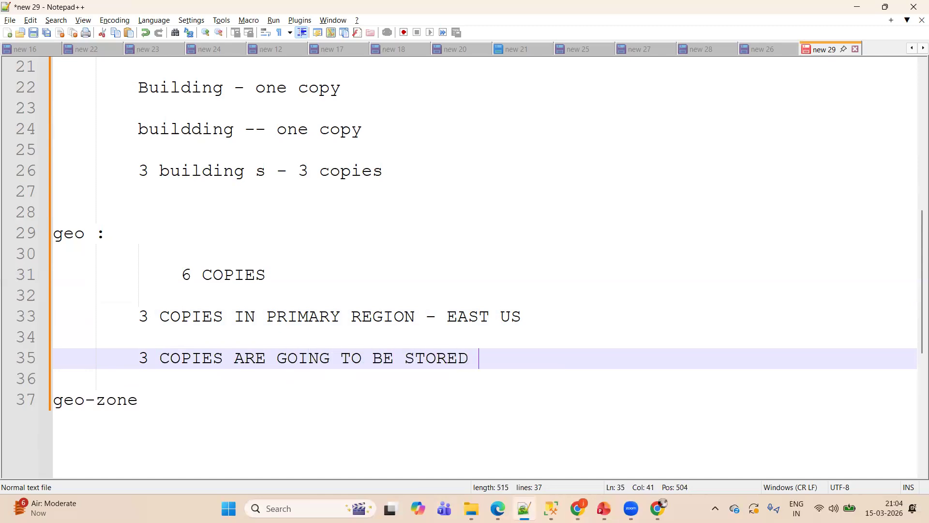
type("IN SECONDA")
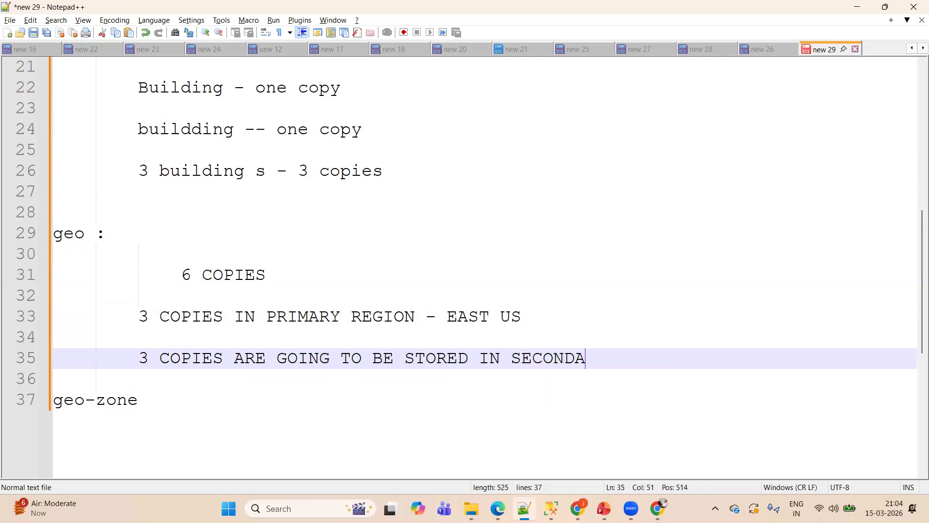
type("RY REGION")
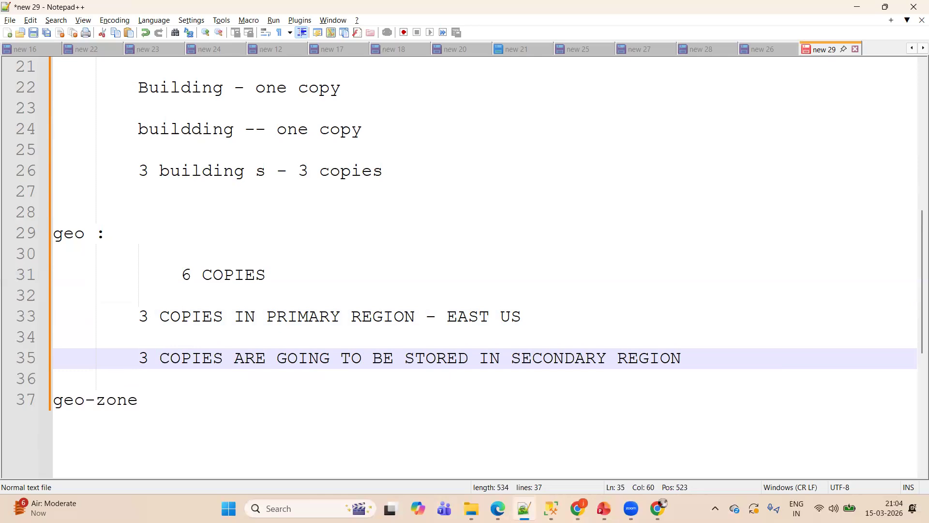
- Add the line "-- WEST US/ WEST US2" directly below the secondary region note
key("Return")
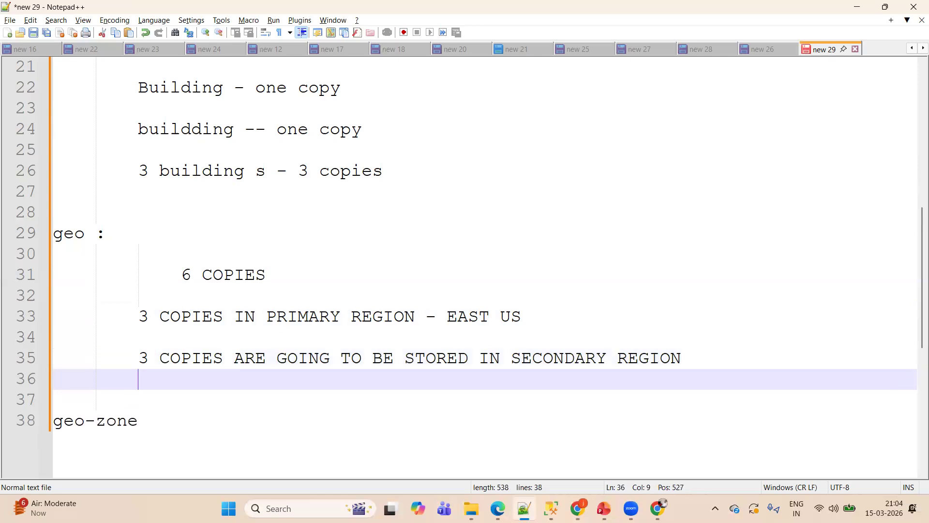
type("-- WES")
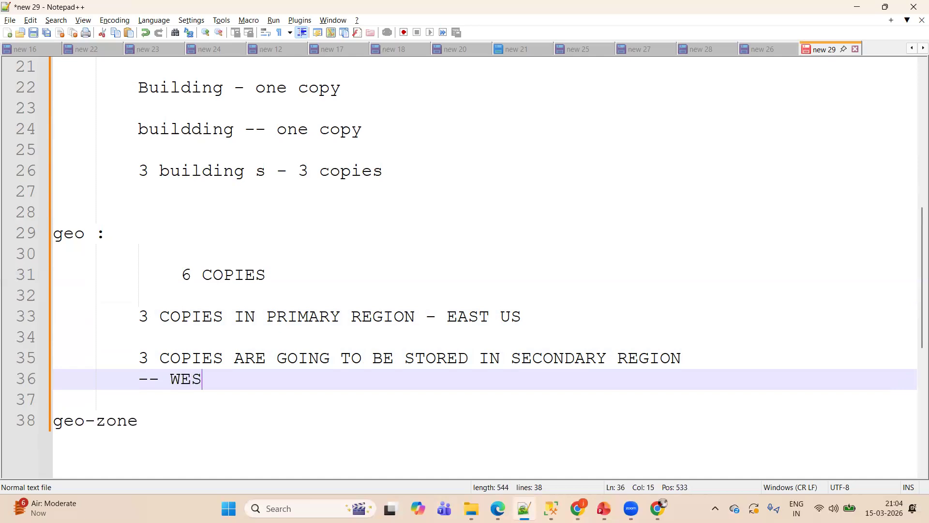
type("T US/ WES")
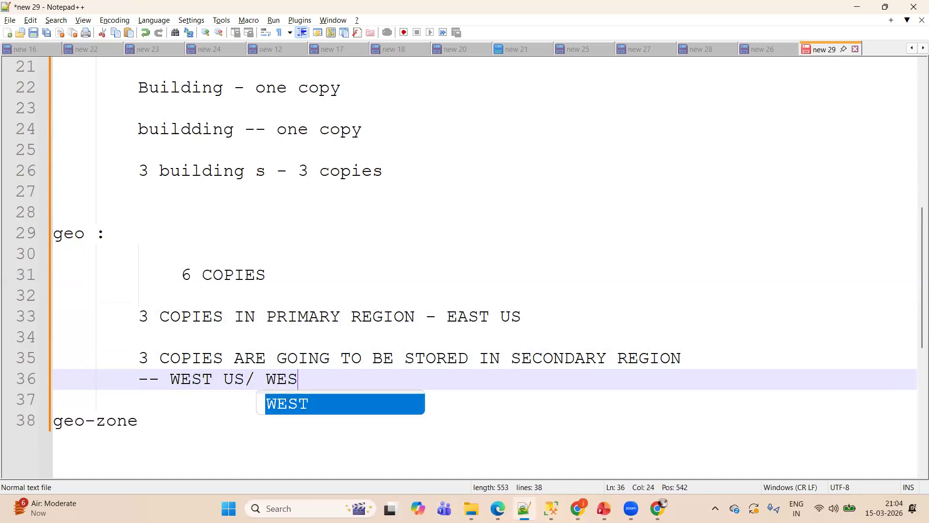
type("T USE")
key("BackSpace")
type("2")
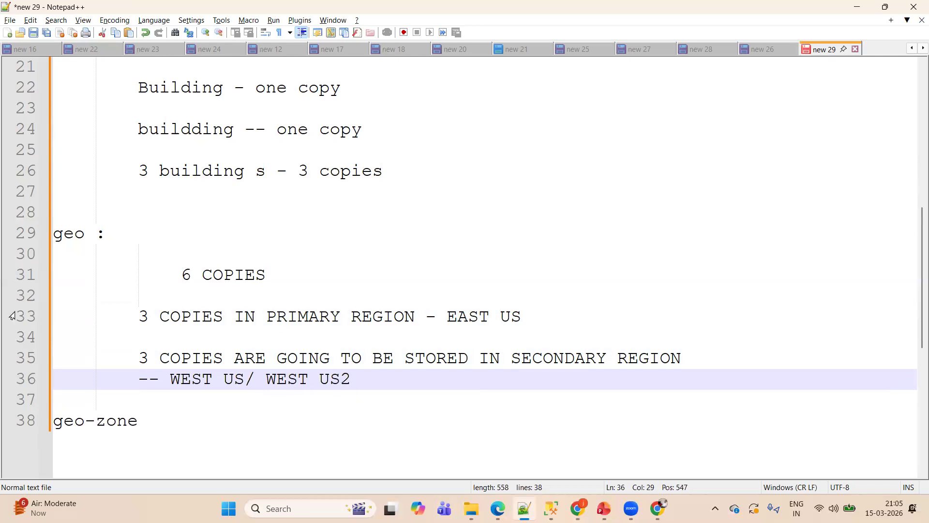
left_click_drag(160, 379, 168, 378)
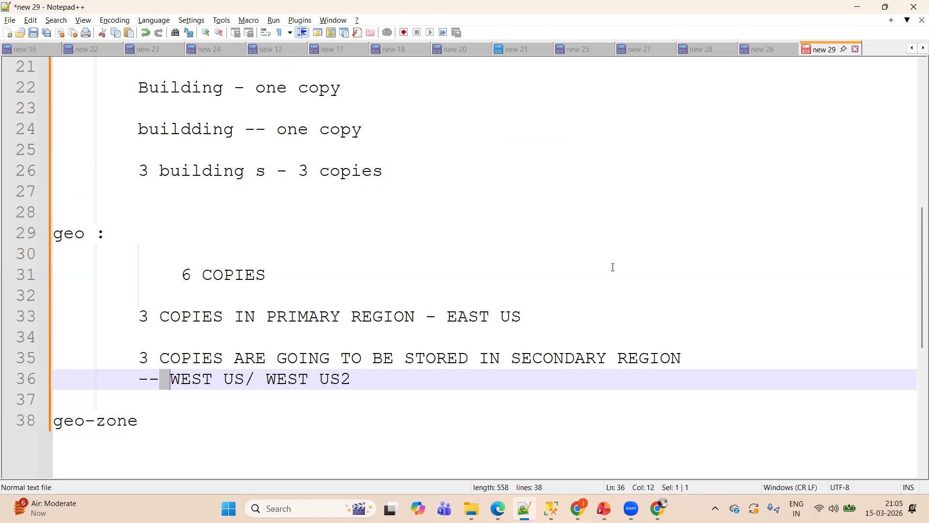
- Put a colon after geo-zone and add the indented note "6 COPIES" below it
left_click_drag(919, 264, 915, 310)
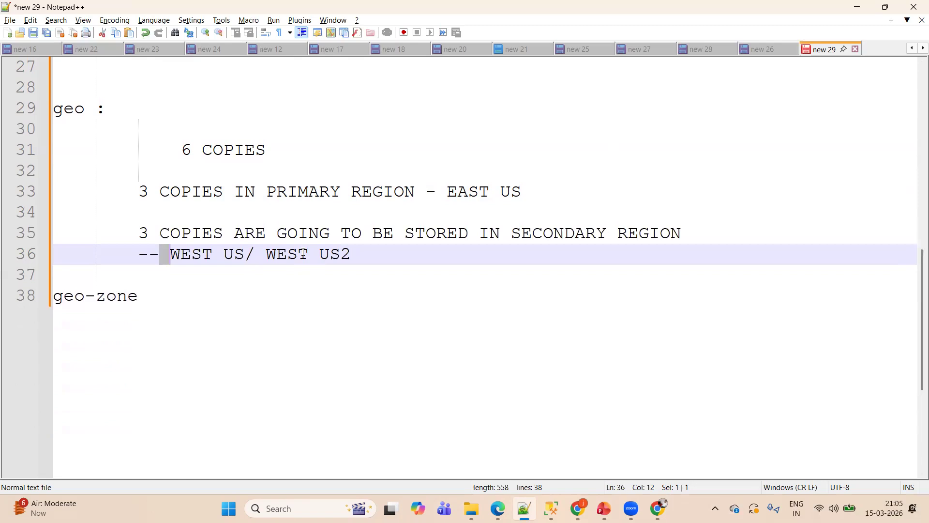
left_click(195, 307)
type(":")
key("Return")
key("Return")
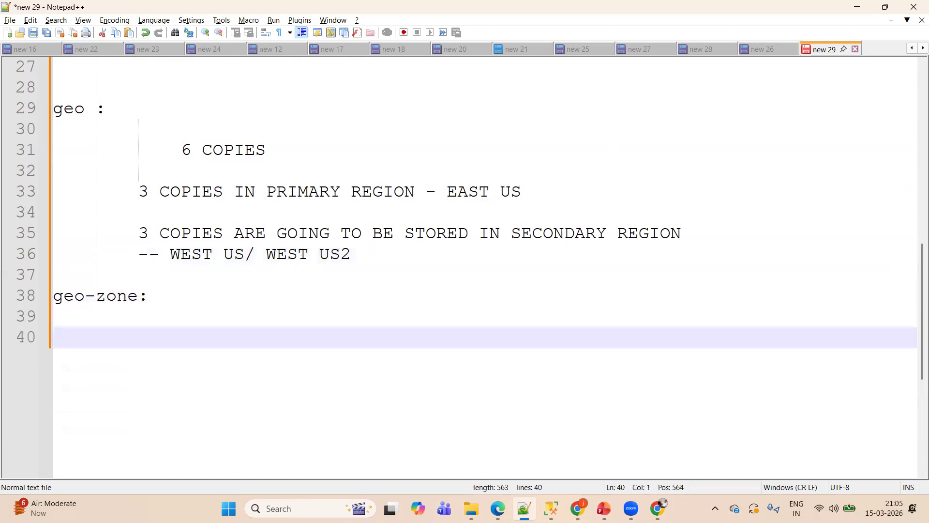
key("Tab")
type("6 COPIES")
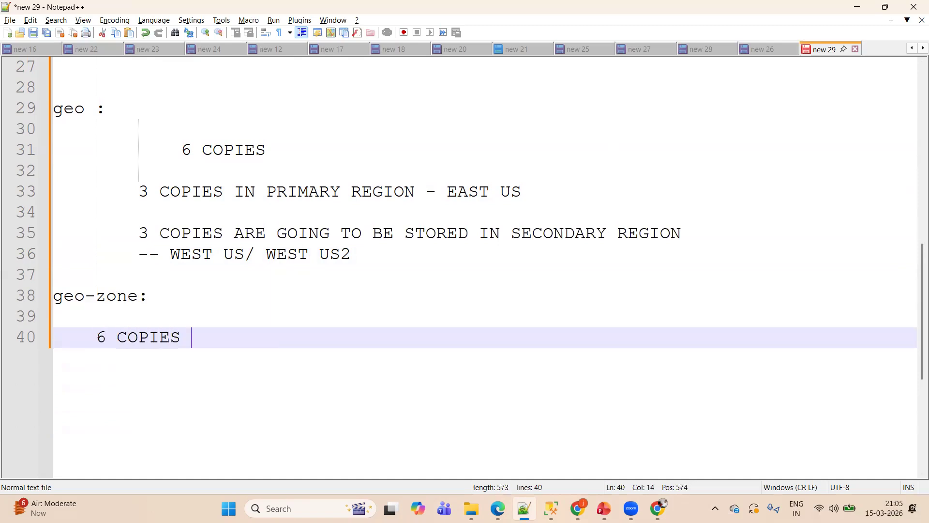
- Add two separate "3 COPIES" lines below the 6 COPIES note in the geo-zone section
key("Return")
key("Return")
type("3 COPIES")
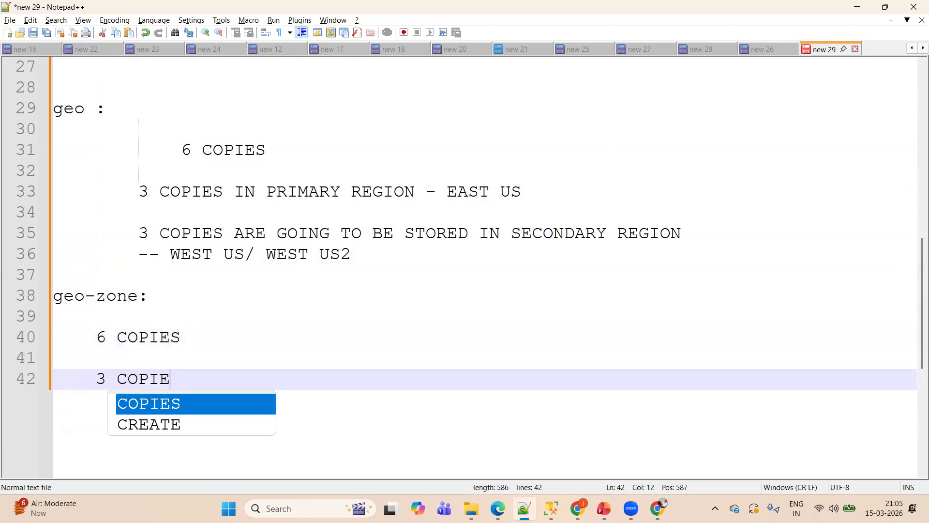
key("Return")
key("Return")
type("3 COPIES")
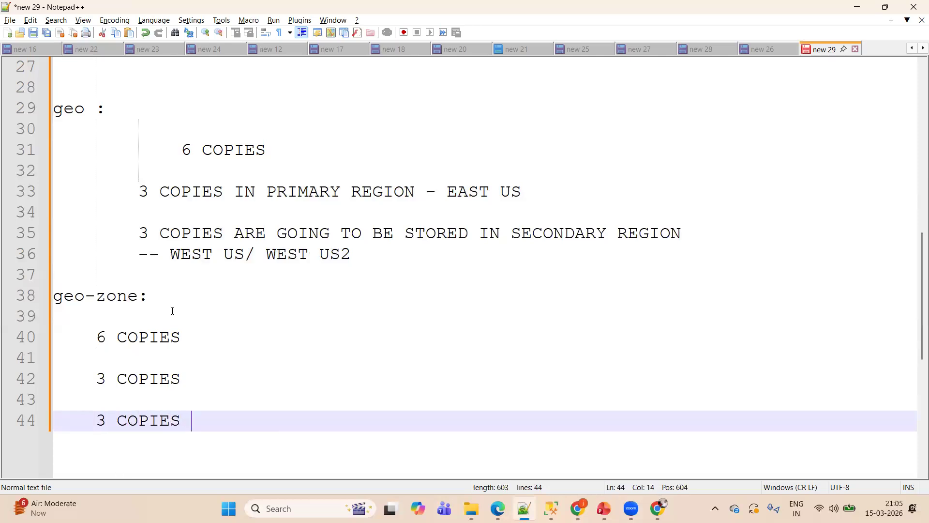
- Append "-- MULTIPLE BUILDING" to the first 3 COPIES line in the geo-zone section
left_click(206, 378)
type("-- MULT")
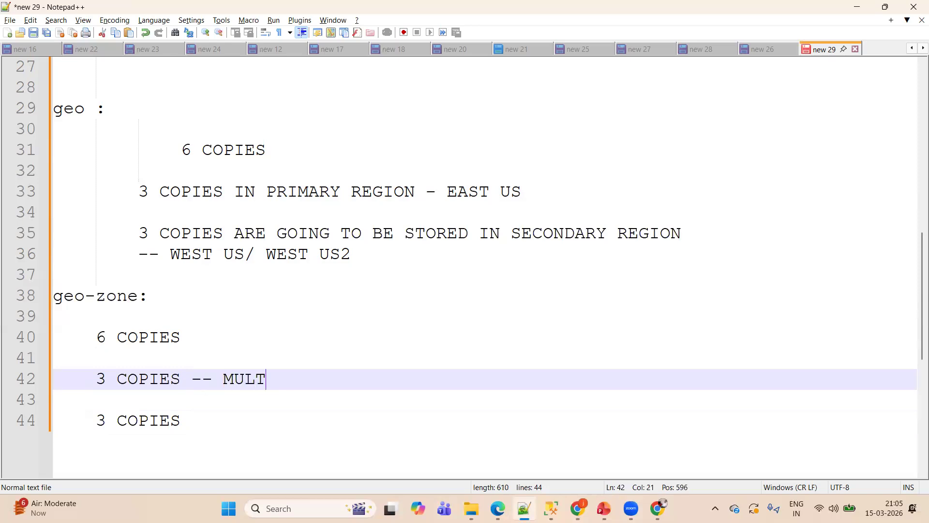
type("IPLE B")
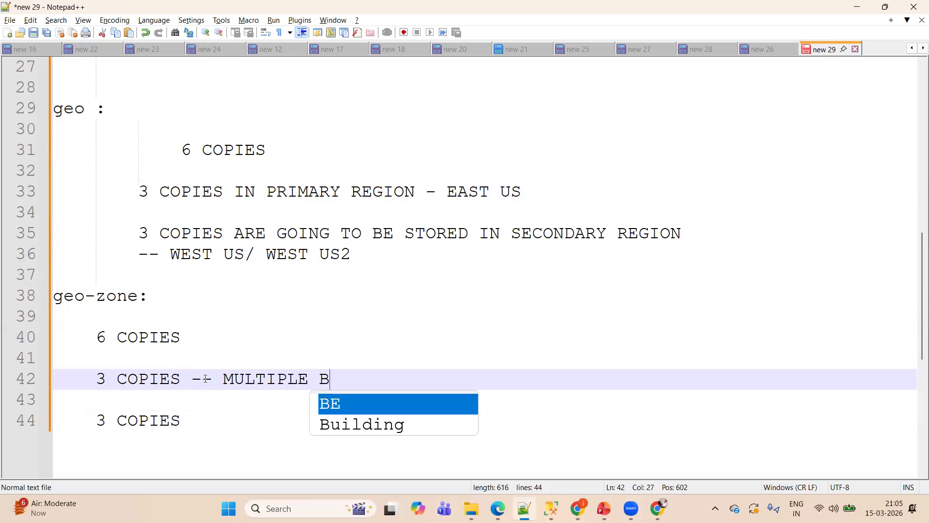
type("UILDING")
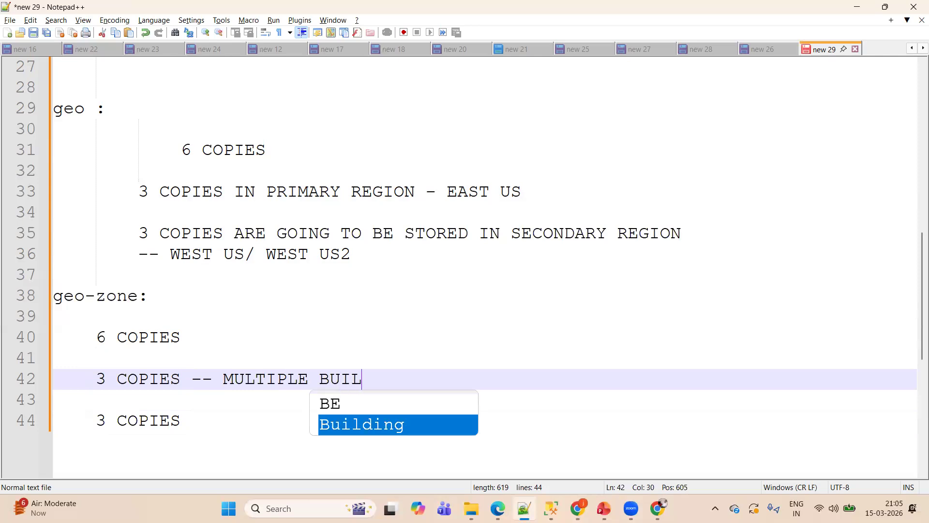
- Make BUILDING plural on the first geo-zone 3 COPIES line and copy "MULTIPLE BUILDINGS" after a dash on the second
left_click(211, 420)
type("-")
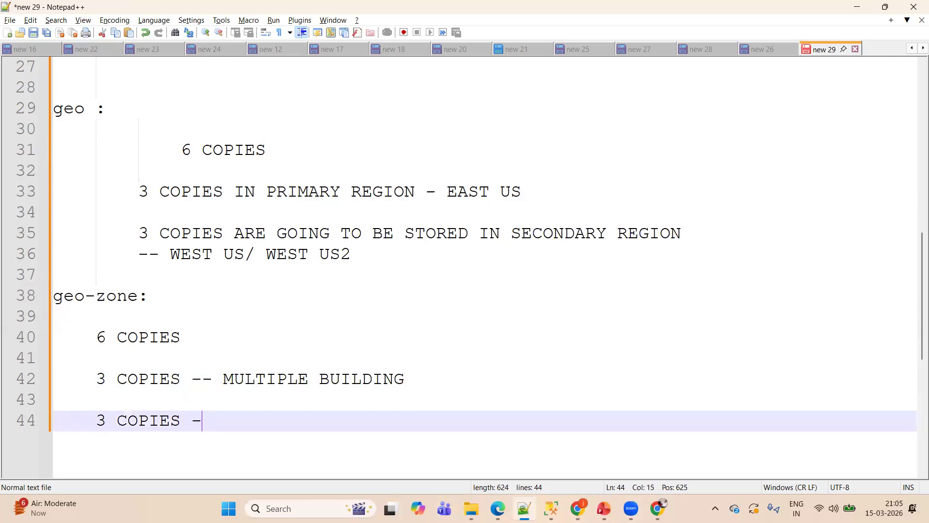
left_click(405, 380)
type("S")
double_click(407, 380)
left_click_drag(407, 380, 230, 385)
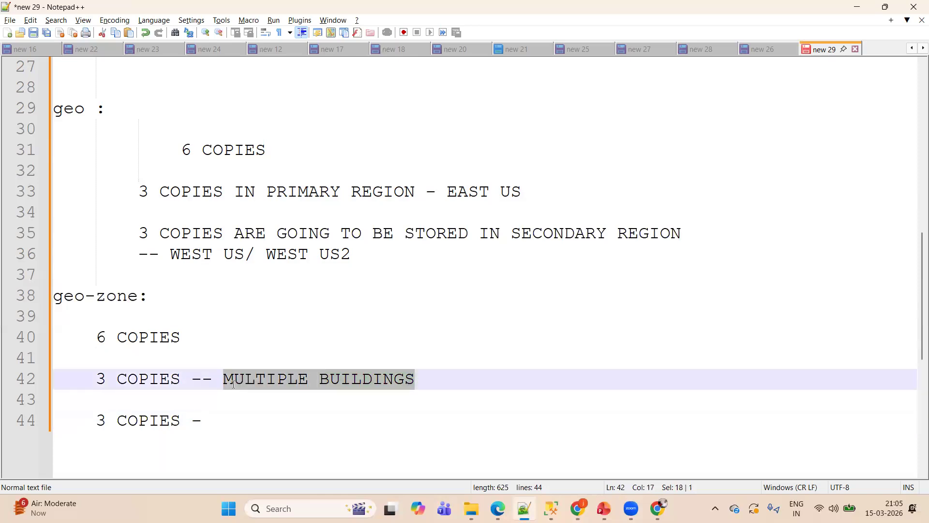
key("ctrl+c")
left_click(228, 420)
key("ctrl+v")
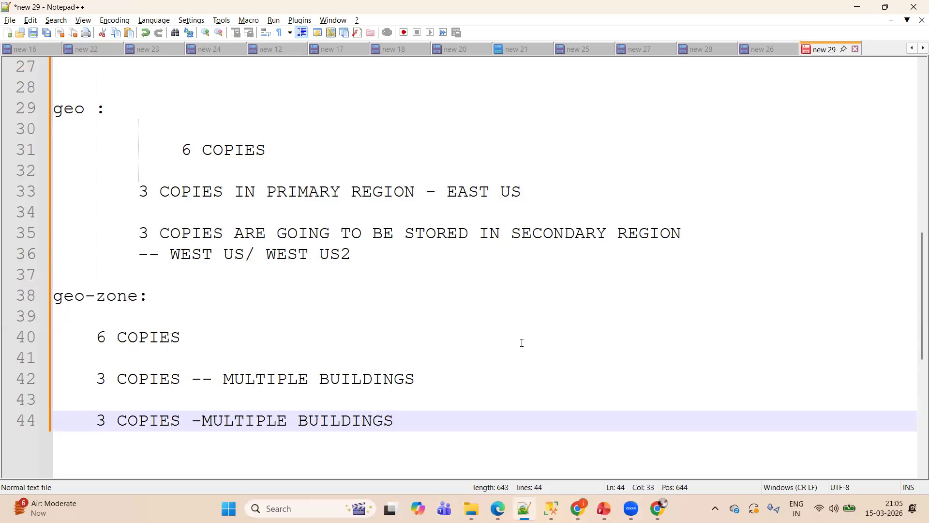
- Switch back to the Azure portal, set redundancy to Locally-redundant storage (LRS) and continue to the advanced settings
key("alt+Tab")
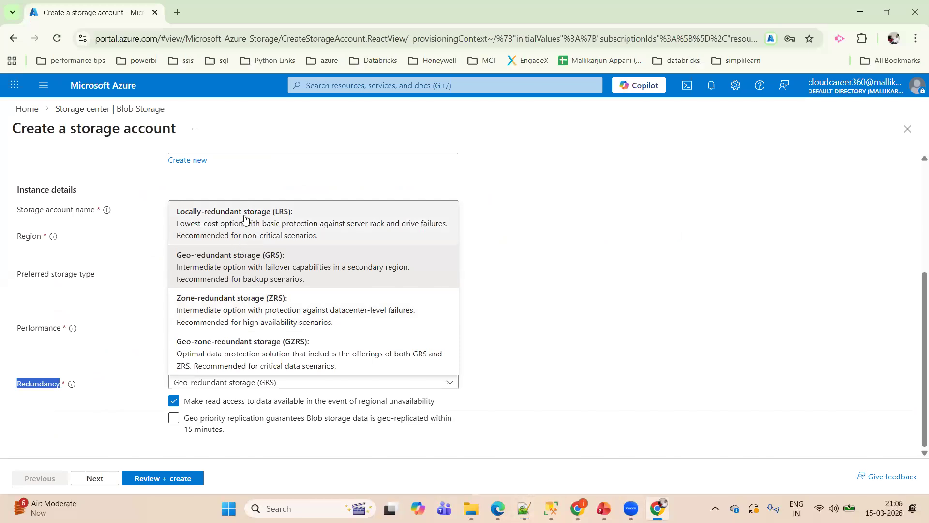
left_click(245, 218)
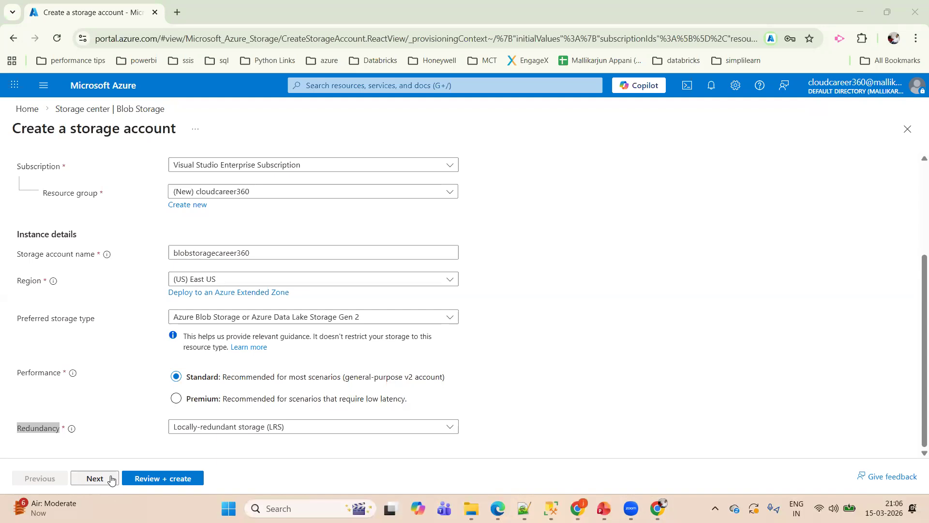
left_click(88, 485)
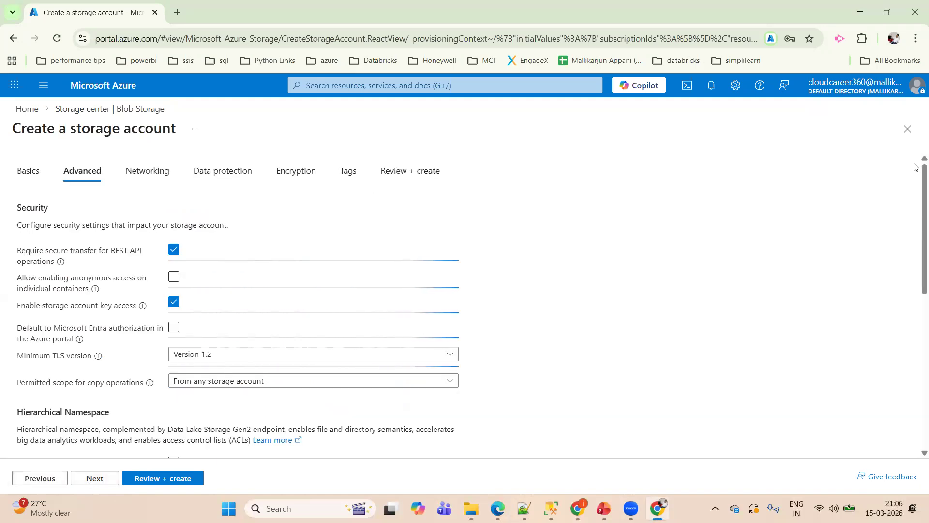
- Examine the hierarchical namespace, access protocol, cross-tenant replication and access tier options in the advanced settings
scroll(916, 171, "down", 2)
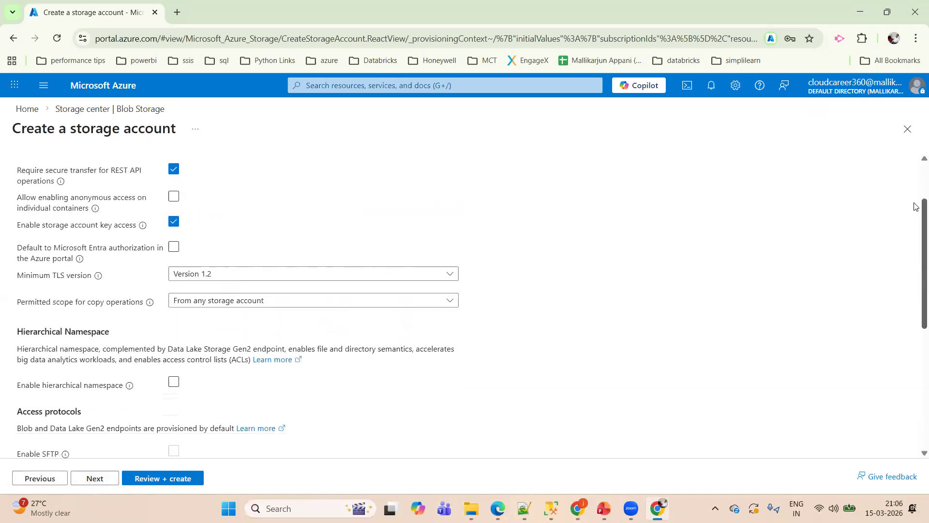
left_click_drag(17, 332, 112, 337)
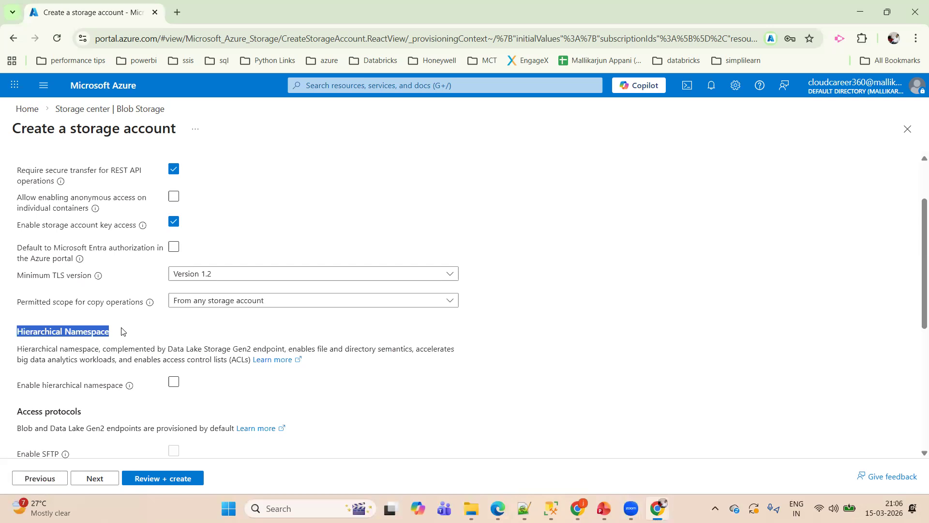
left_click(175, 383)
left_click_drag(915, 207, 915, 316)
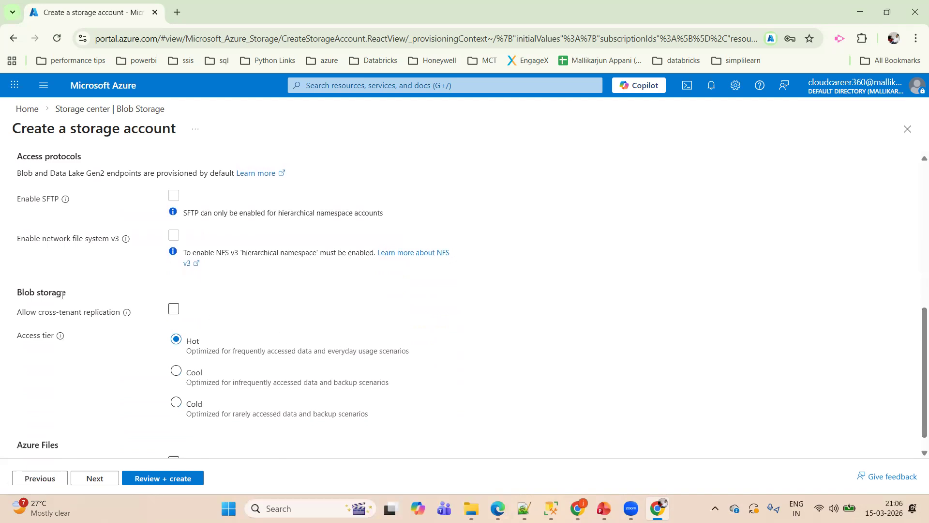
left_click_drag(28, 207, 193, 277)
left_click(210, 299)
left_click_drag(18, 295, 76, 310)
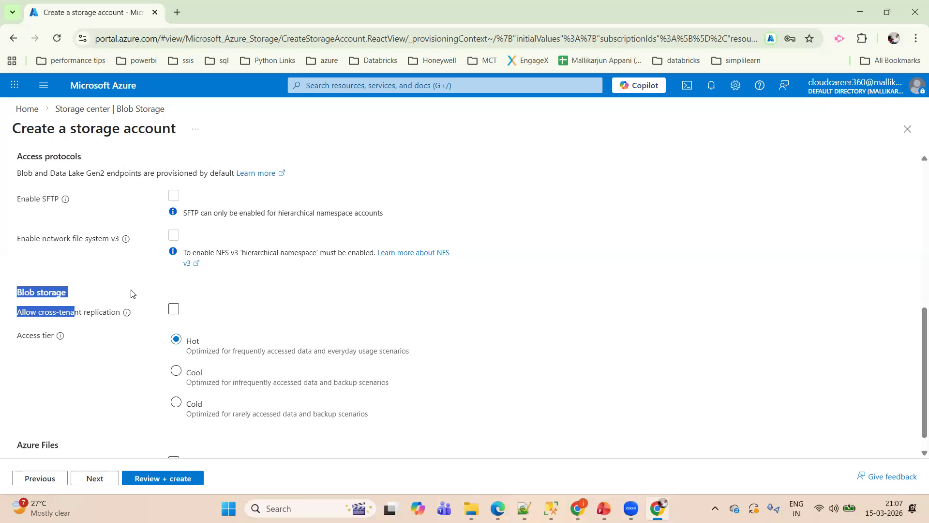
left_click(100, 293)
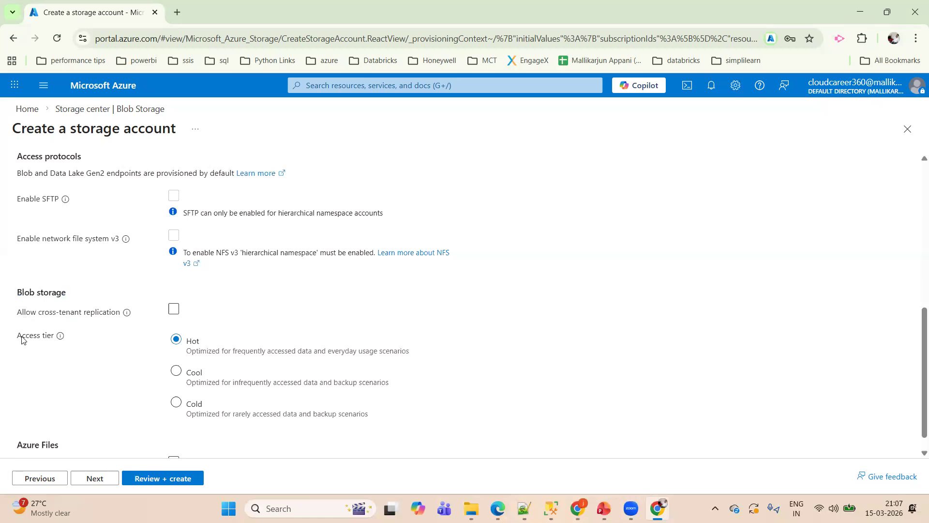
left_click_drag(17, 339, 72, 345)
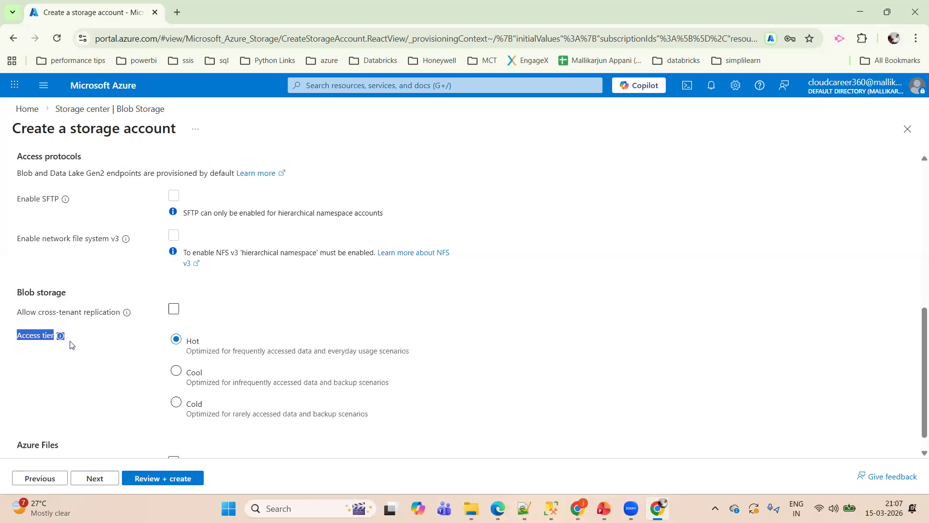
left_click(126, 347)
left_click(180, 376)
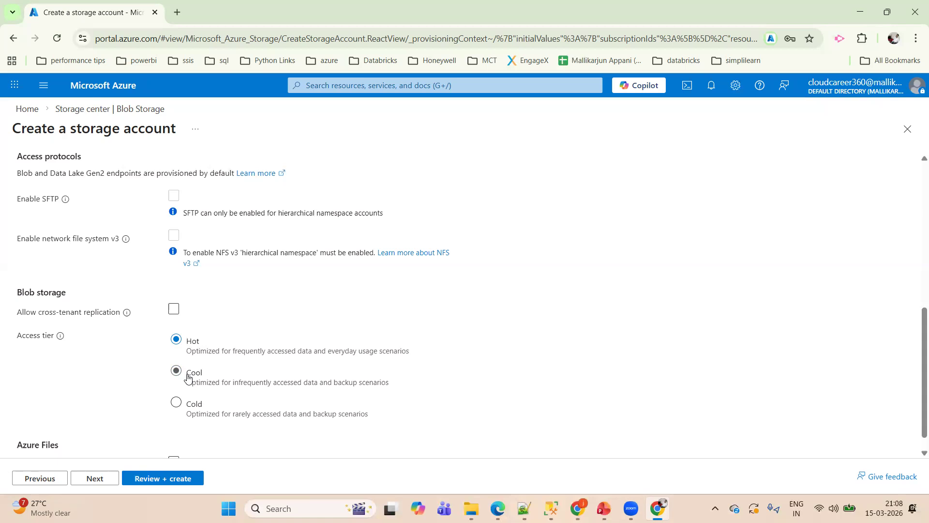
left_click(180, 419)
scroll(916, 393, "down", 1)
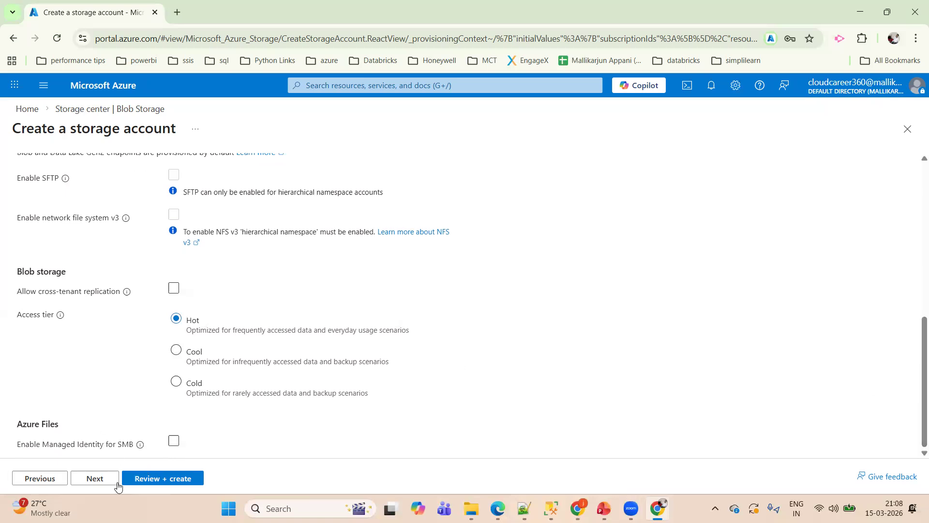
- Continue to the networking settings and review the public network access options
left_click(98, 480)
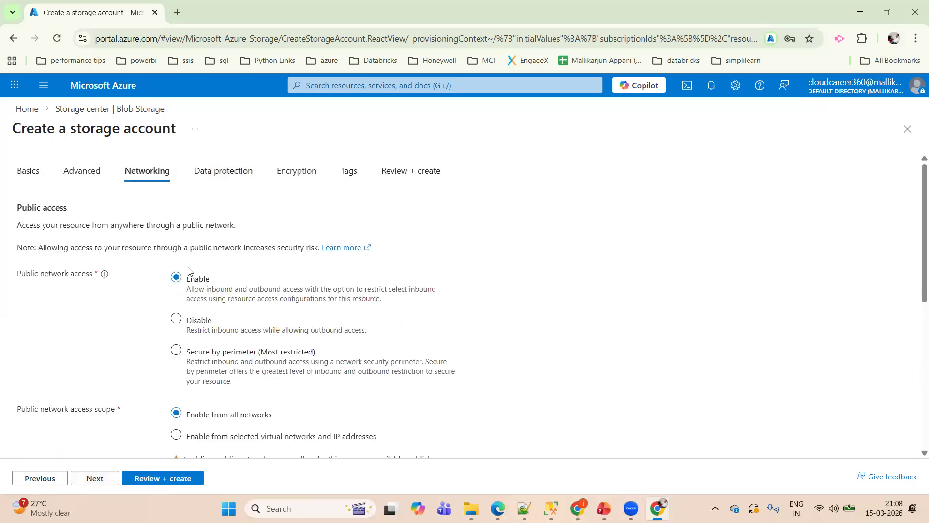
left_click_drag(18, 275, 105, 274)
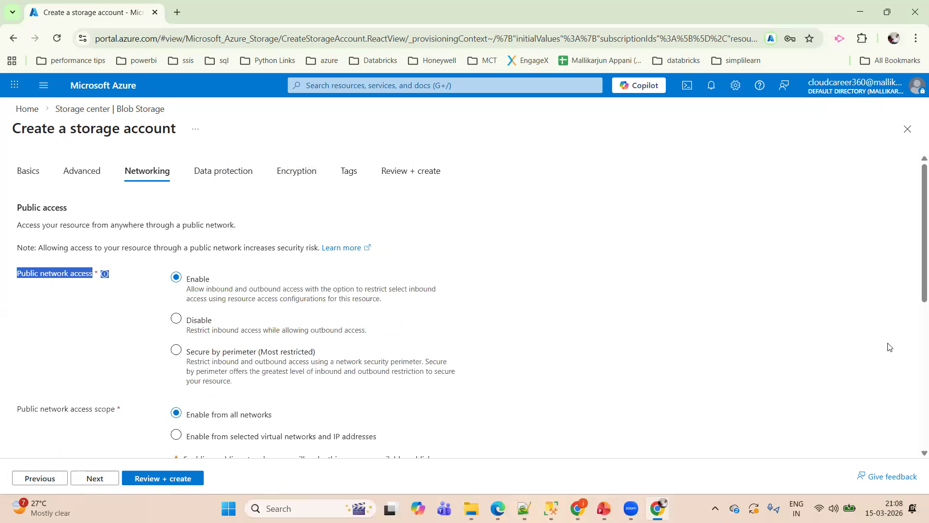
left_click_drag(916, 274, 916, 208)
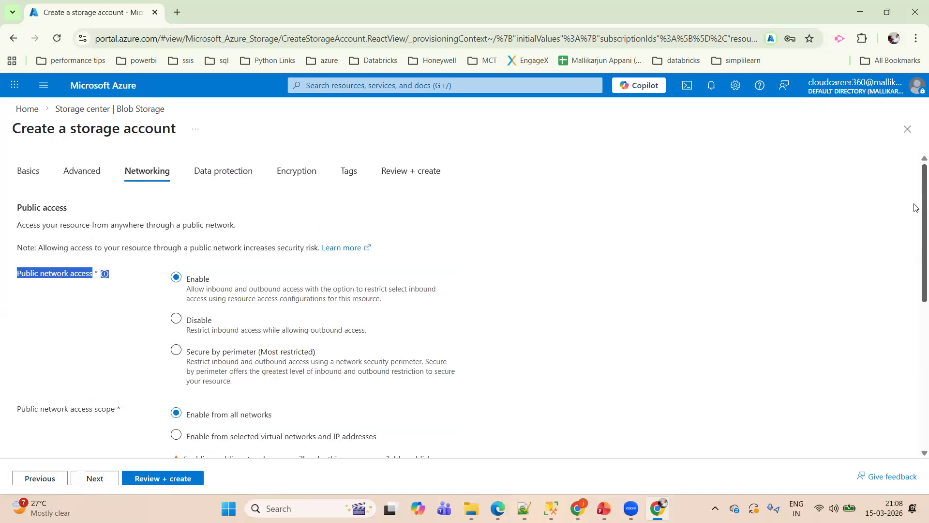
- Try to set the retention period for deleted blobs to 366 days in the data protection settings
left_click(201, 173)
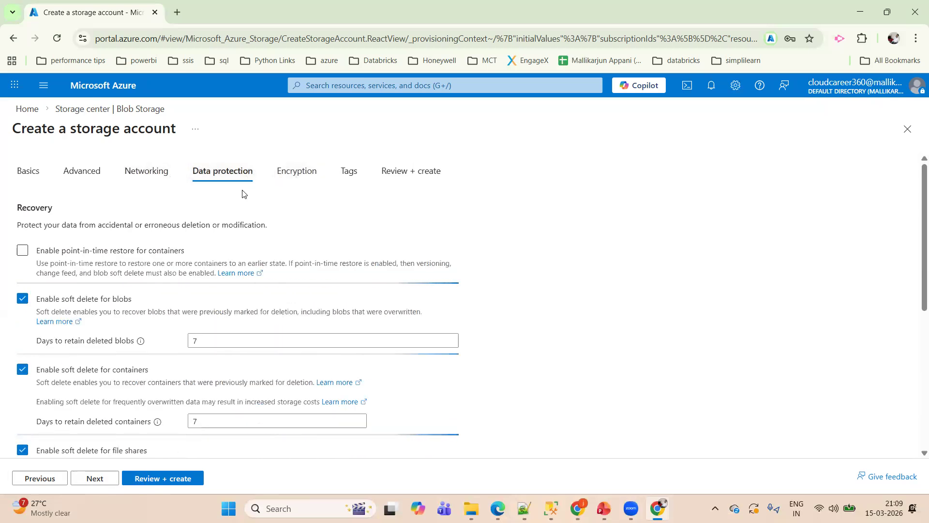
left_click(212, 340)
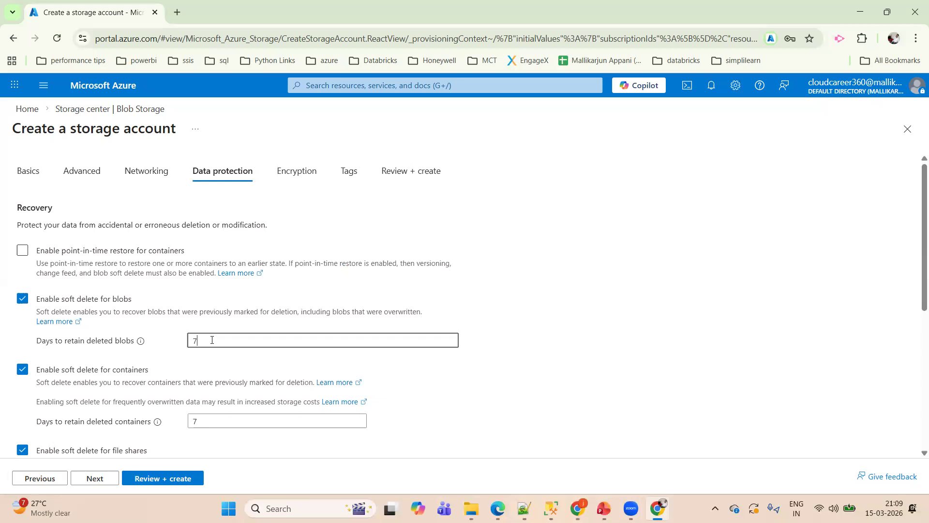
key("BackSpace")
type("366")
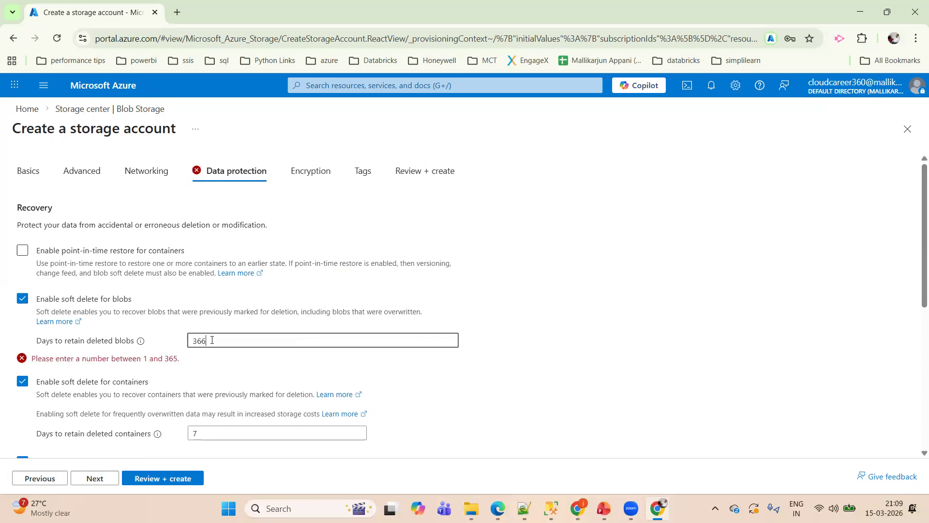
left_click(180, 361)
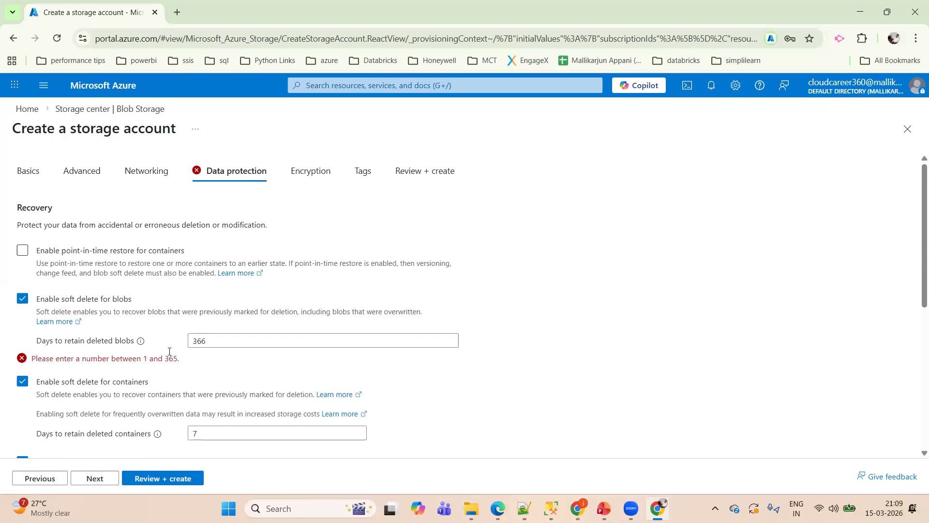
- Set the retention period for deleted blobs back to 7 days
left_click(231, 341)
key("BackSpace")
key("BackSpace")
key("BackSpace")
type("7")
left_click(588, 220)
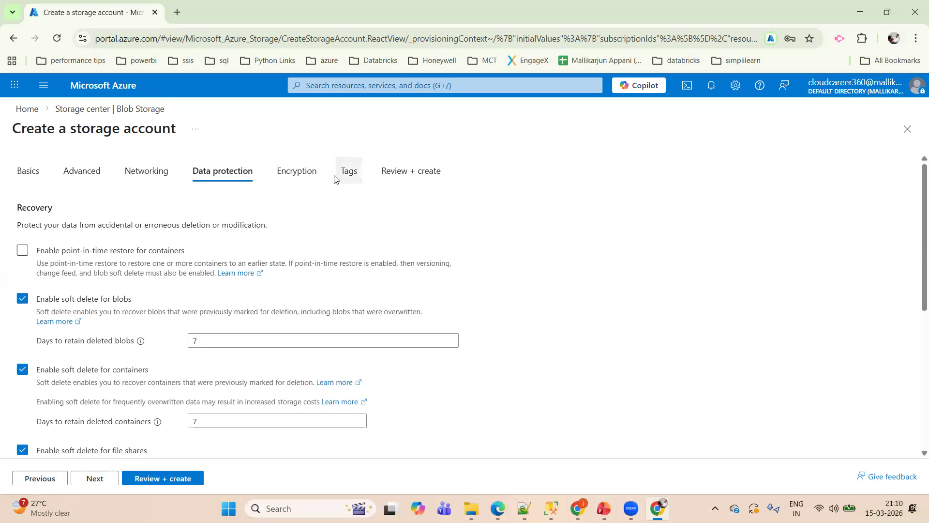
- Try customer-managed keys as the encryption type, and return to Microsoft-managed keys (MMK)
left_click(301, 180)
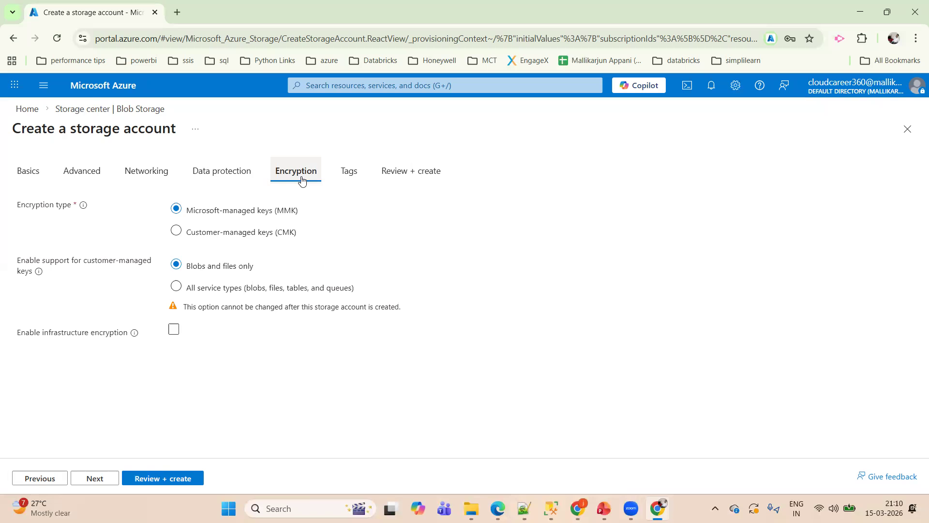
left_click(177, 231)
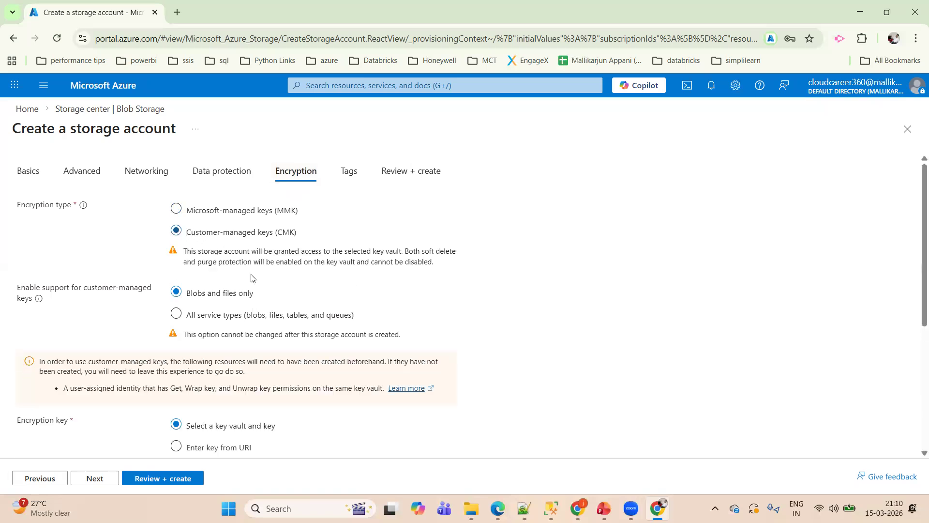
left_click(177, 211)
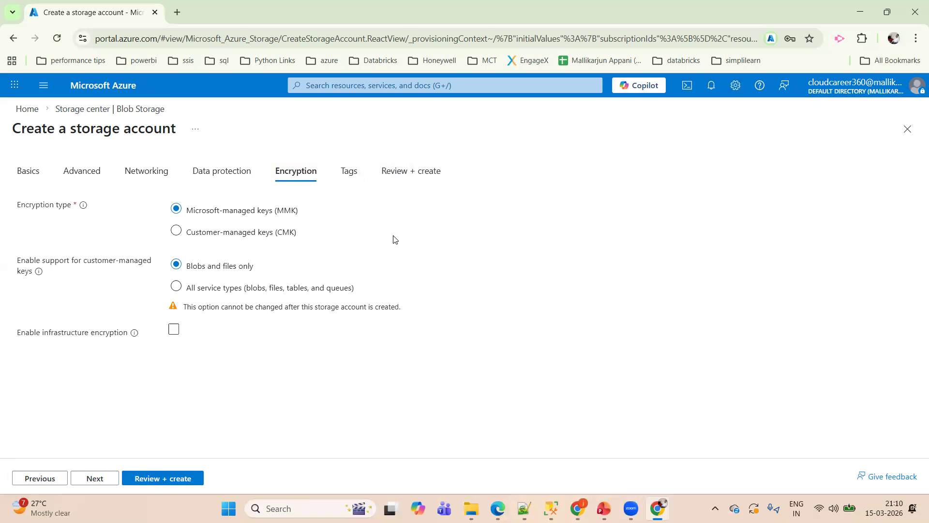
- Create the storage account from the review page, open the deployed resource and dismiss the deployment notification
left_click(399, 180)
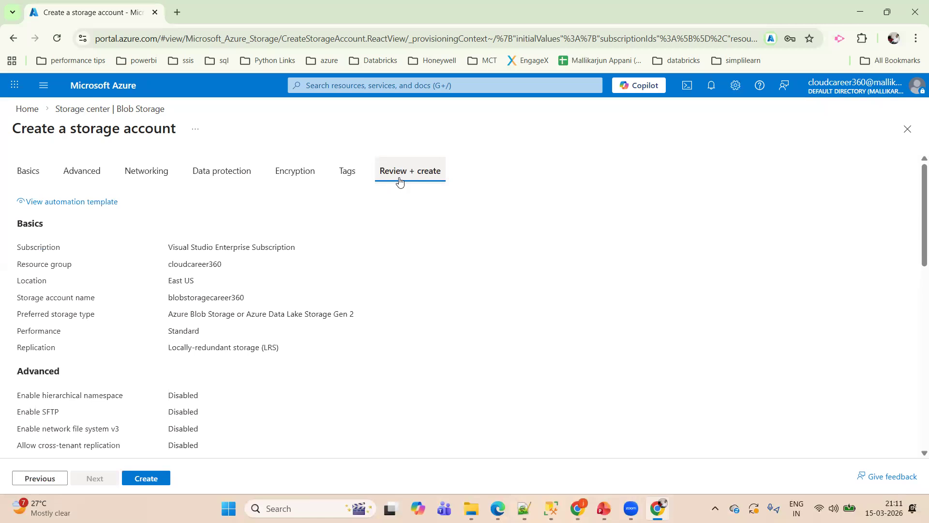
left_click(146, 476)
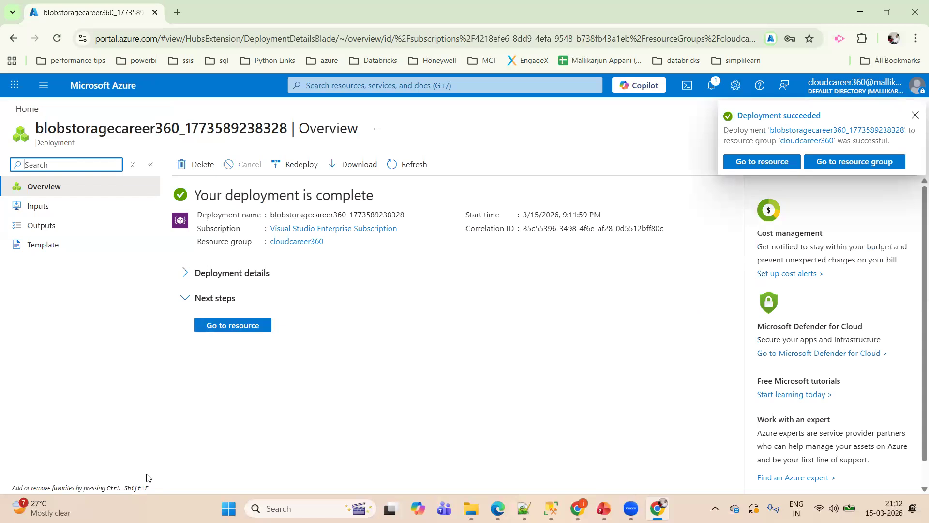
left_click(226, 327)
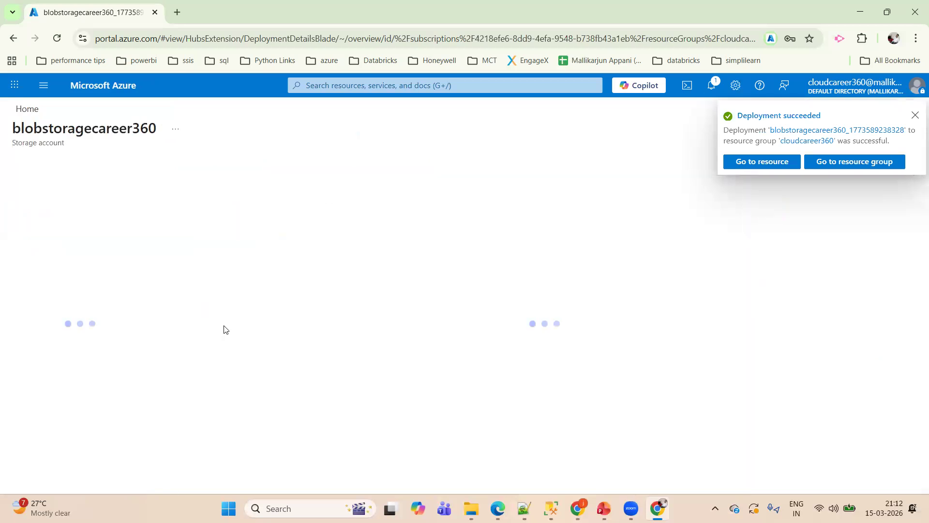
left_click(915, 118)
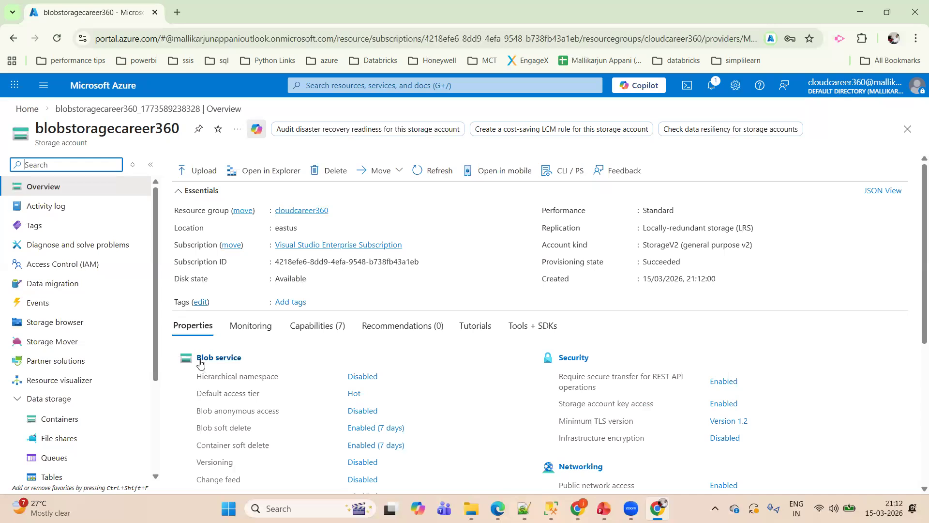
- Check the hierarchical namespace setting in the storage account's Blob service properties
left_click(194, 379)
left_click_drag(193, 379, 285, 382)
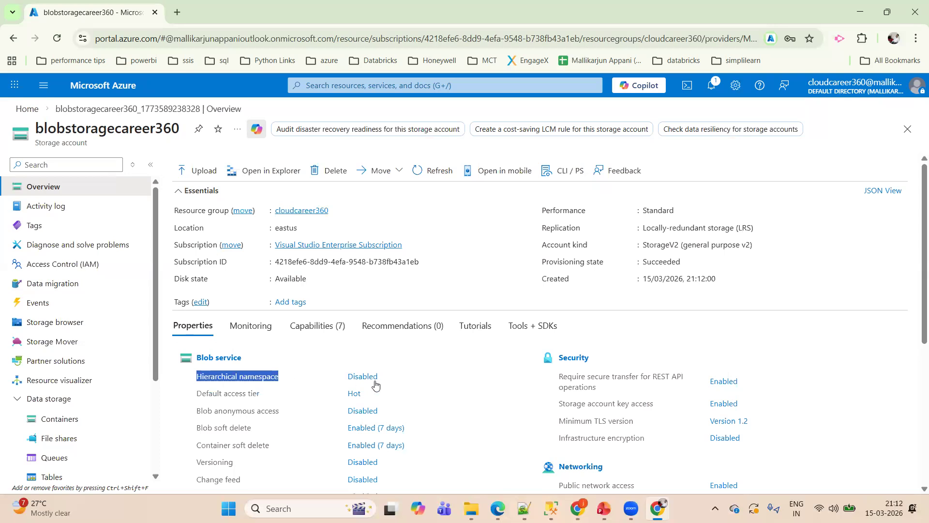
left_click_drag(390, 379, 347, 374)
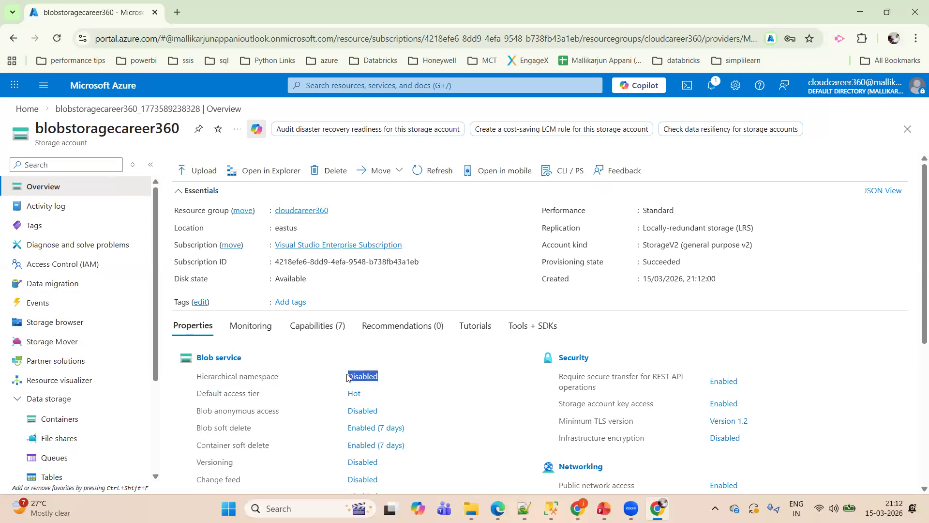
left_click(442, 378)
left_click_drag(196, 376, 394, 381)
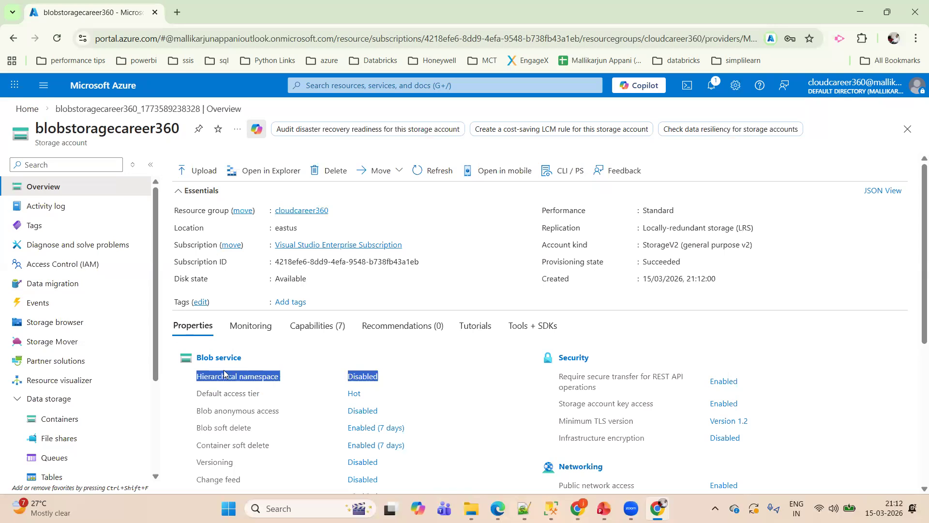
- Open the list of containers in the storage account's data storage section
left_click_drag(155, 334, 158, 391)
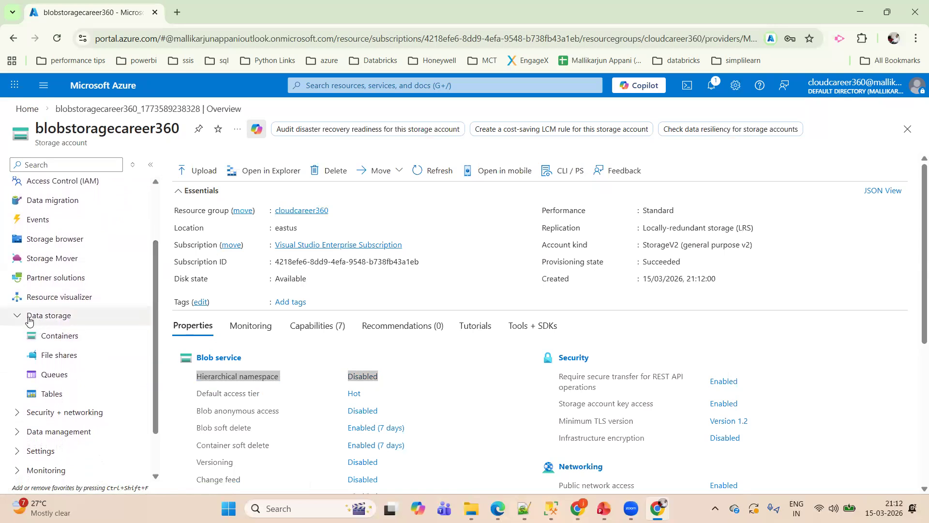
left_click(69, 321)
left_click(70, 336)
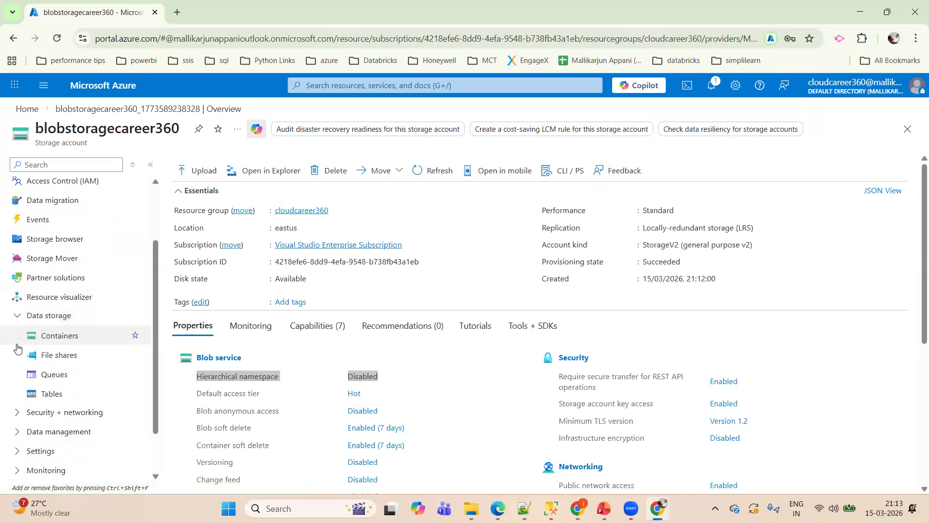
left_click(71, 343)
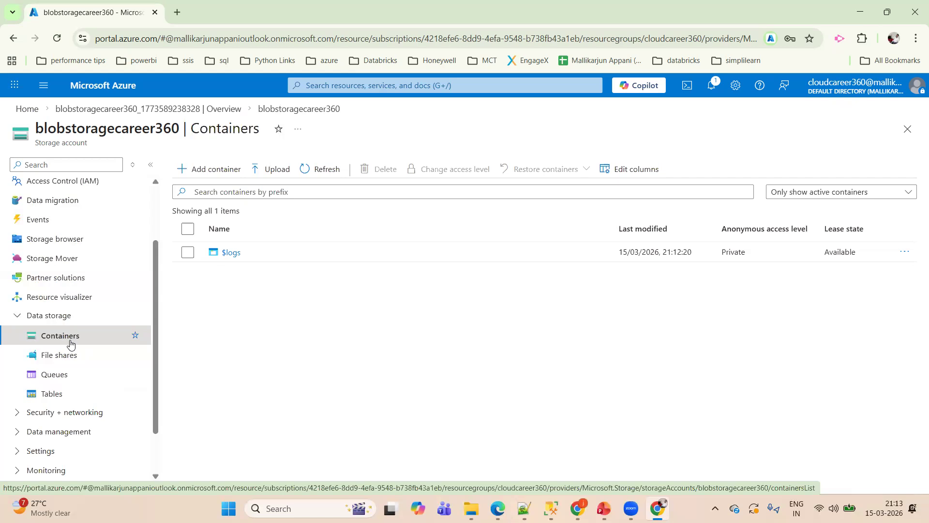
- Create a container named cloudcareer in the storage account
left_click(191, 170)
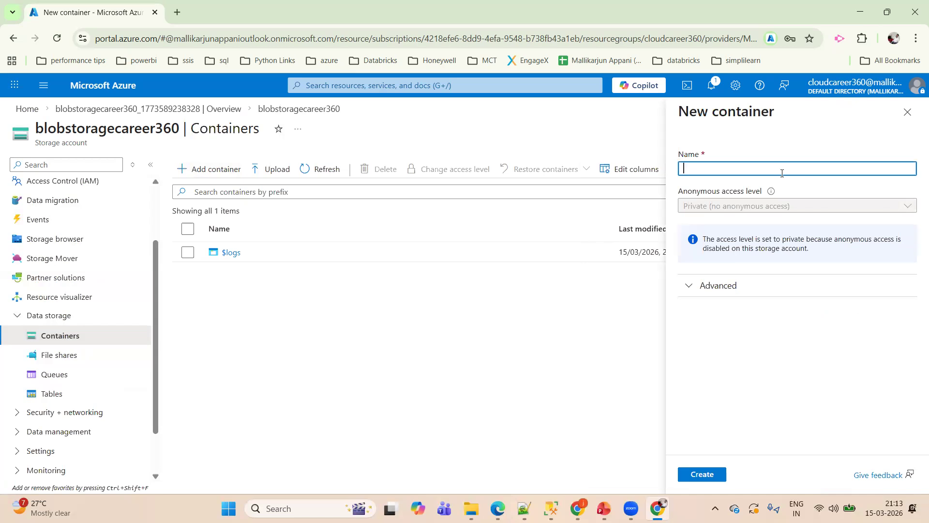
key("Caps_Lock")
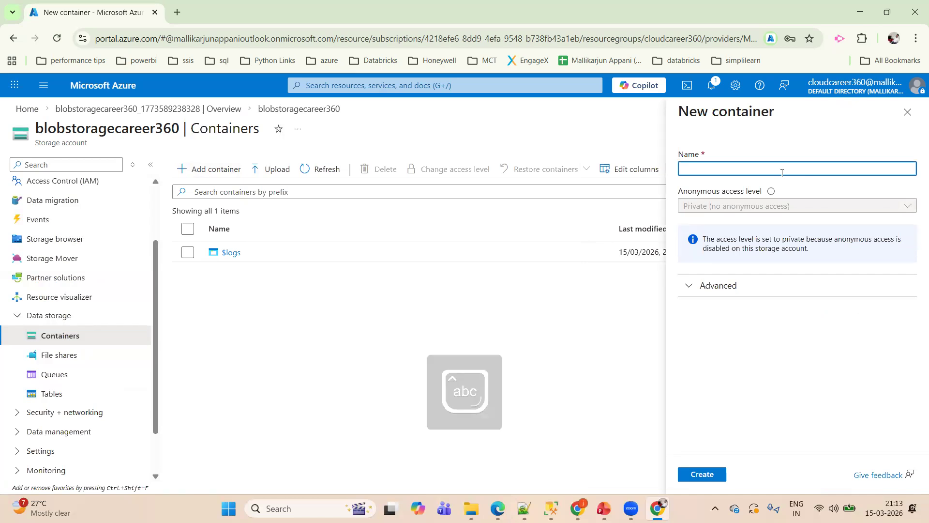
type("cloudcareer")
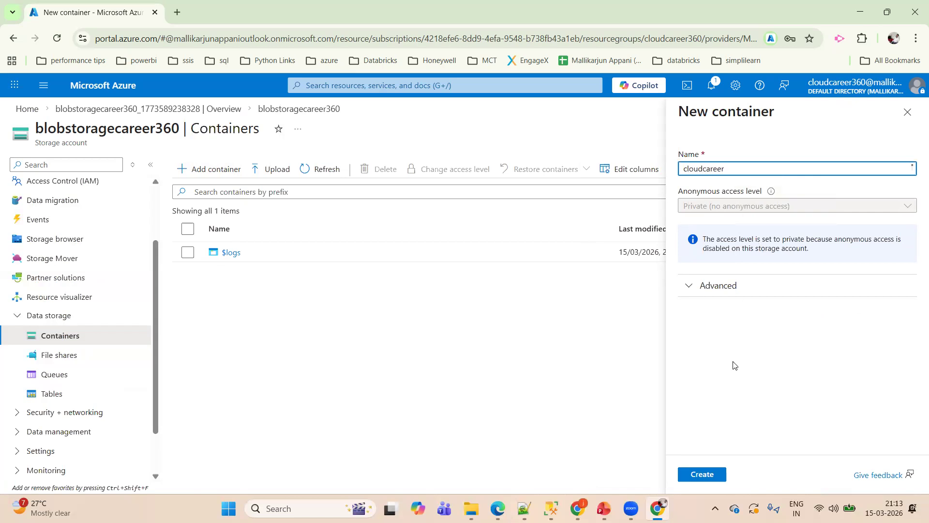
left_click(707, 474)
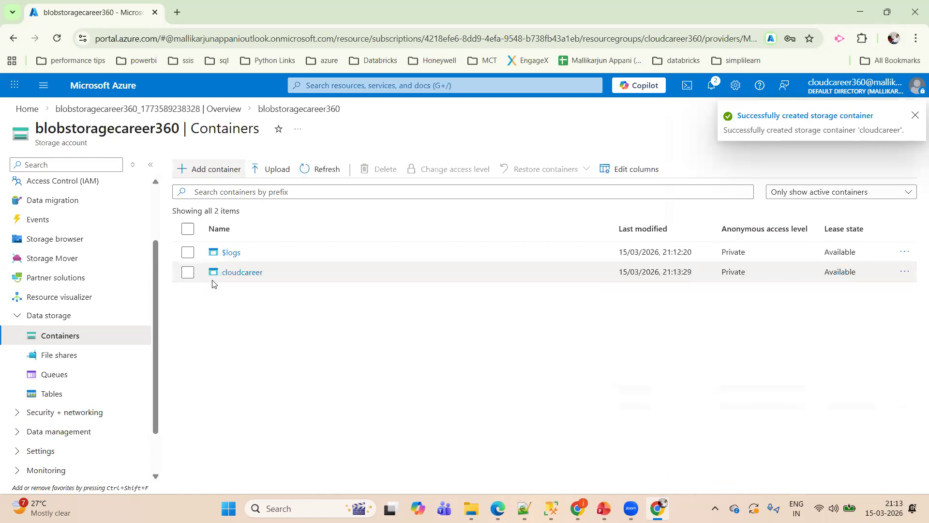
- Open the cloudcareer container and add a virtual directory with the path 2026/03/15
left_click(231, 273)
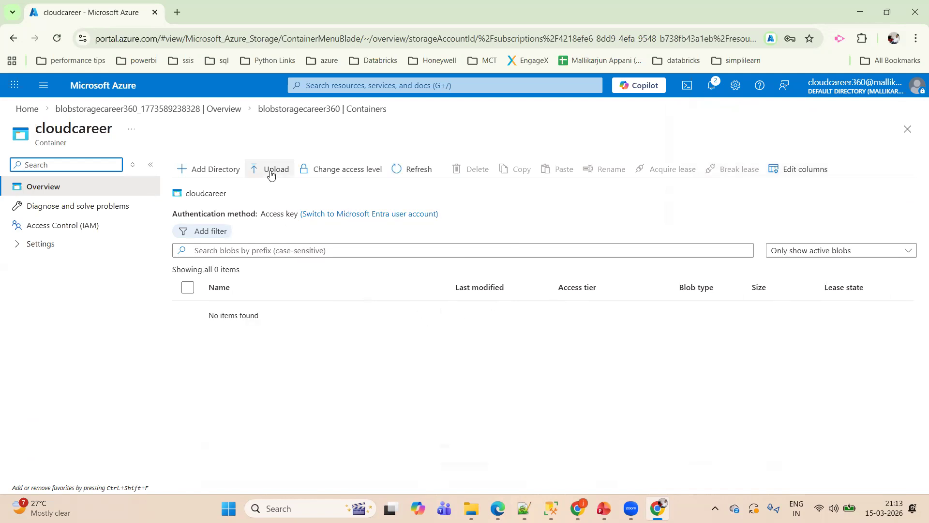
left_click(217, 170)
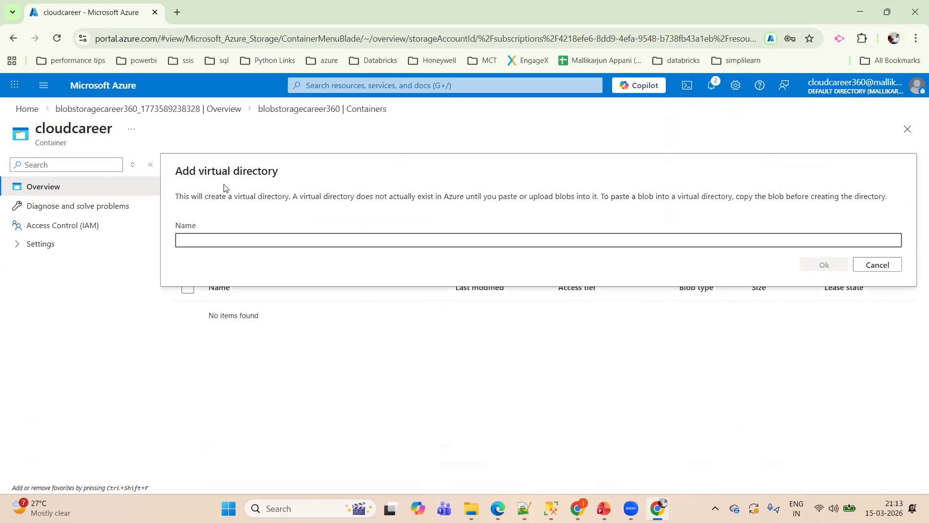
left_click_drag(198, 172, 281, 179)
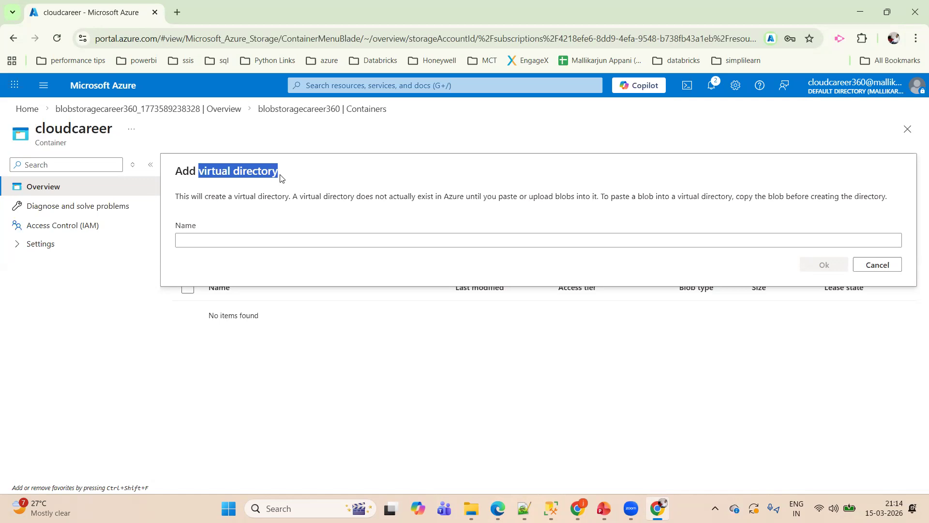
left_click(252, 241)
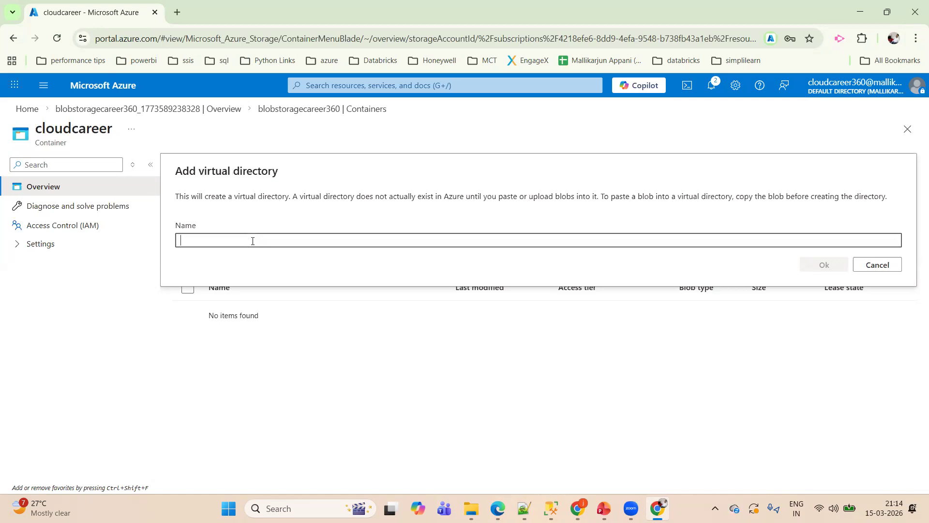
type("2026")
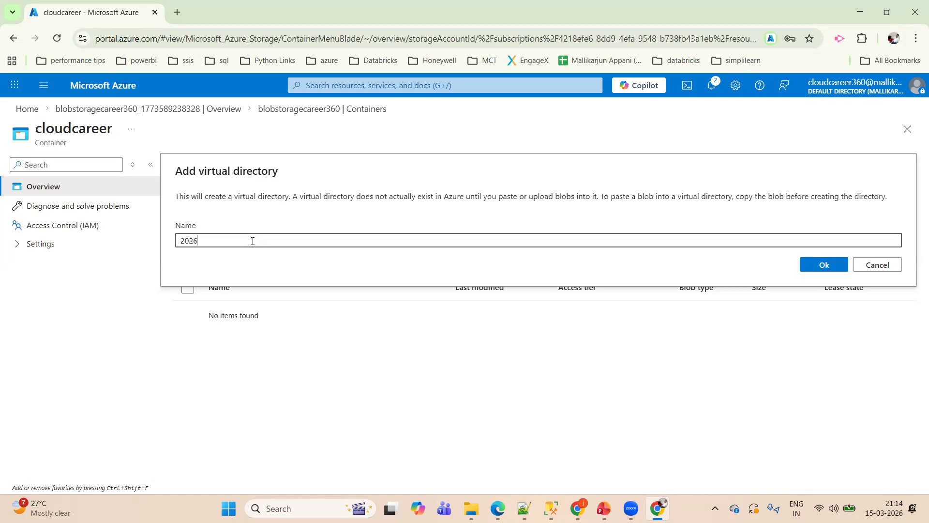
type("/03/15")
left_click(821, 267)
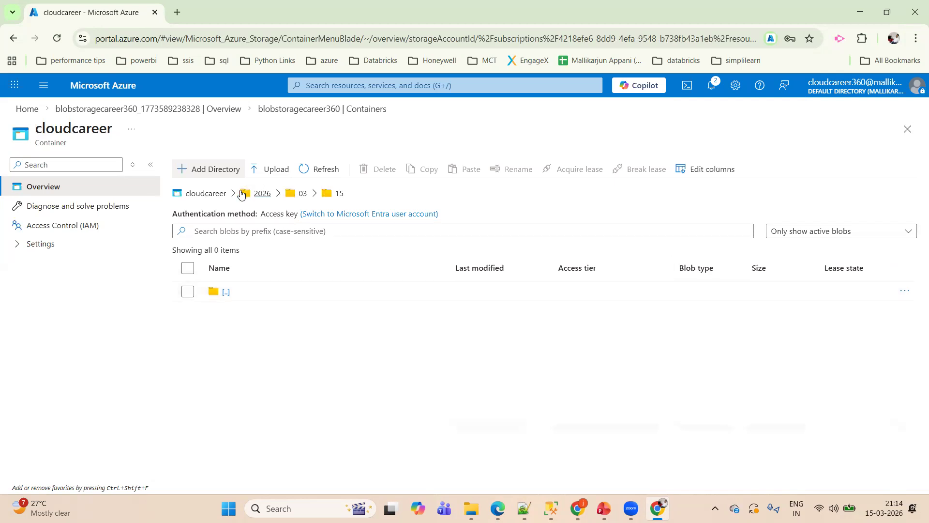
left_click_drag(361, 196, 242, 197)
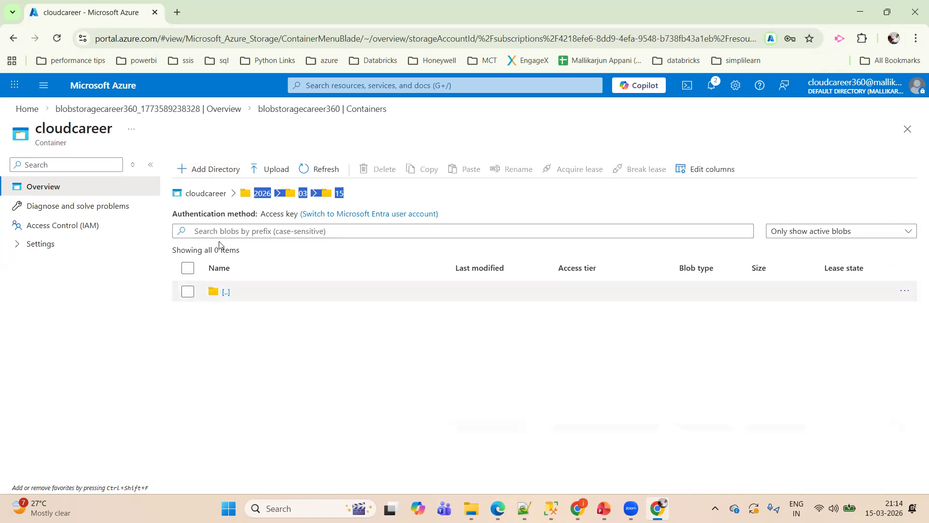
- Return to the root of the cloudcareer container and add the virtual directory 2026/03/15 again
left_click(211, 195)
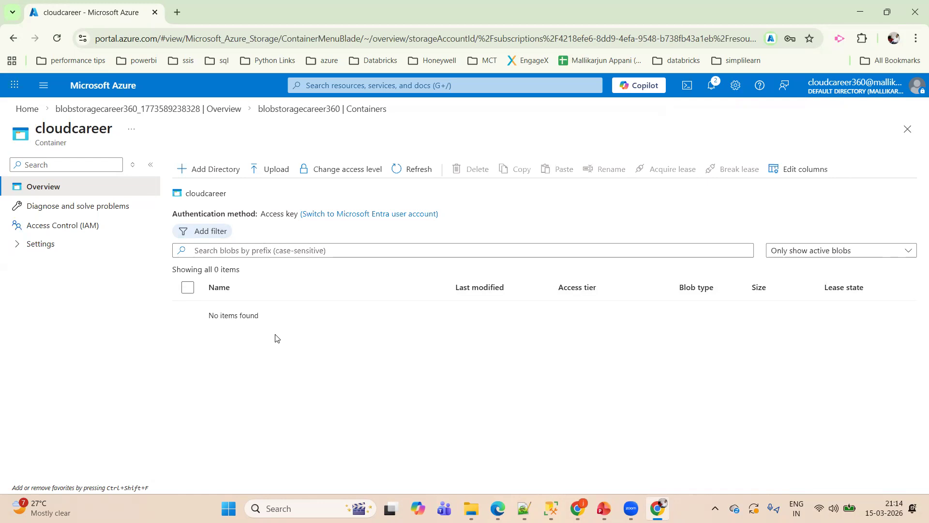
left_click(222, 169)
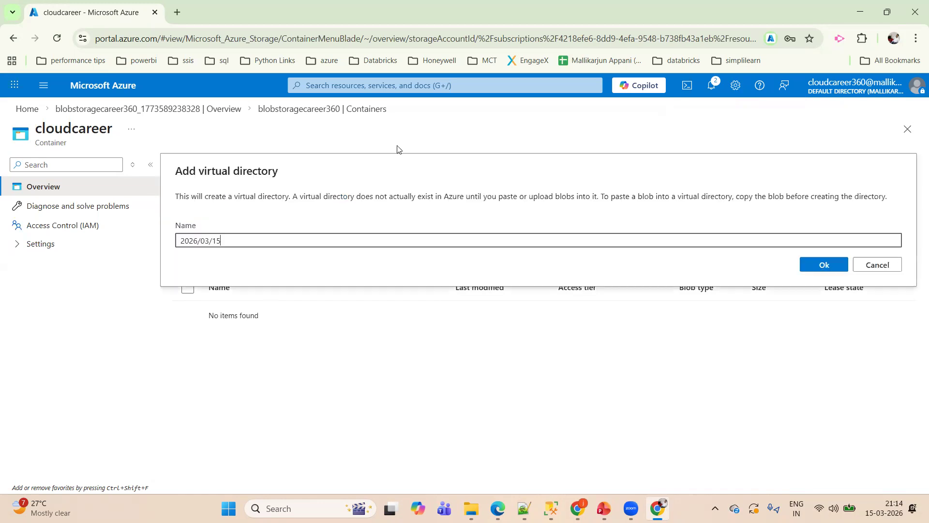
left_click(805, 269)
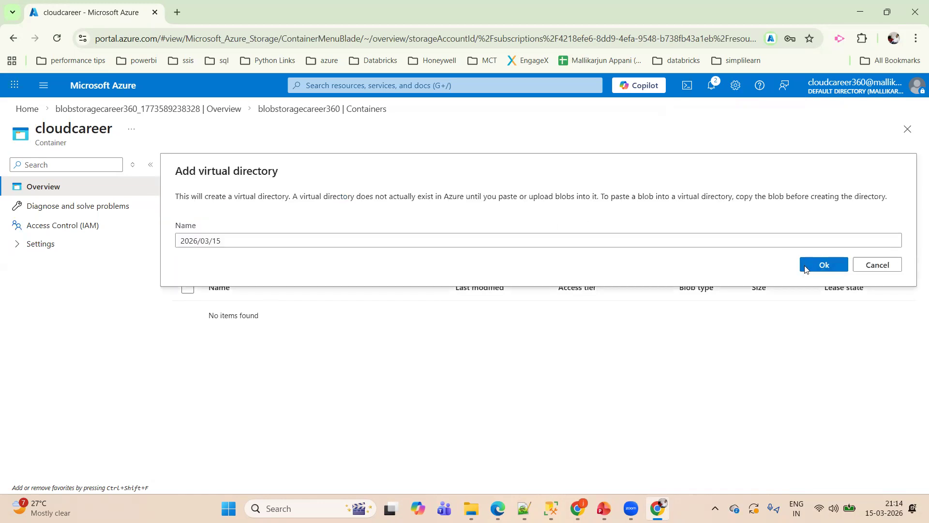
- Upload data_engineering_marketing_presentation.pptx from Downloads into the 2026/03/15 directory and close the upload form
left_click(287, 172)
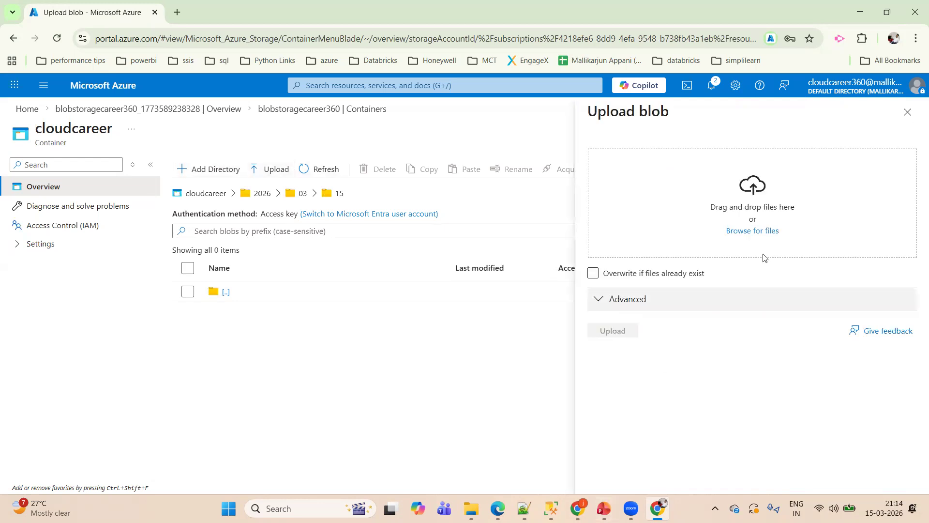
left_click(772, 238)
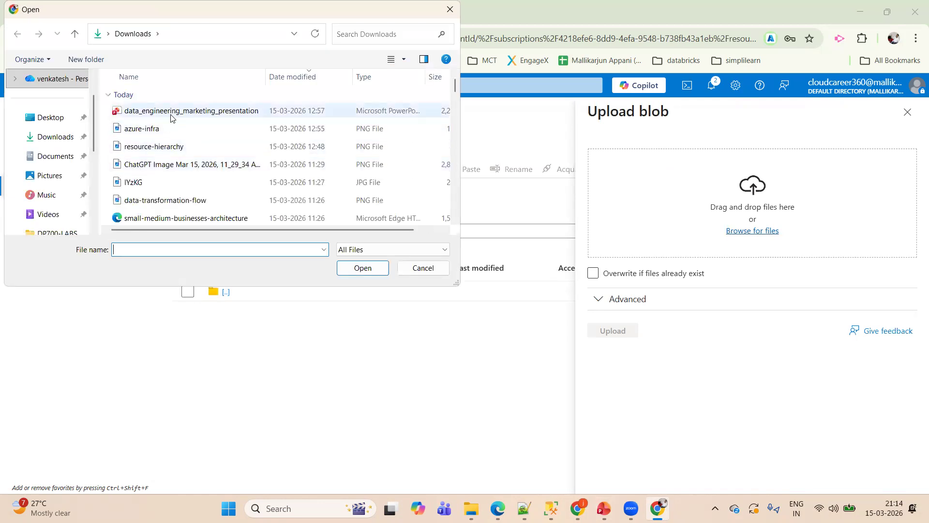
left_click(171, 111)
left_click(363, 266)
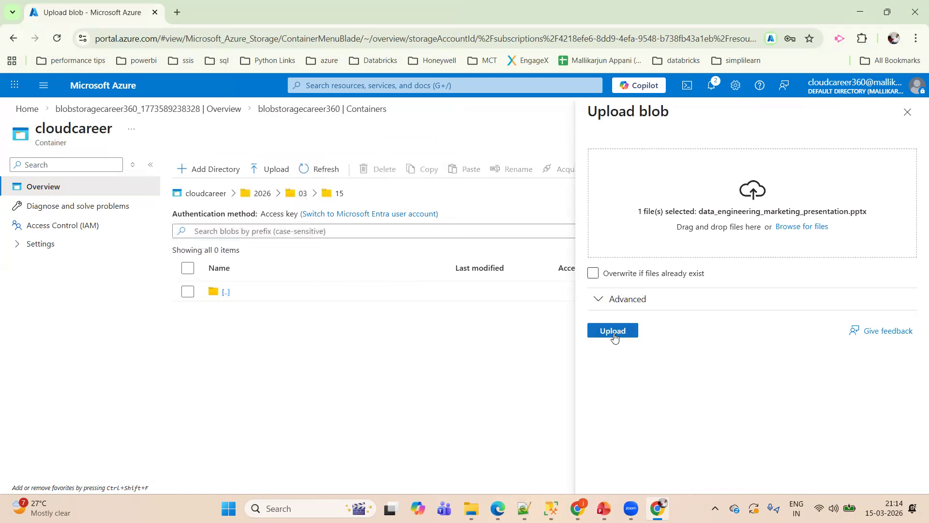
left_click(614, 331)
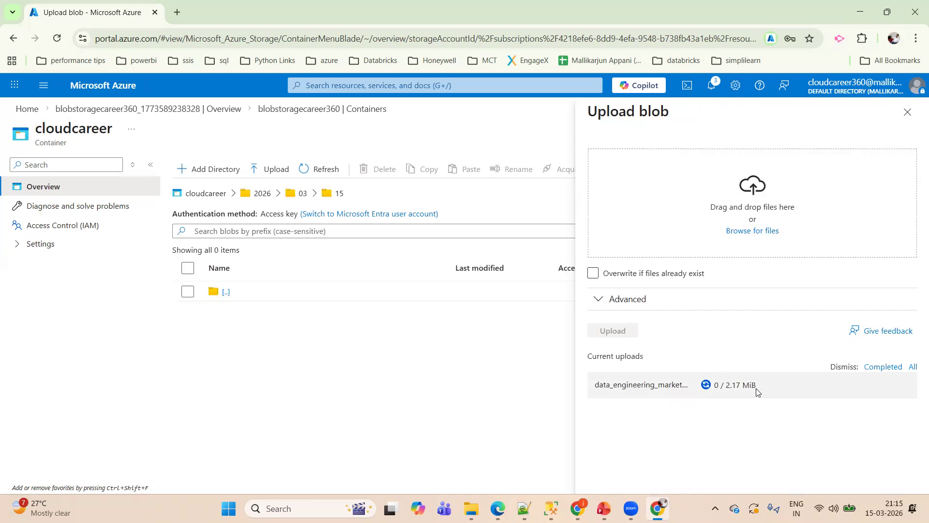
left_click_drag(754, 389, 730, 389)
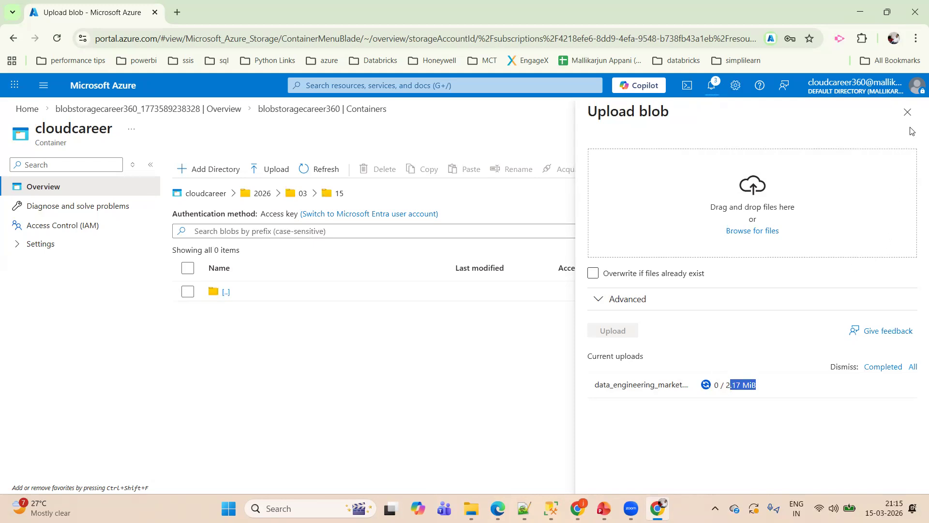
left_click(907, 112)
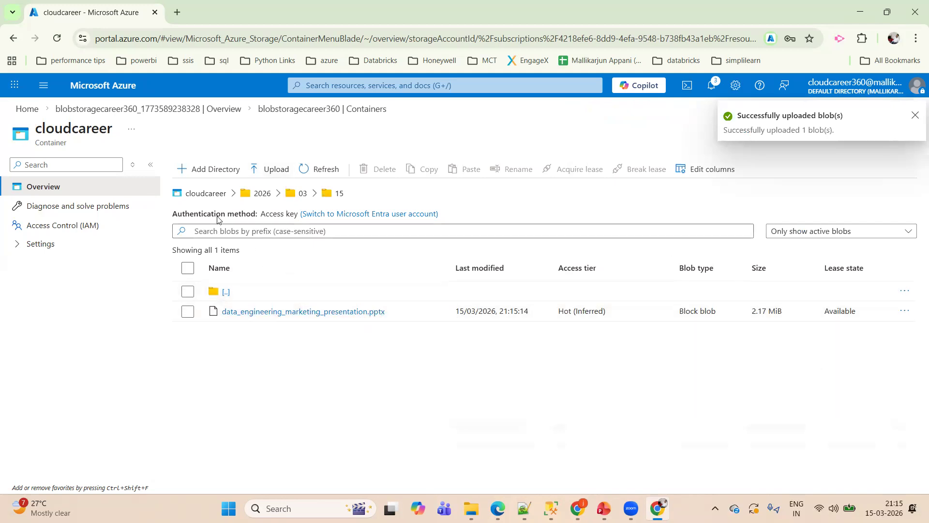
- Browse from the container root through folders 2026 and 03, and check the actions offered for folder 15
left_click(207, 198)
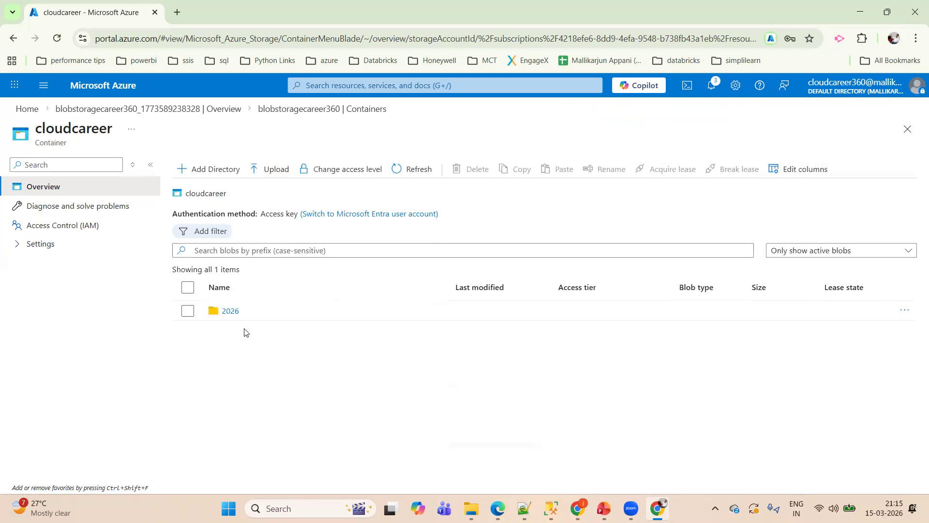
left_click(234, 317)
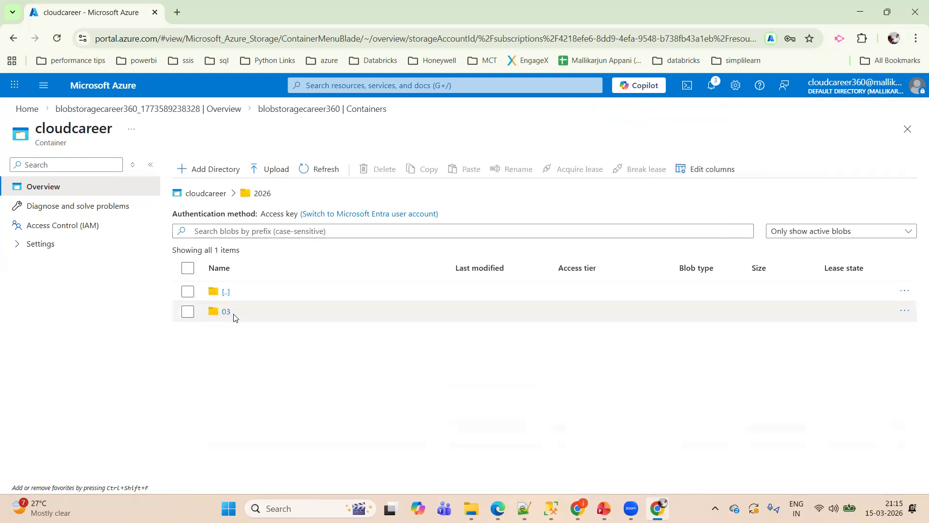
left_click(225, 313)
left_click(222, 314)
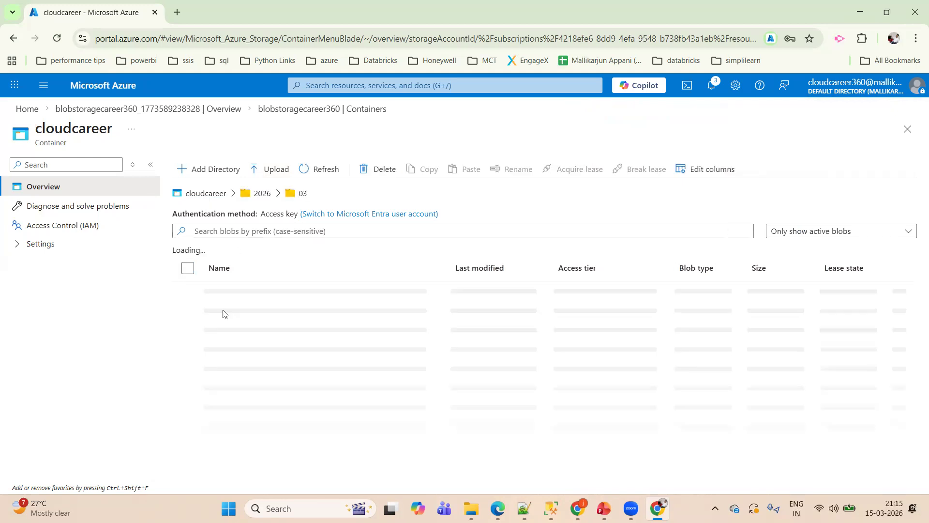
left_click(297, 195)
left_click(307, 315)
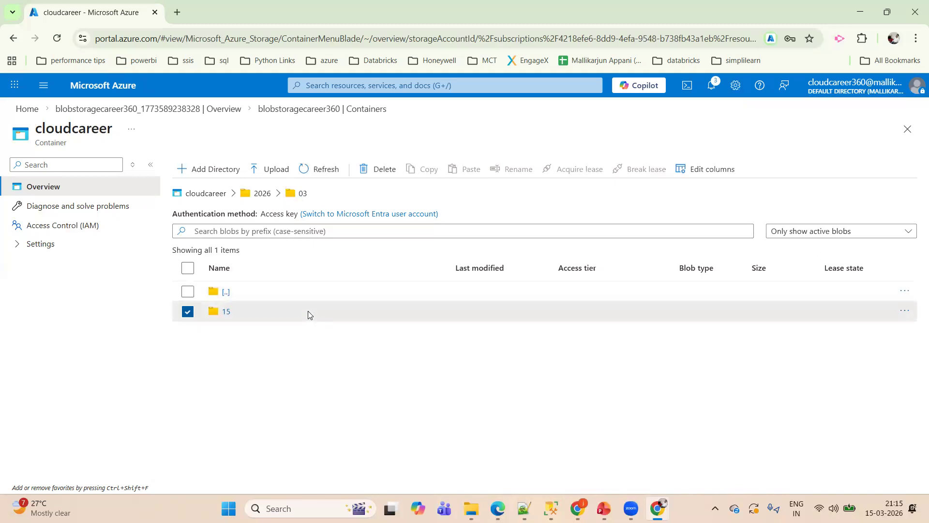
right_click(307, 311)
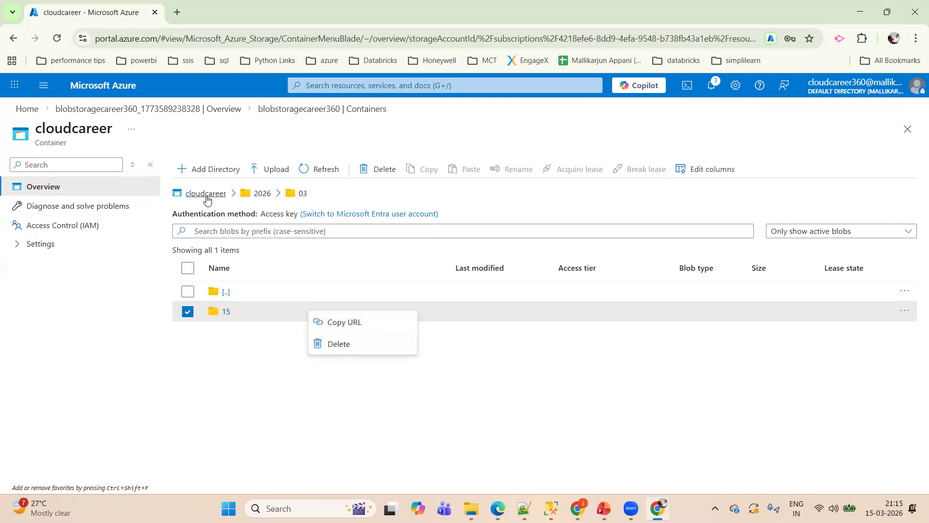
- Return to the container root and delete the 2026 folder with its contents
left_click(206, 194)
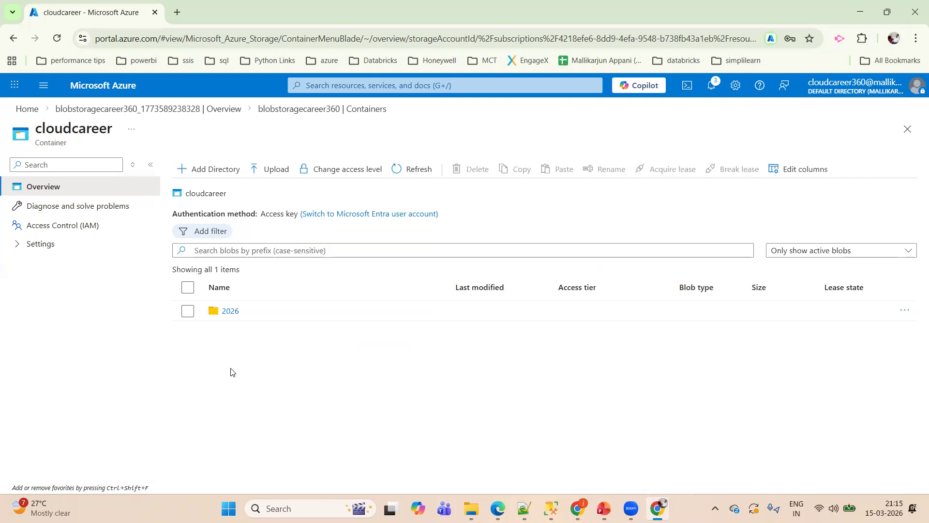
left_click(188, 311)
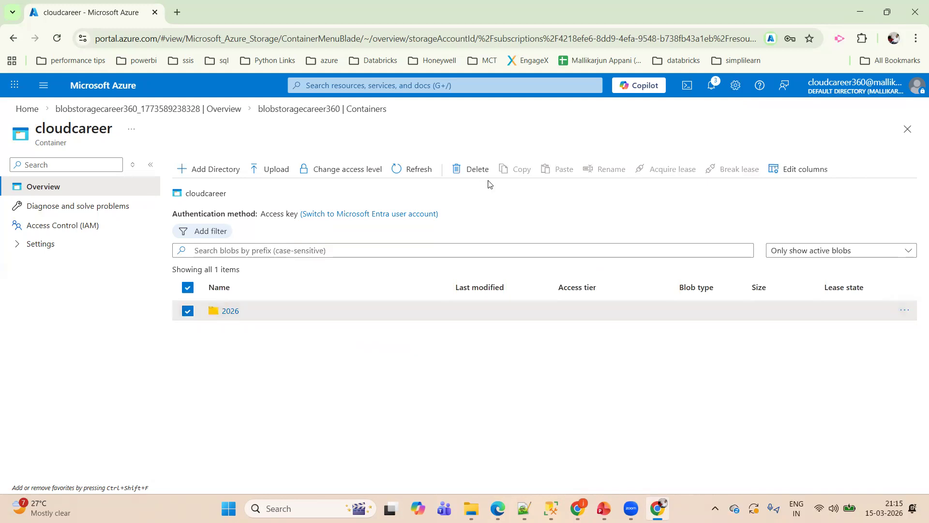
left_click(476, 170)
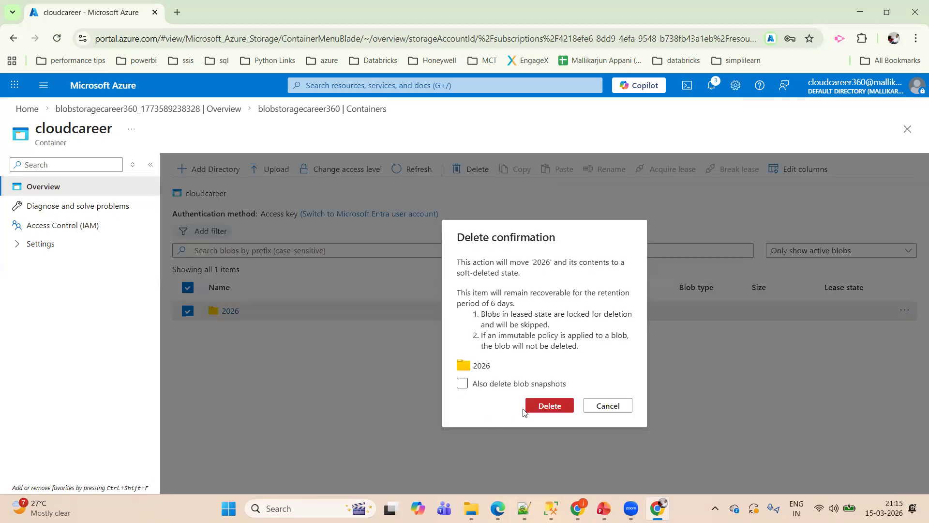
left_click(547, 405)
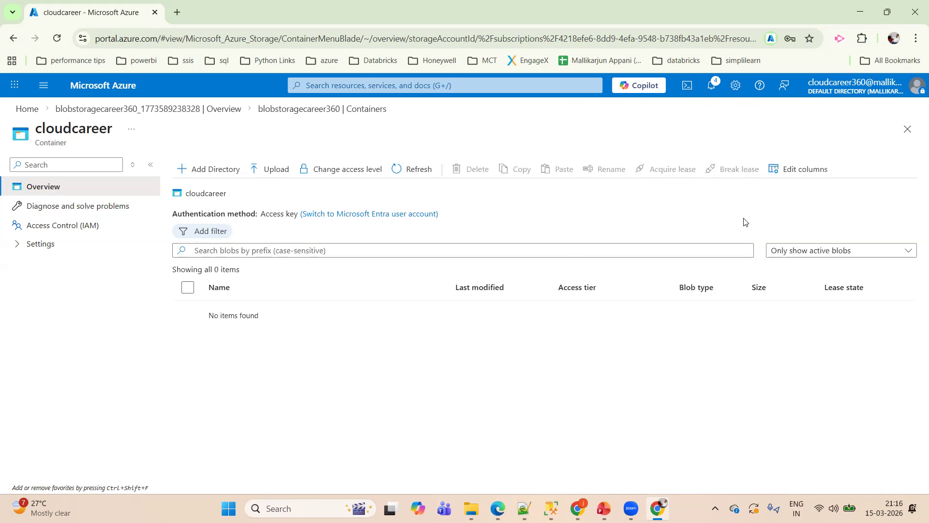
- Show active and deleted blobs in the container, and open the 2026/03/15 folder
left_click(813, 249)
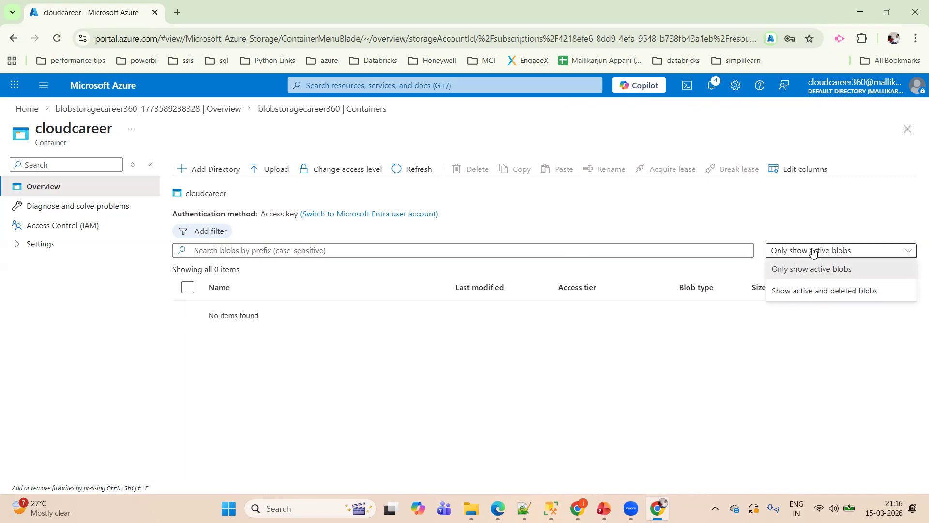
left_click(806, 292)
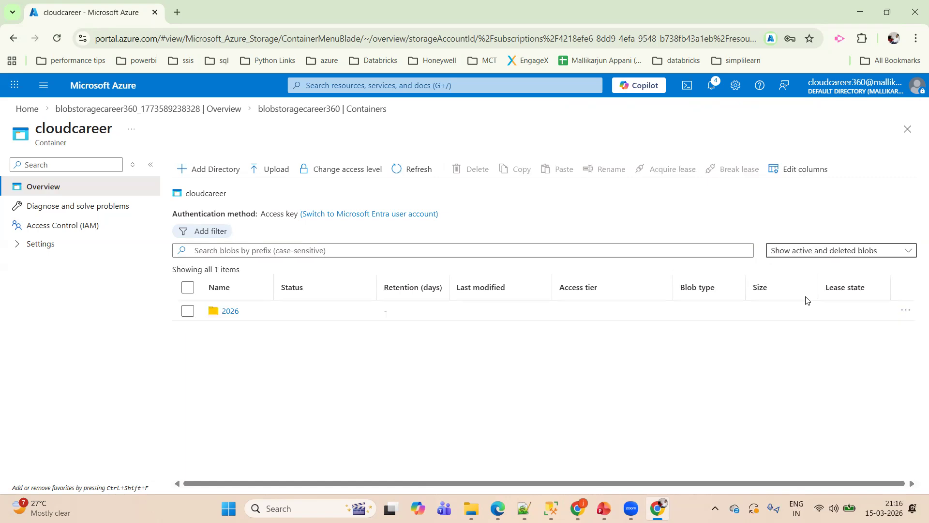
left_click(233, 313)
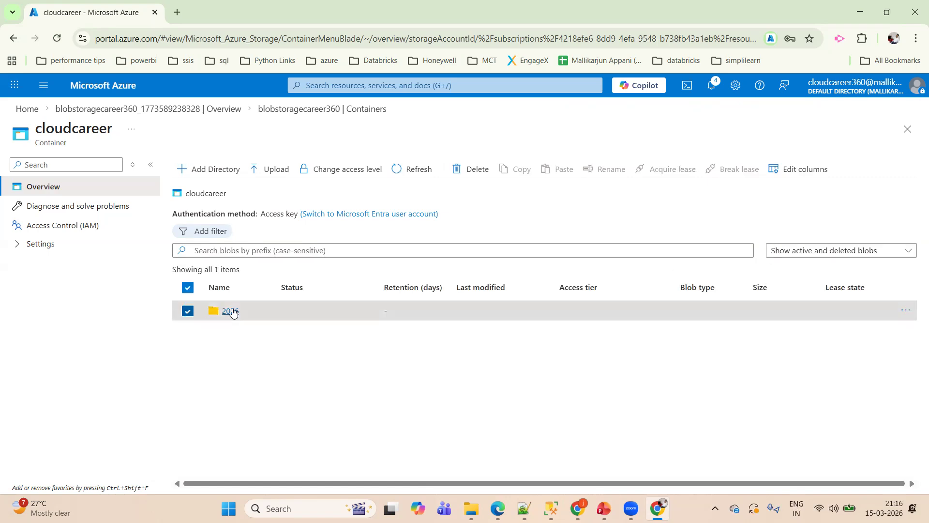
left_click(230, 311)
left_click(228, 312)
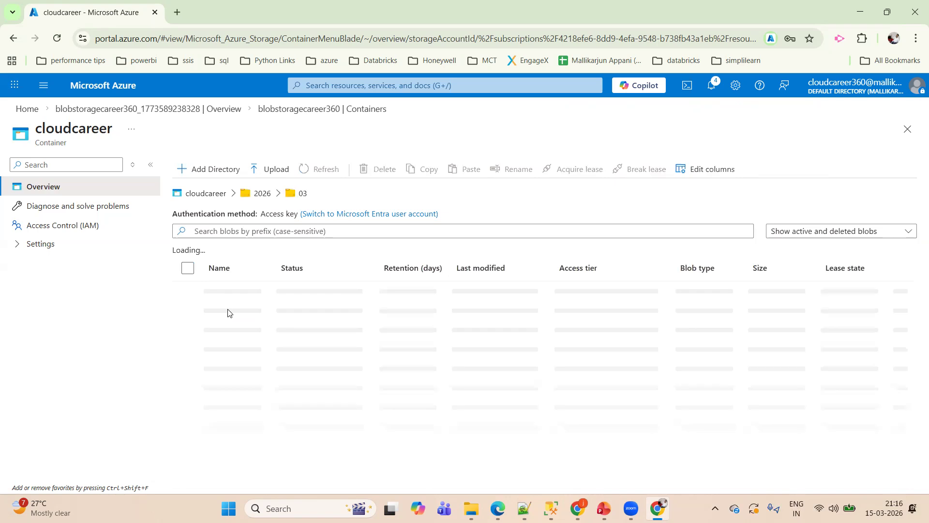
left_click(227, 312)
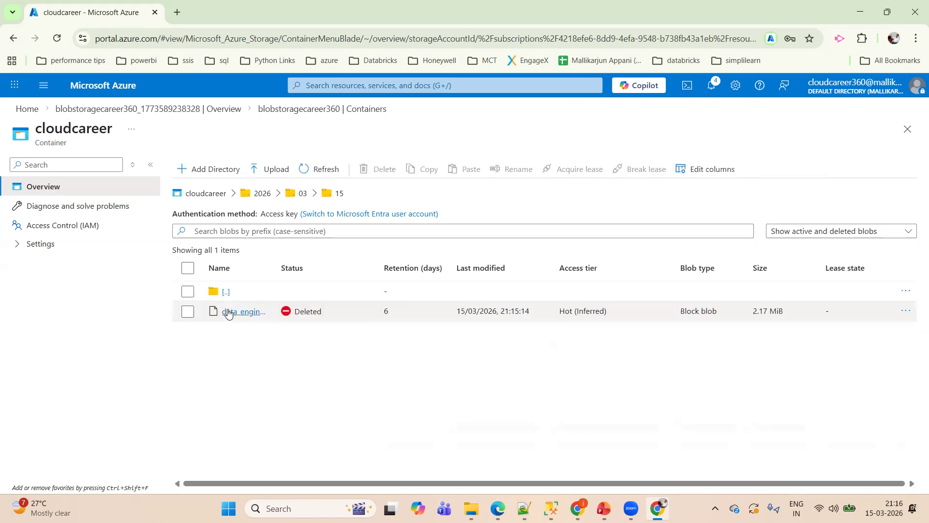
- Undelete the deleted data_engineering_marketing_presentation.pptx blob, show only active blobs, and return to the cloudcareer container root
right_click(343, 313)
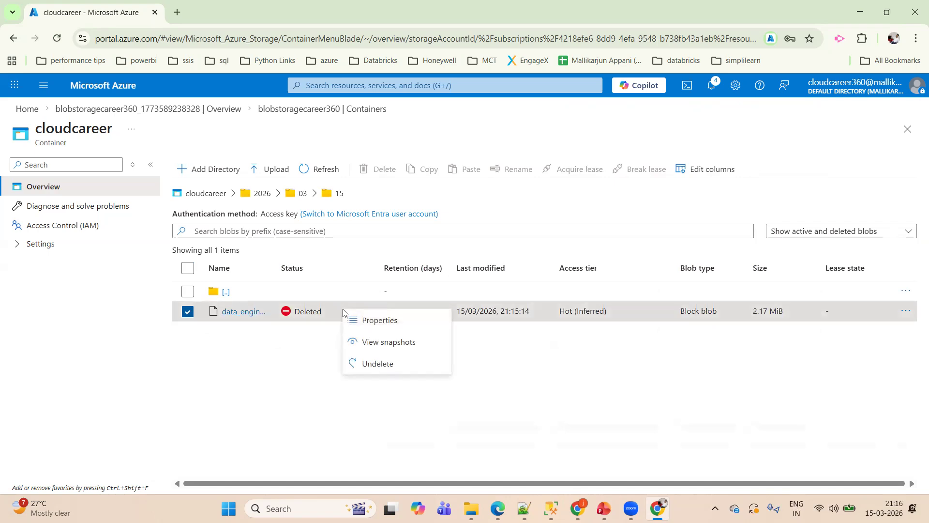
left_click(376, 364)
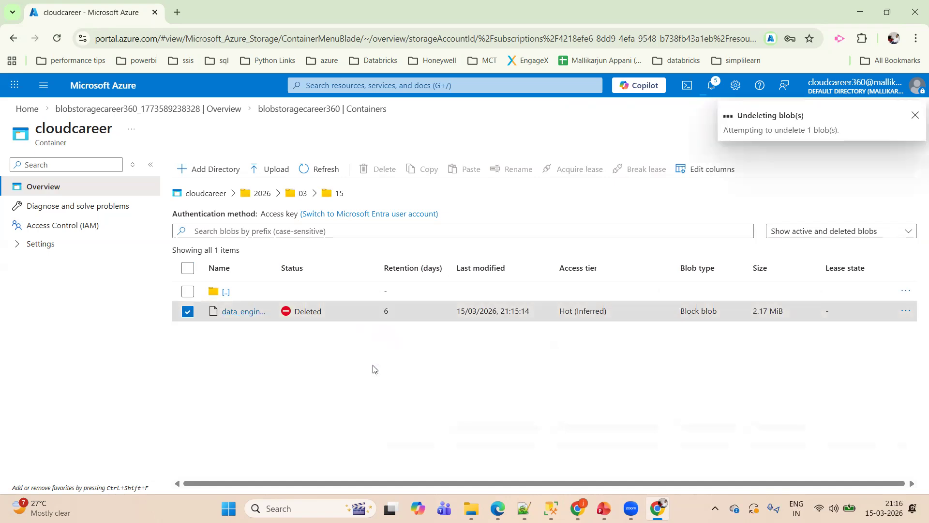
left_click(903, 232)
left_click(808, 250)
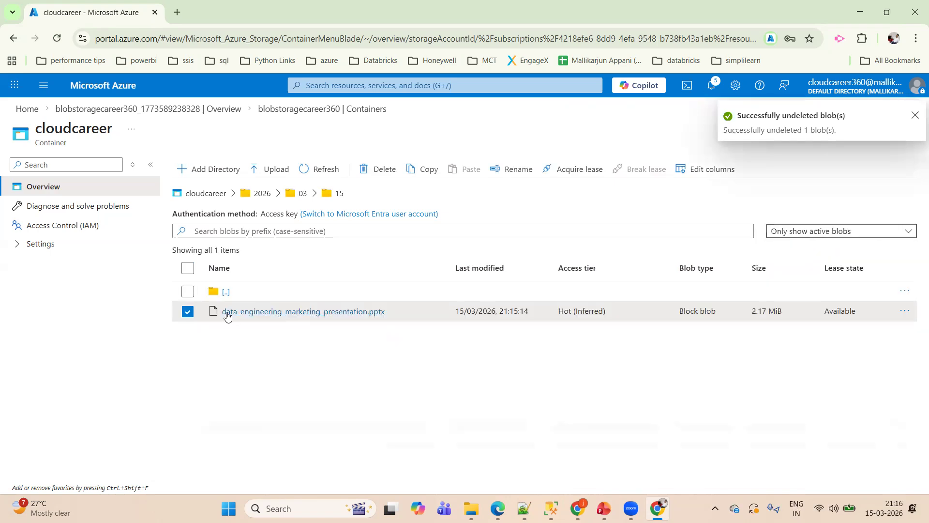
left_click(209, 196)
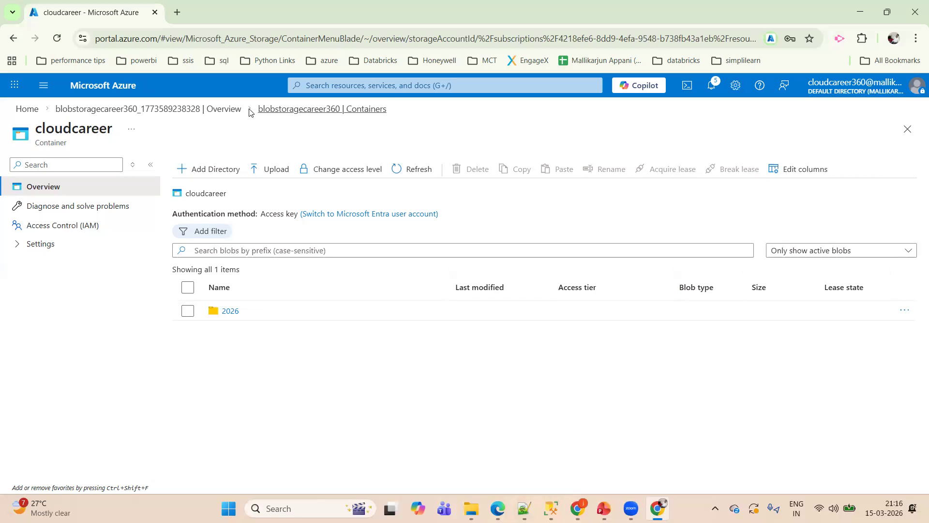
- Go back through the deployment overview to the blobstoragecareer360 resource and open its file shares
left_click(227, 109)
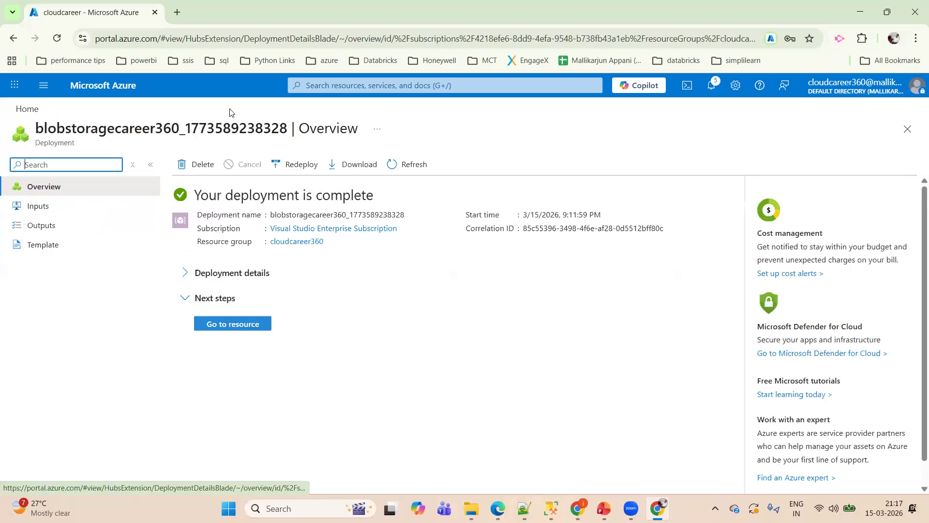
left_click(244, 325)
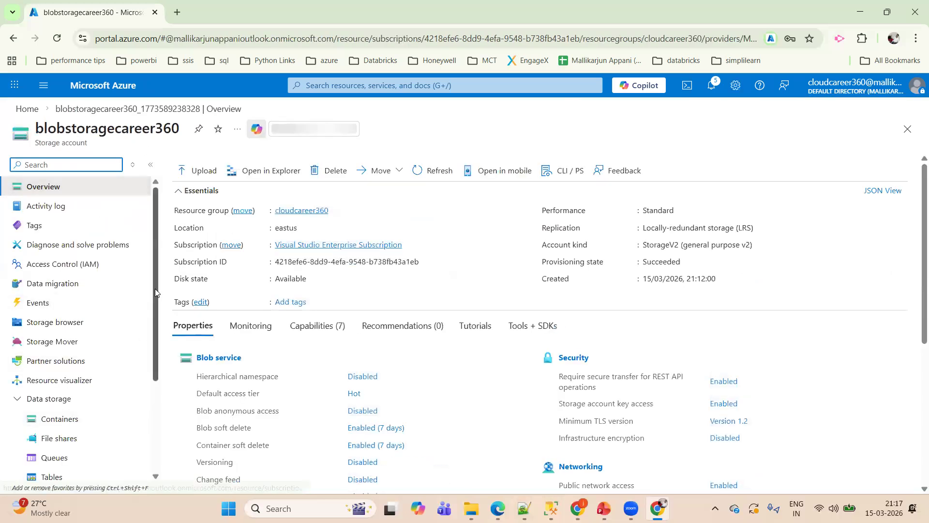
left_click_drag(155, 288, 155, 379)
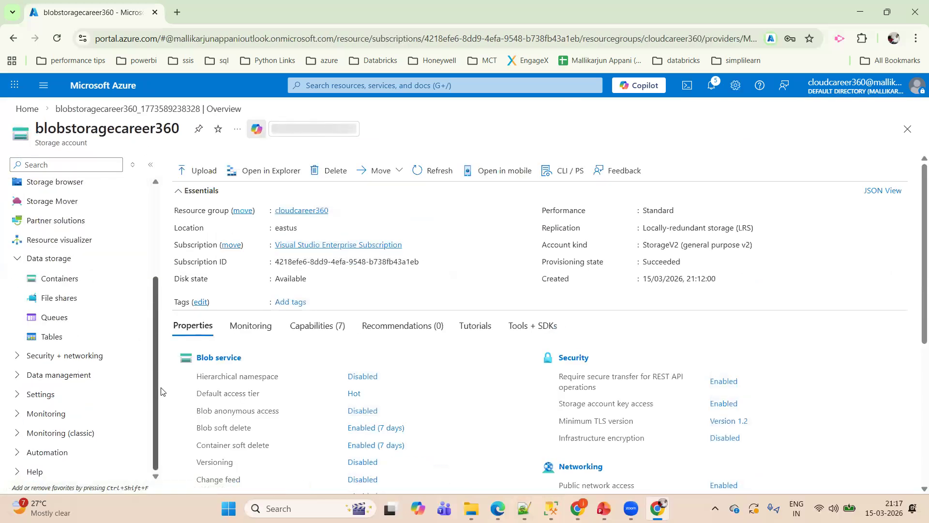
left_click(59, 299)
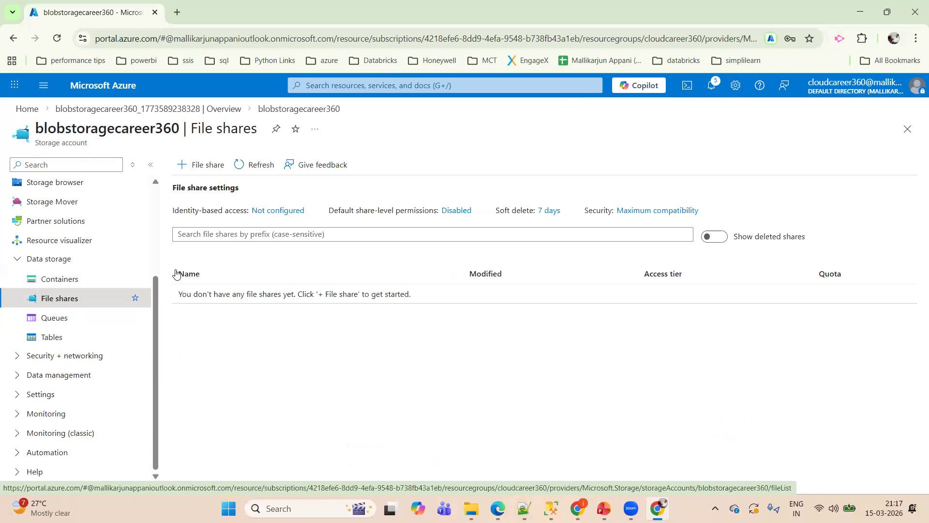
- Switch to Notepad++ and add the line "file shares is used for SSIS Packages" below the geo-zone notes
key("alt+Tab")
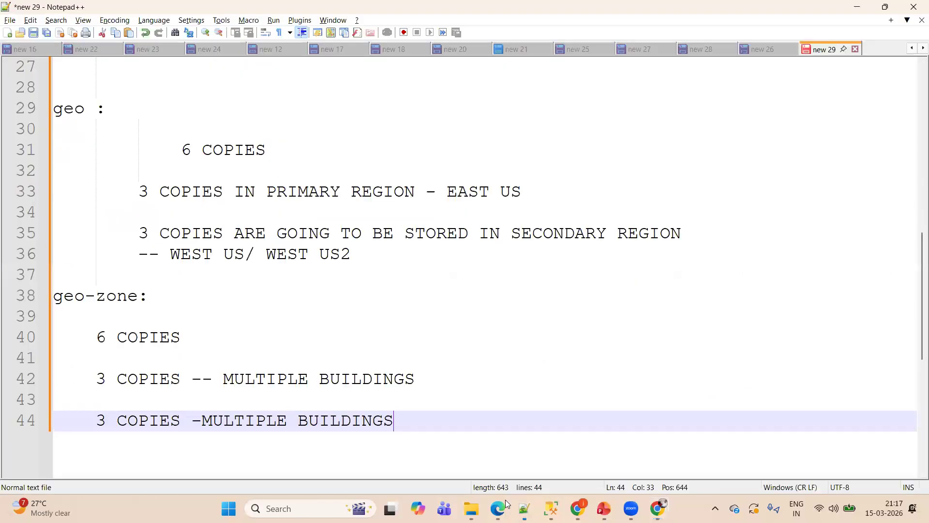
key("Return")
key("Return")
key("Return")
key("Return")
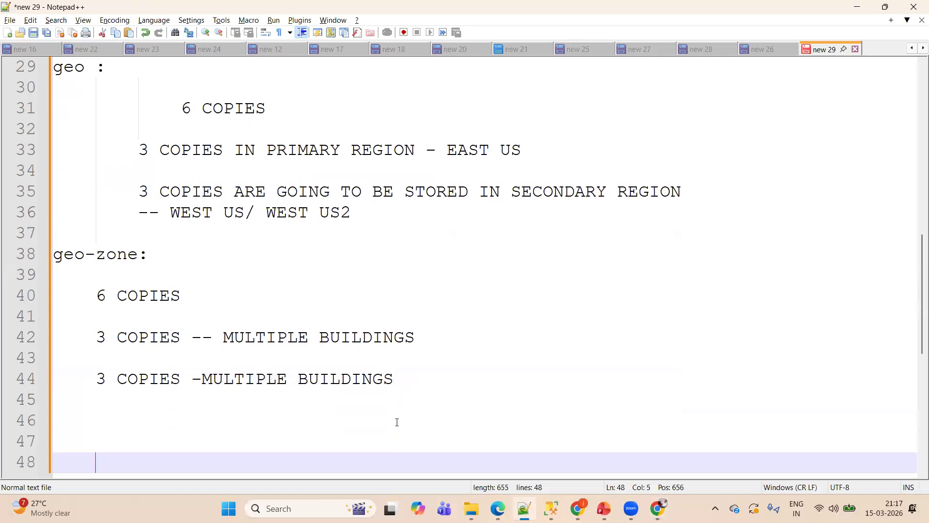
key("BackSpace")
key("BackSpace")
key("BackSpace")
type("file ")
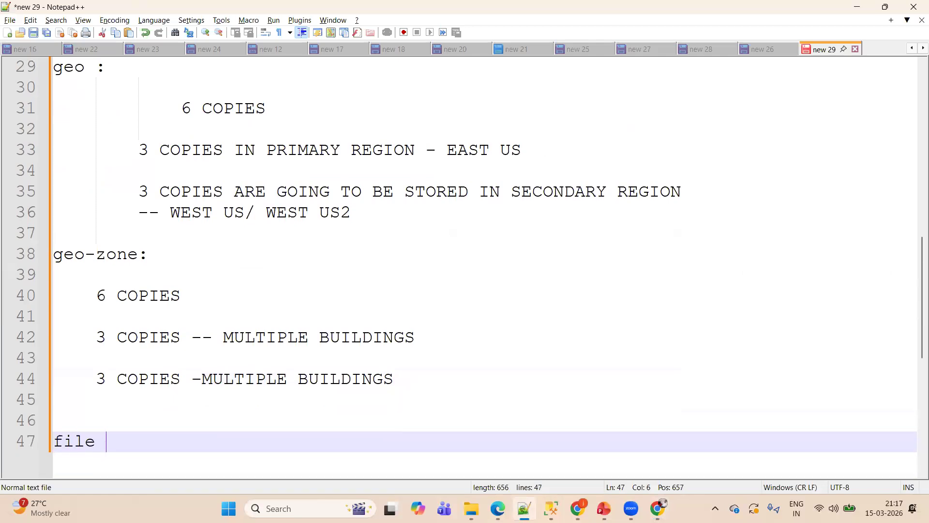
type("shares is use")
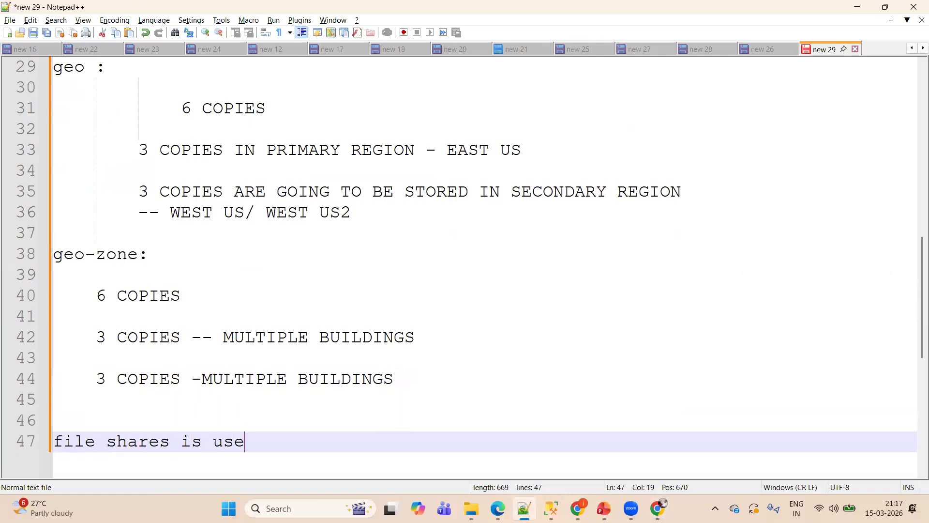
type("d for SSI")
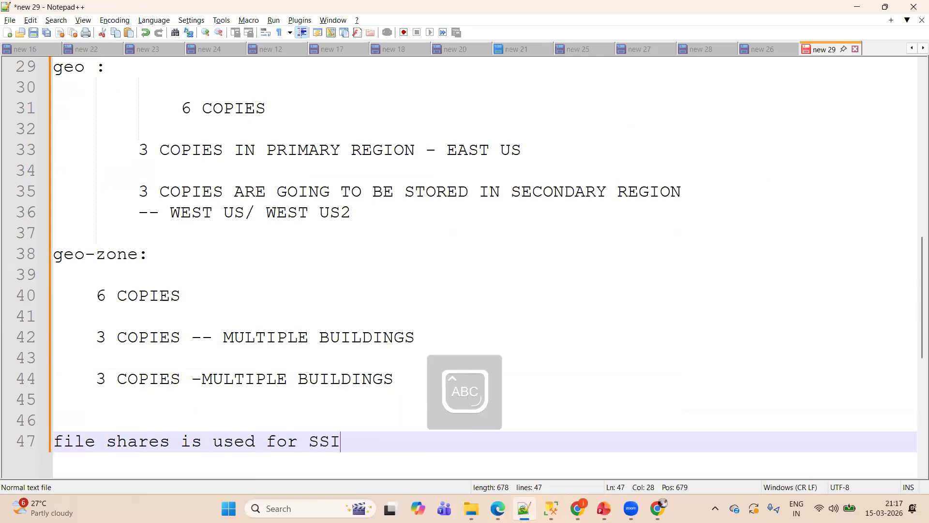
type("S Packages")
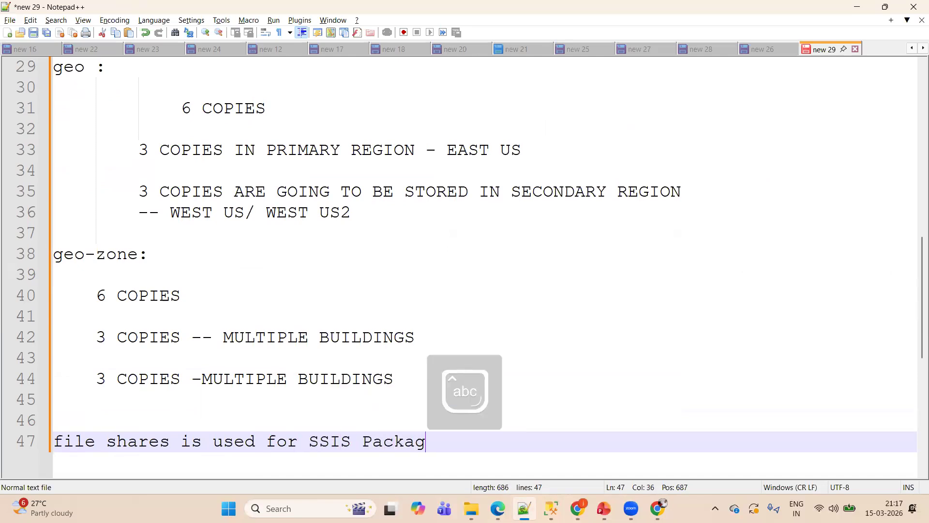
- Add the indented line "legacy ssis packges -- file shares" under the SSIS Packages note, leaving a blank line between
key("Return")
key("Return")
key("Tab")
type("on pr")
key("BackSpace")
key("BackSpace")
key("BackSpace")
key("BackSpace")
key("BackSpace")
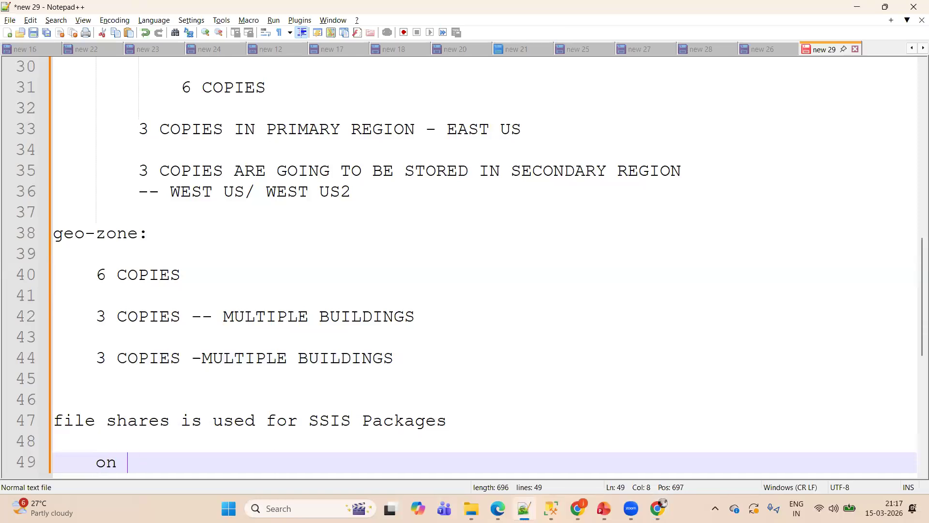
type("legacy ssis pa")
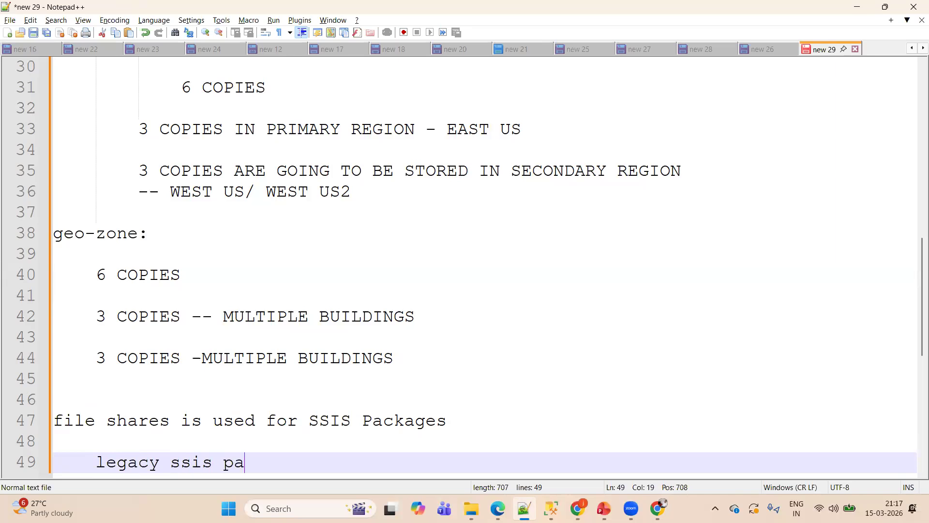
type("ckges -- file shares")
- Add the further indented line "lift- shift machanism" beneath the legacy ssis note
key("Return")
key("Return")
key("Tab")
key("Tab")
type("lift-")
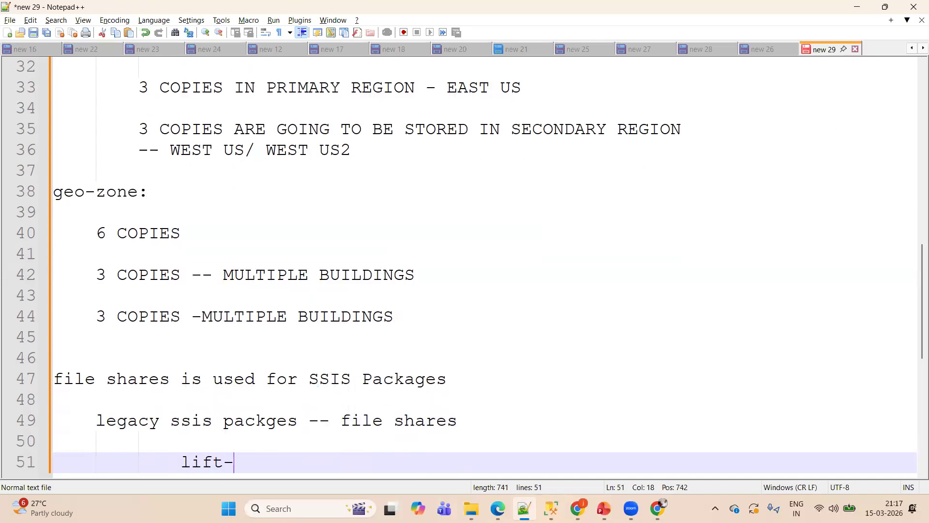
type(" shift machanism")
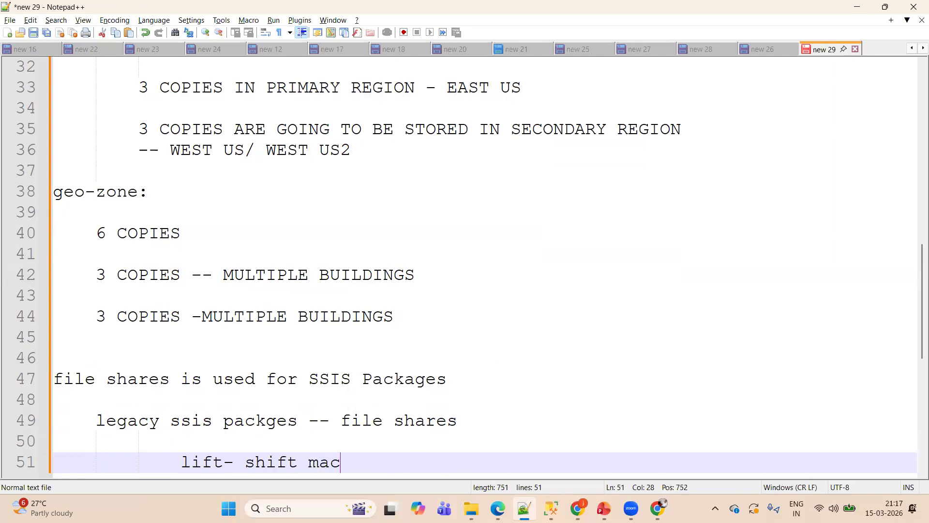
- Add blank lines below the lift-shift note and remove the indentation from the last line
key("Return")
key("Return")
key("Return")
key("BackSpace")
key("BackSpace")
key("BackSpace")
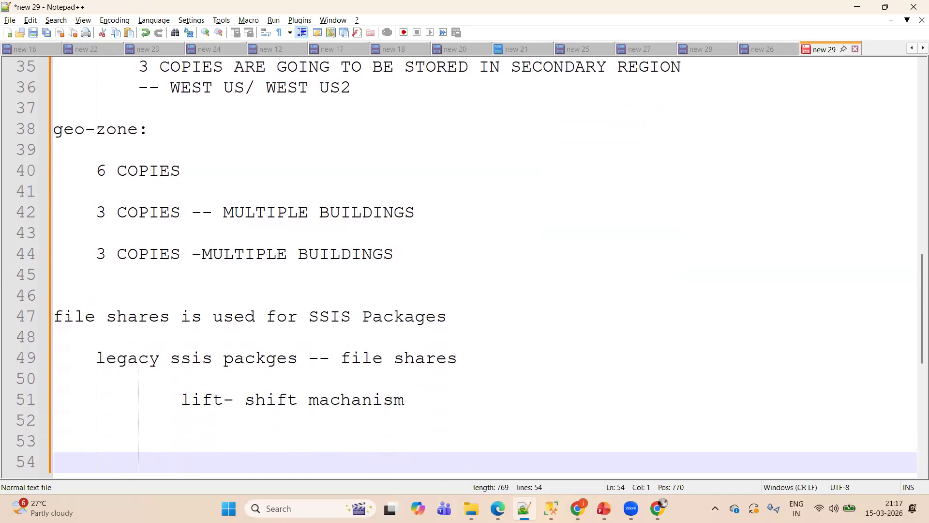
key("BackSpace")
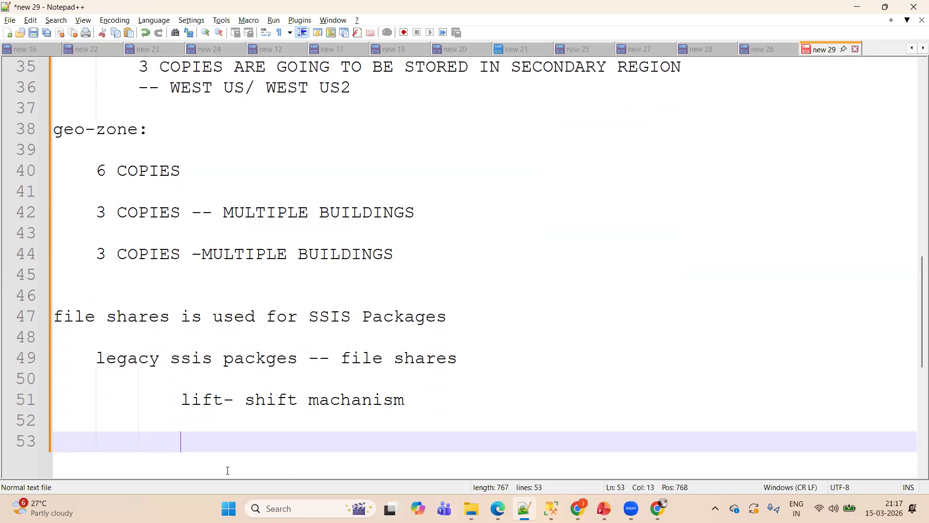
key("BackSpace")
key("BackSpace")
key("BackSpace")
key("Return")
key("Return")
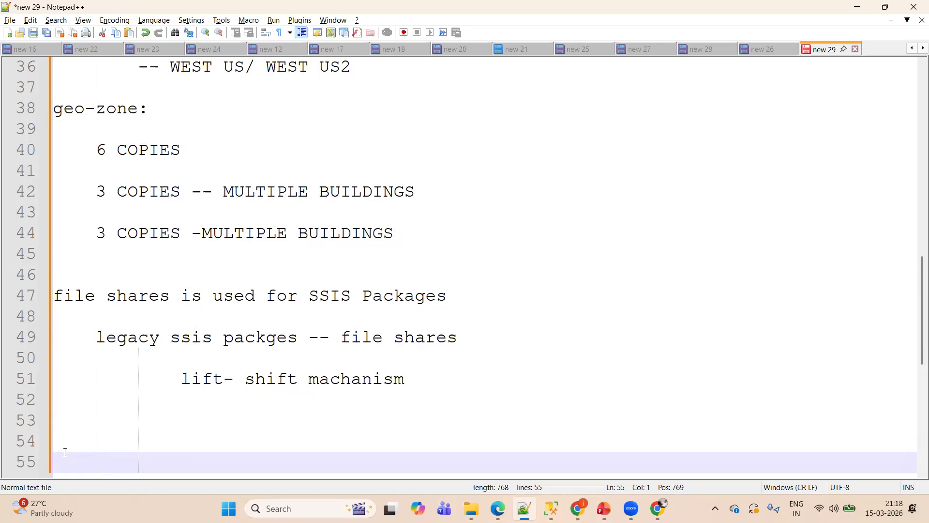
- Switch back to the Azure portal in Chrome and view the storage account's Queues and Tables pages
key("alt+Tab")
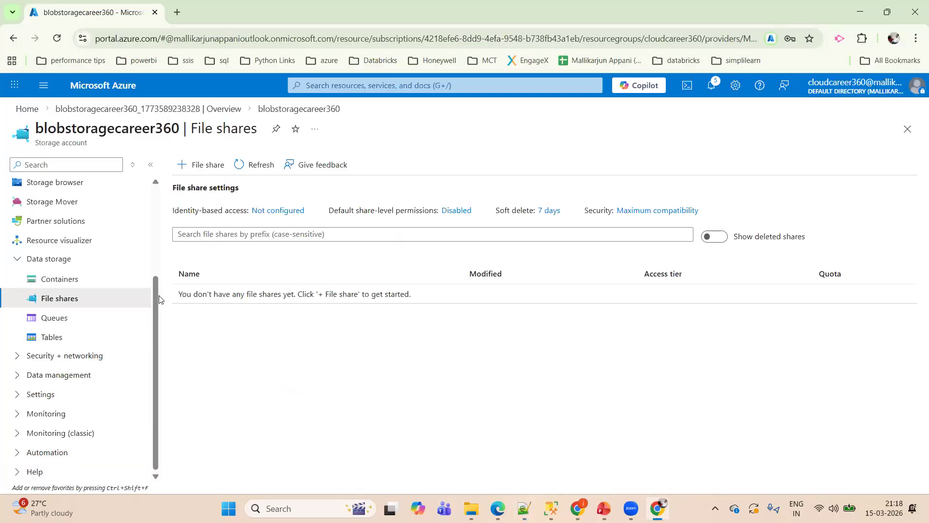
scroll(158, 290, "up", 3)
scroll(156, 310, "down", 3)
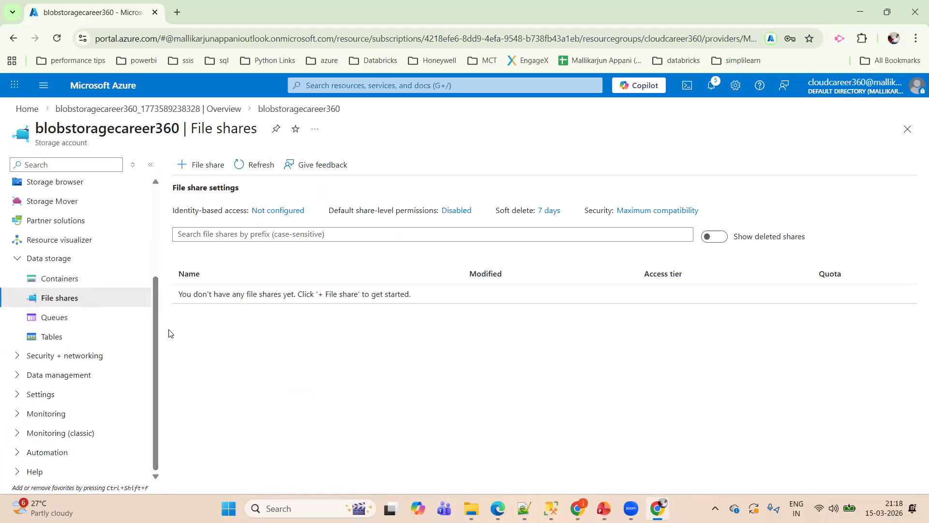
left_click(68, 325)
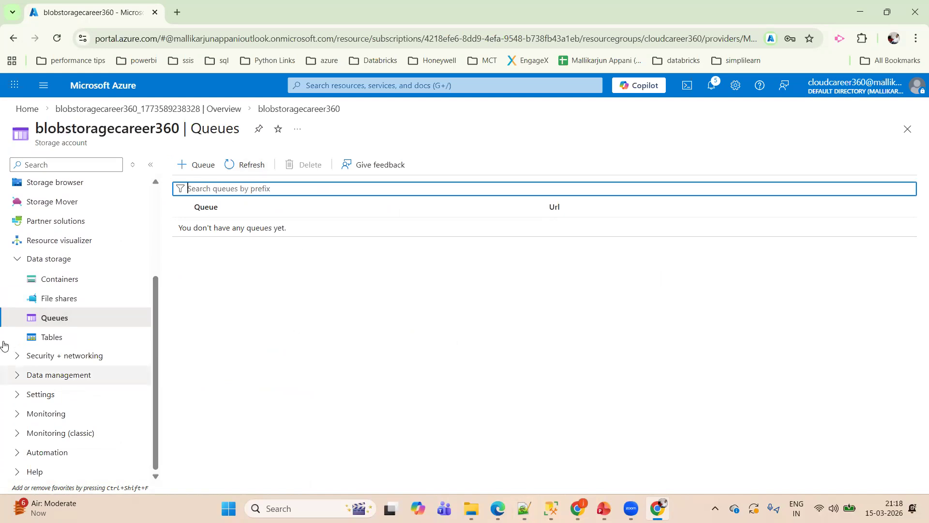
left_click(71, 338)
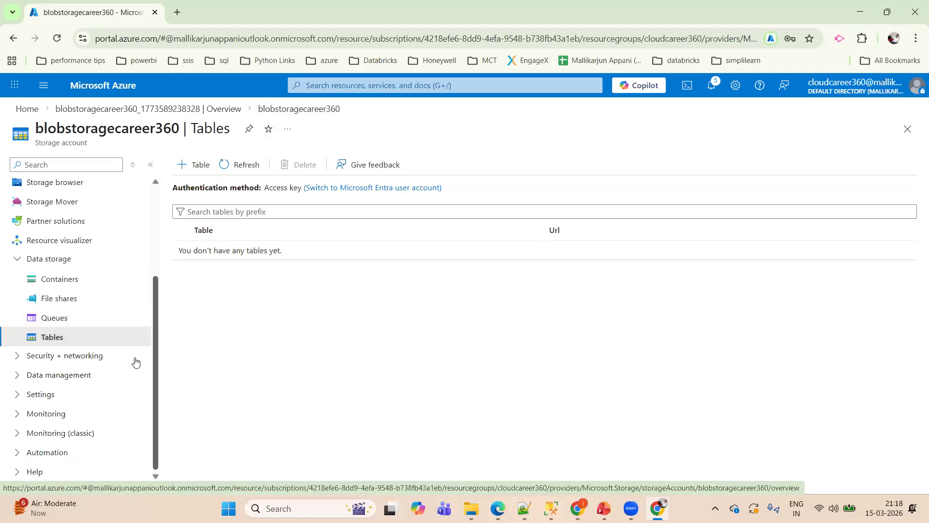
- Collapse the Data storage group, return to the storage account overview, and leave the Security + networking group collapsed
left_click(16, 261)
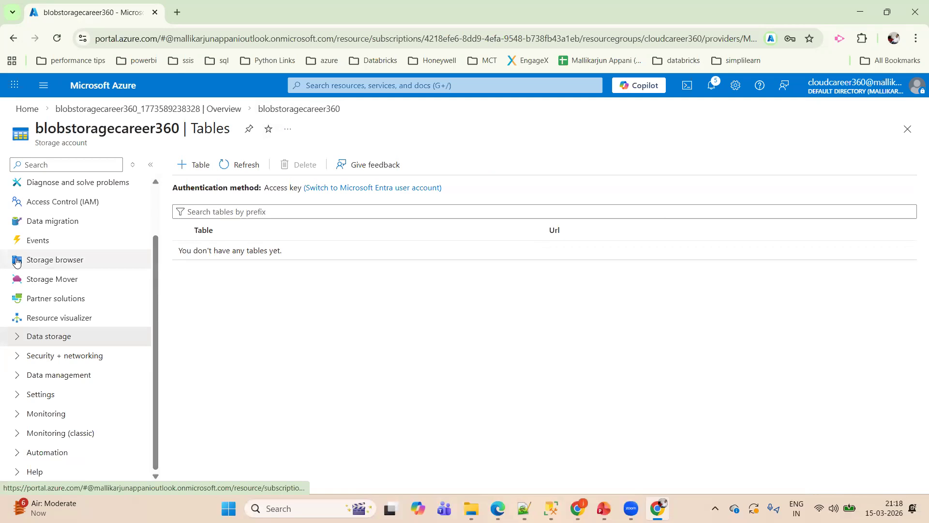
left_click(15, 357)
left_click_drag(155, 232, 163, 186)
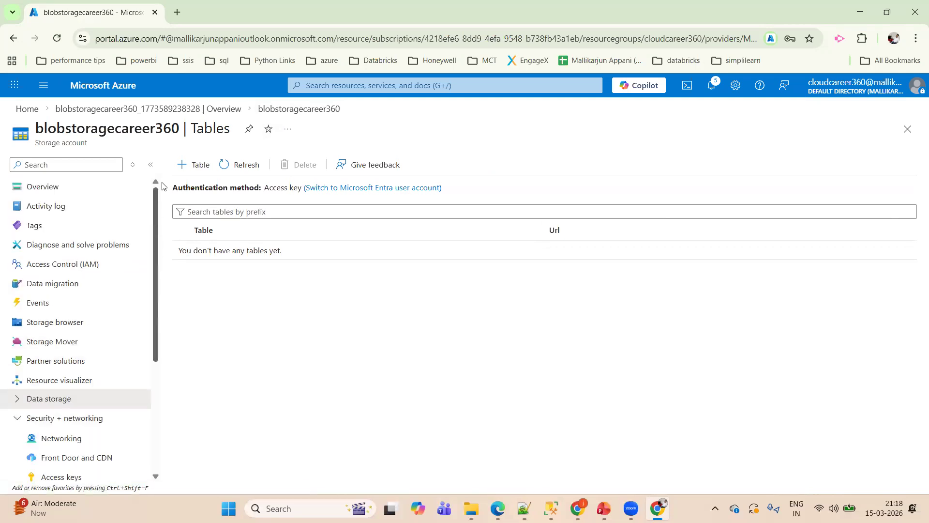
left_click(61, 185)
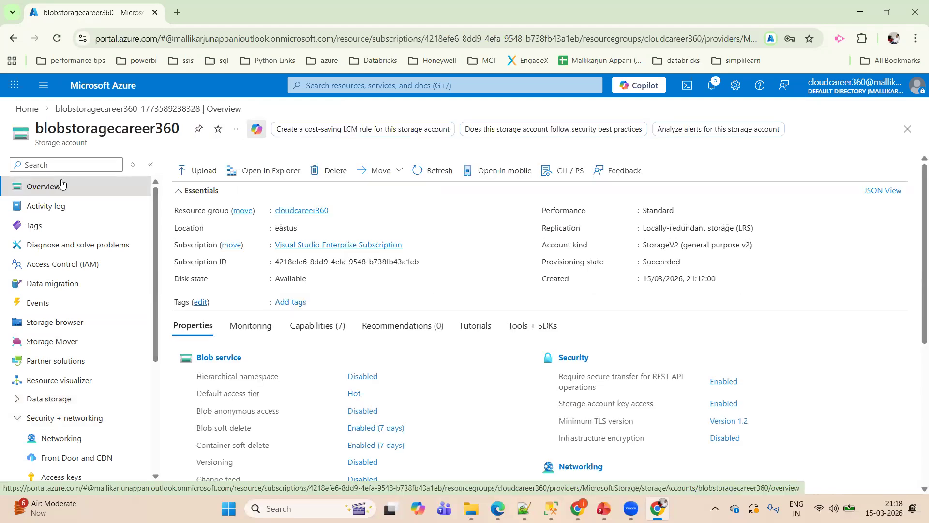
left_click(22, 417)
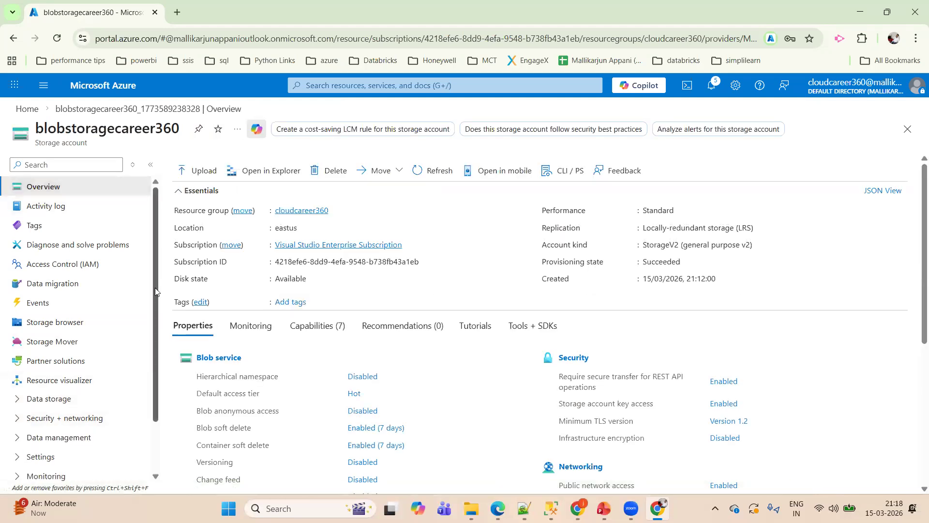
- Expand the Security + networking group and view the shared access signature and access keys pages
left_click_drag(155, 288, 154, 374)
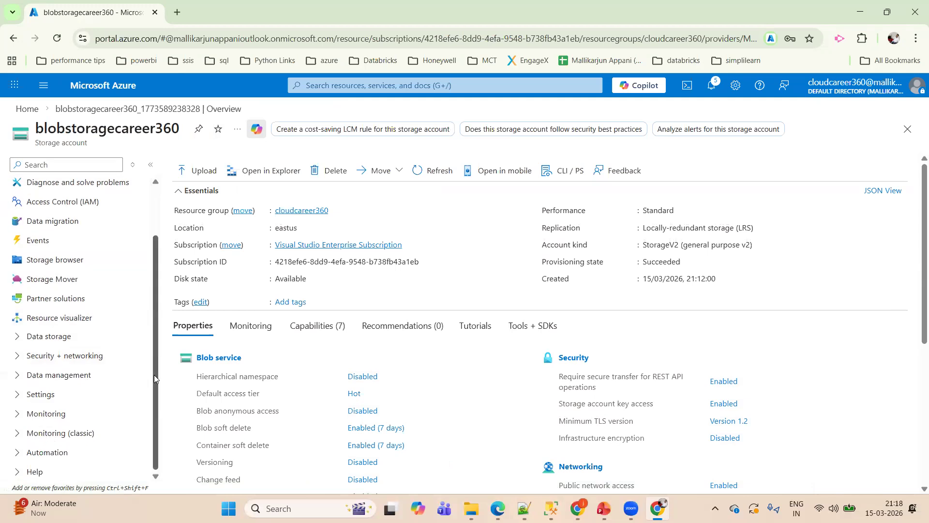
left_click(15, 362)
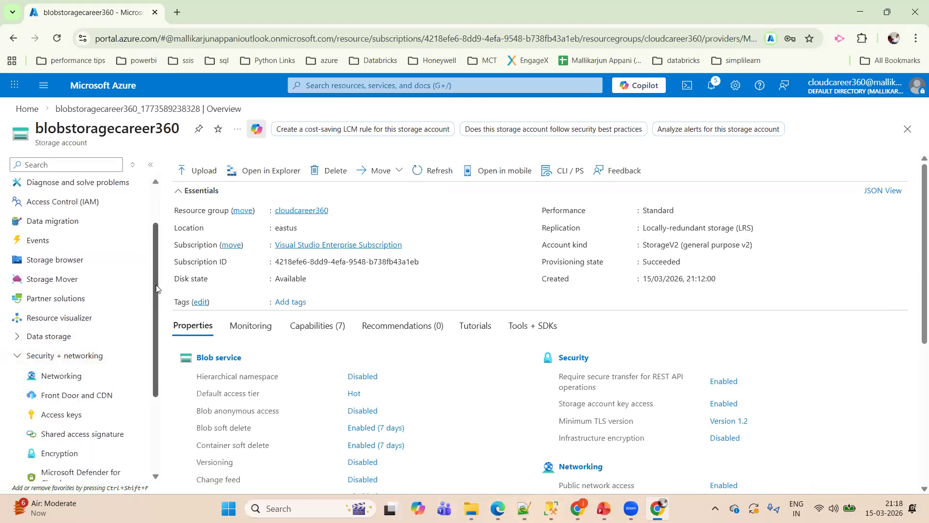
left_click_drag(156, 289, 160, 356)
left_click(82, 294)
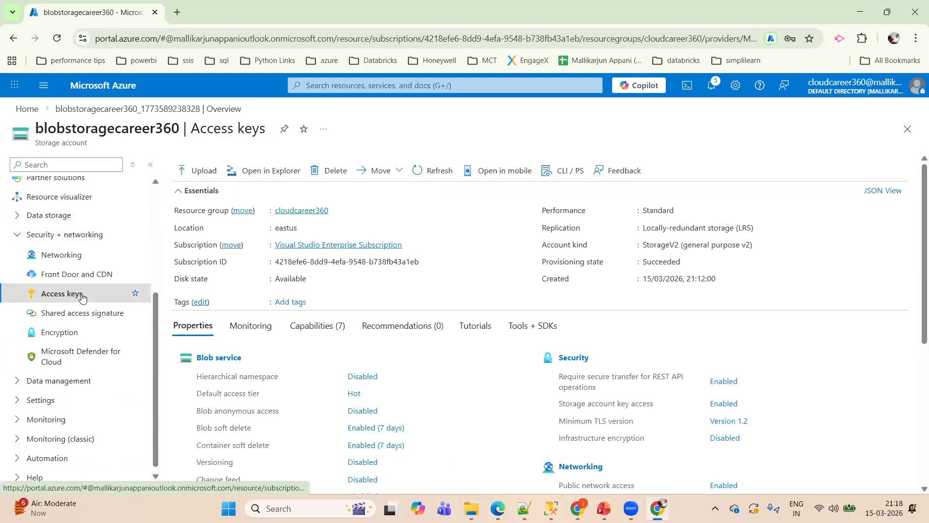
left_click(87, 314)
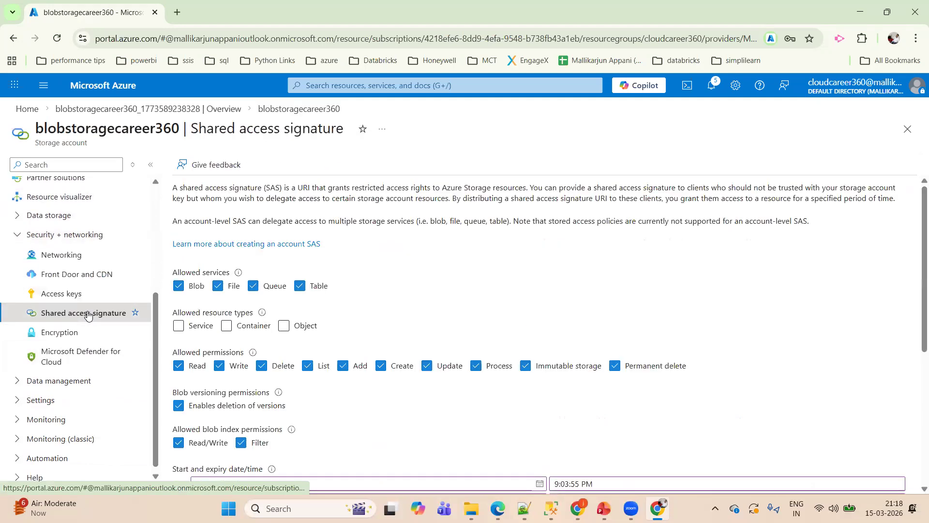
left_click(76, 295)
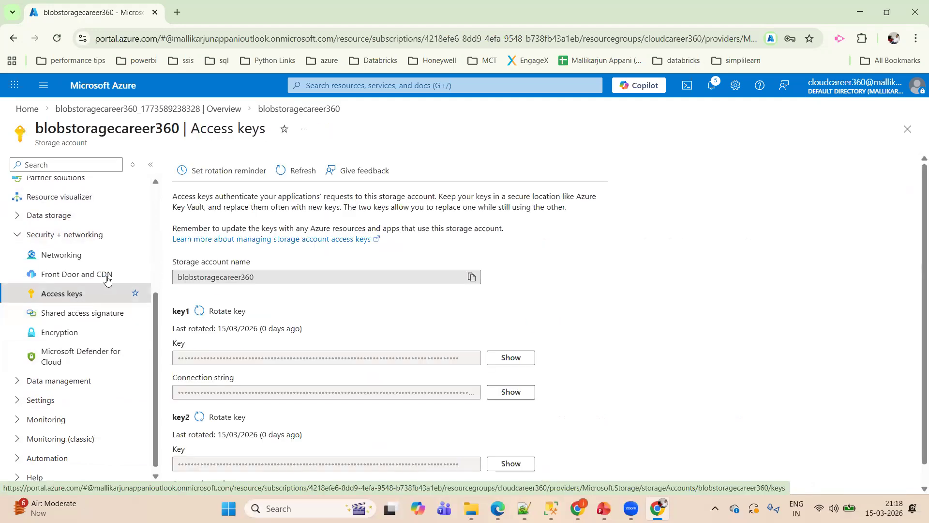
left_click_drag(153, 311, 151, 211)
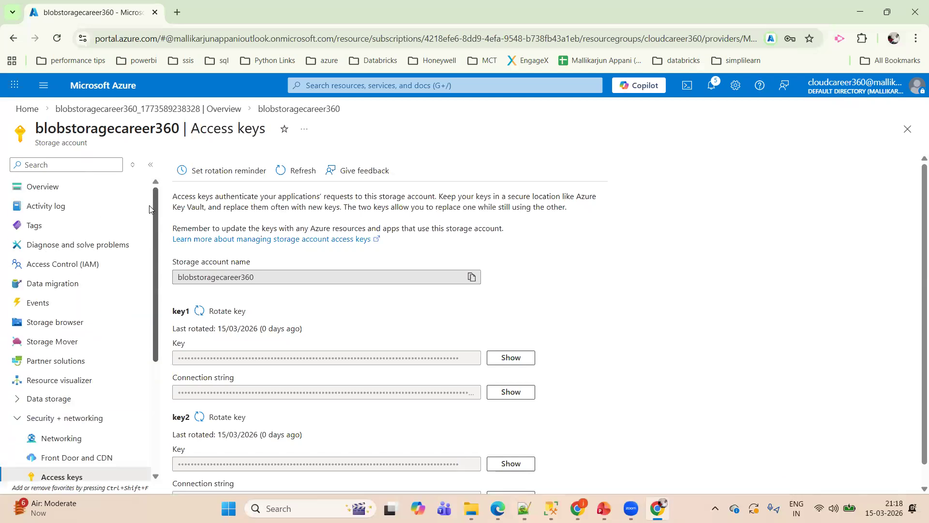
- Expand the Data storage group, view the containers, and open folder 2026/03/15 inside the cloudcareer container
left_click(13, 408)
left_click_drag(155, 211, 160, 303)
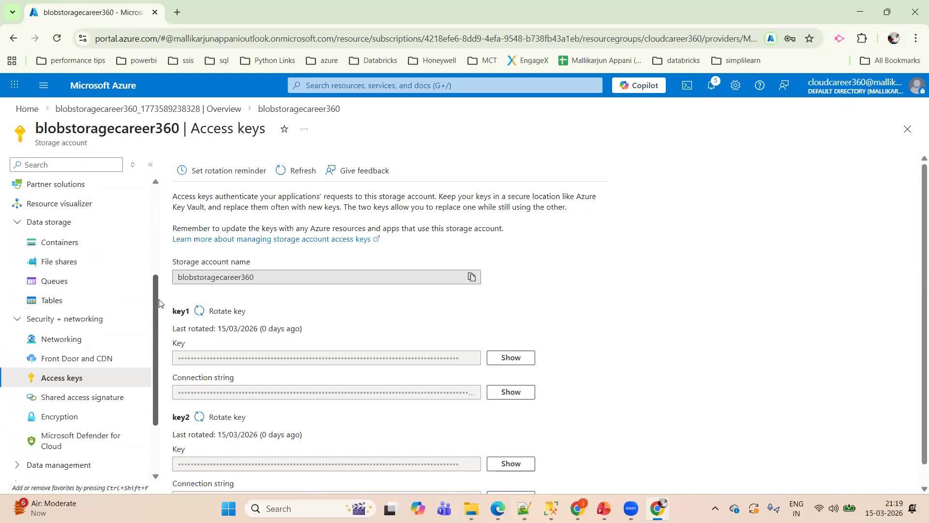
left_click(62, 243)
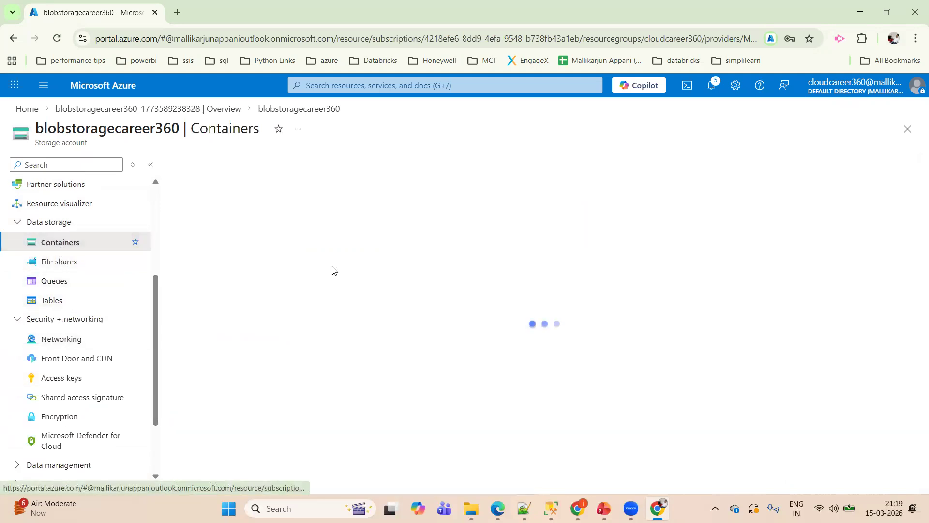
left_click(246, 272)
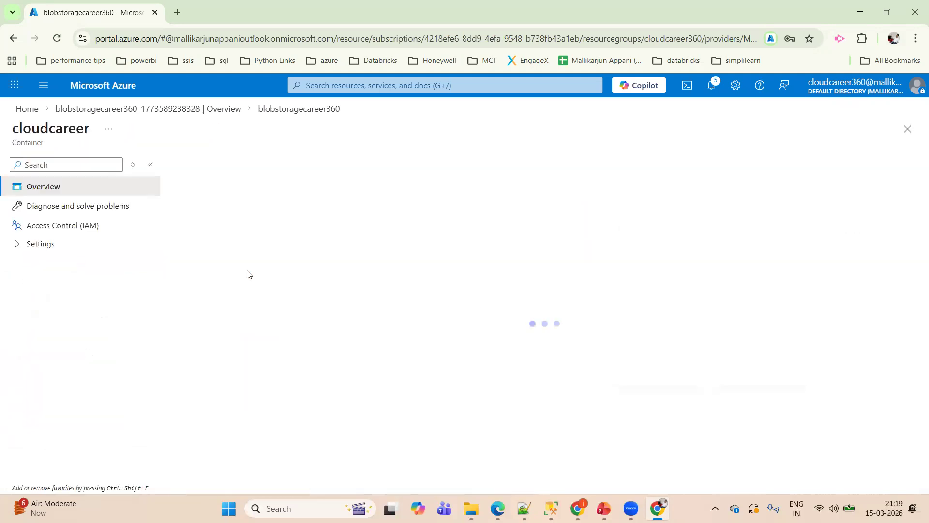
left_click(230, 319)
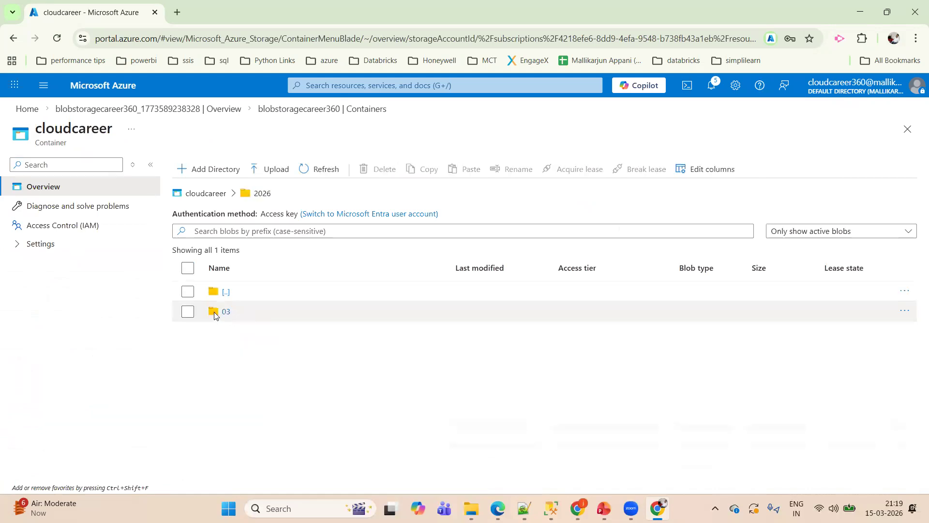
left_click(223, 312)
left_click(225, 312)
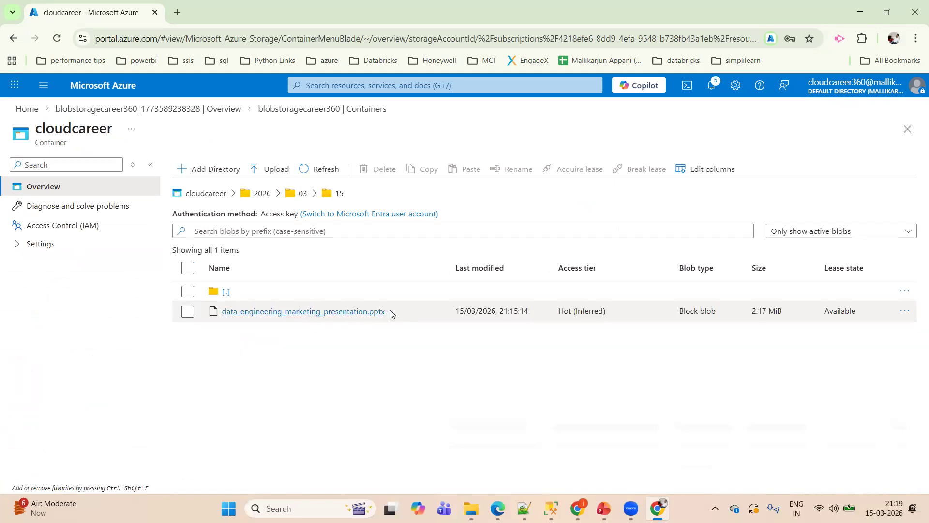
- Acquire a lease on data_engineering_marketing_presentation.pptx and dismiss the lease status
right_click(395, 310)
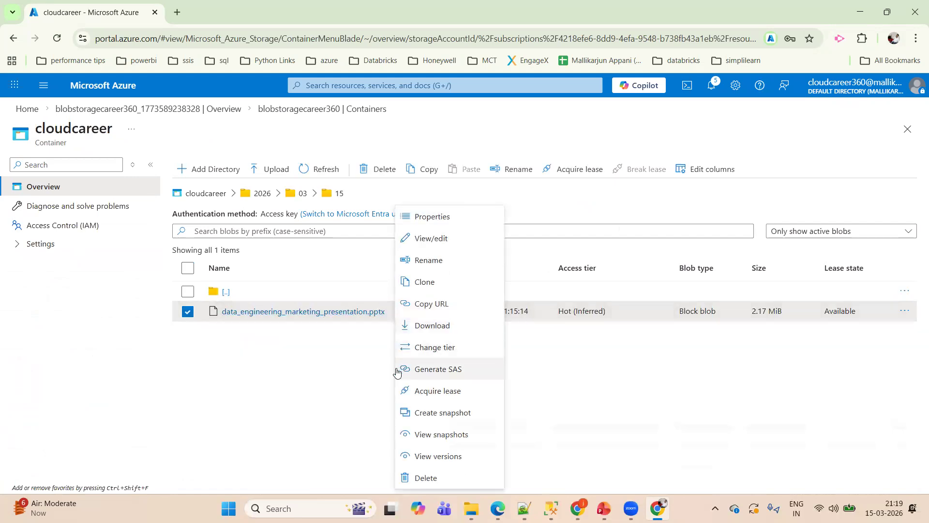
left_click(437, 387)
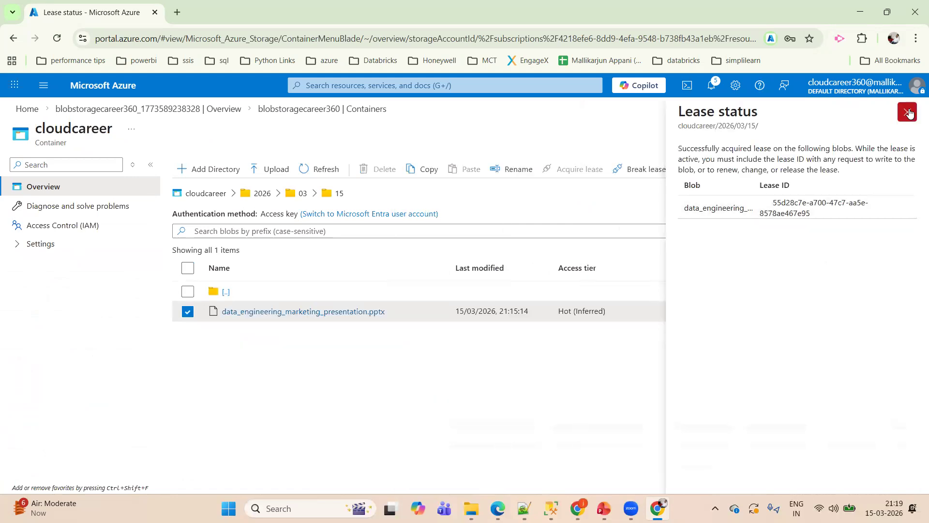
left_click(907, 111)
- Review the permission and time zone options, and generate the presentation file's SAS token and URL with Key 1, Read permission and HTTPS only
right_click(413, 311)
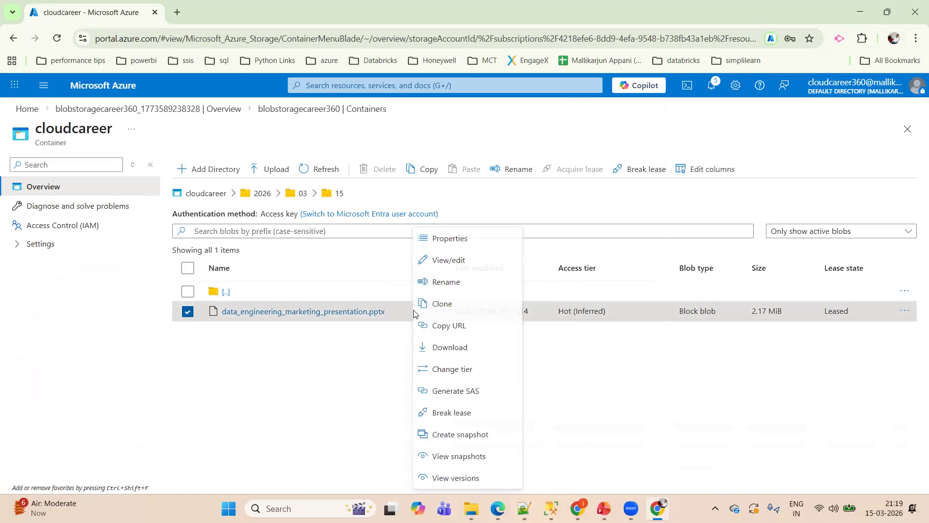
left_click(450, 392)
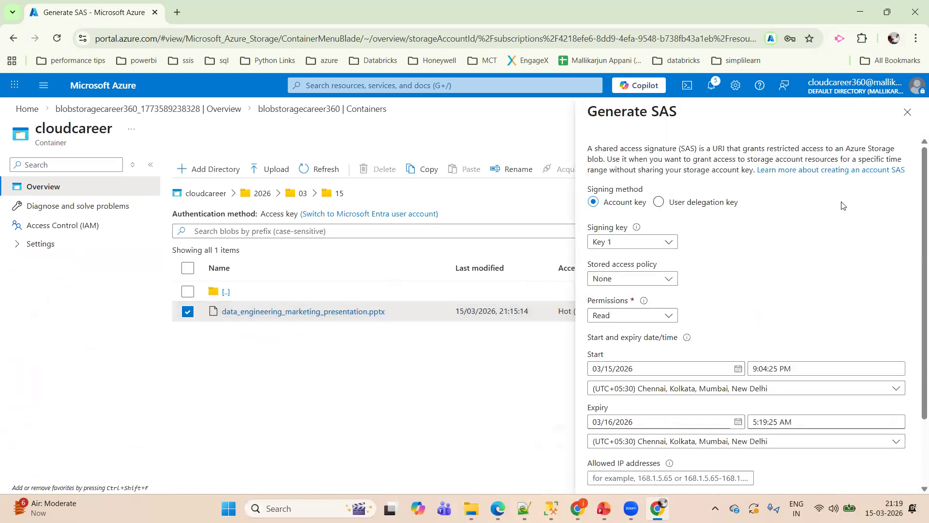
scroll(916, 289, "down", 2)
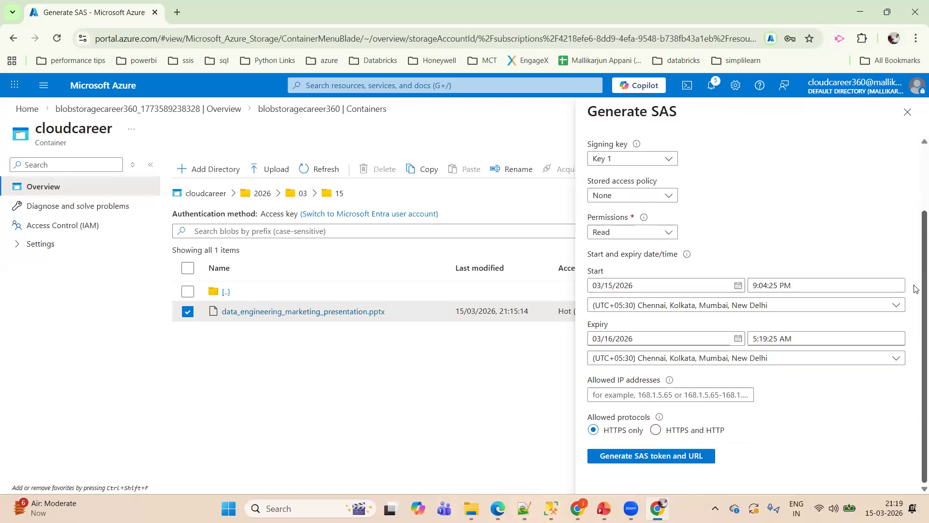
left_click(669, 232)
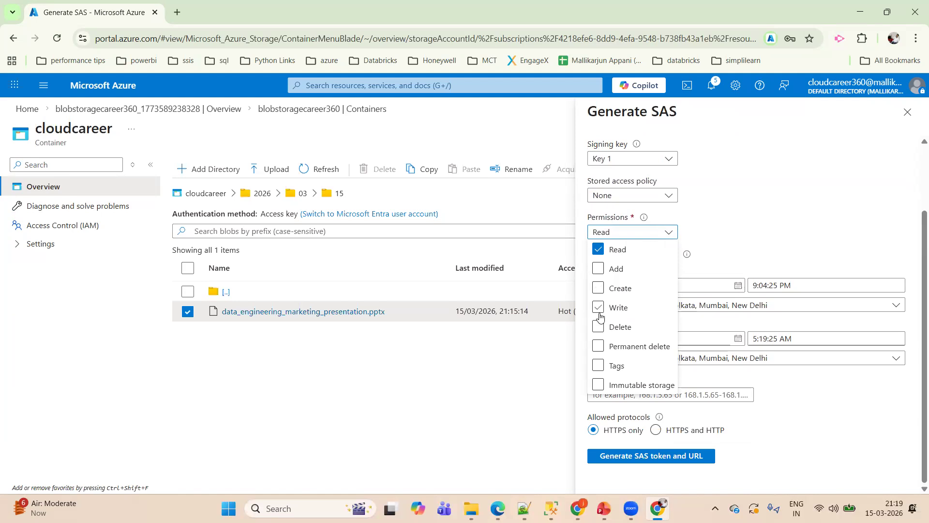
left_click(799, 243)
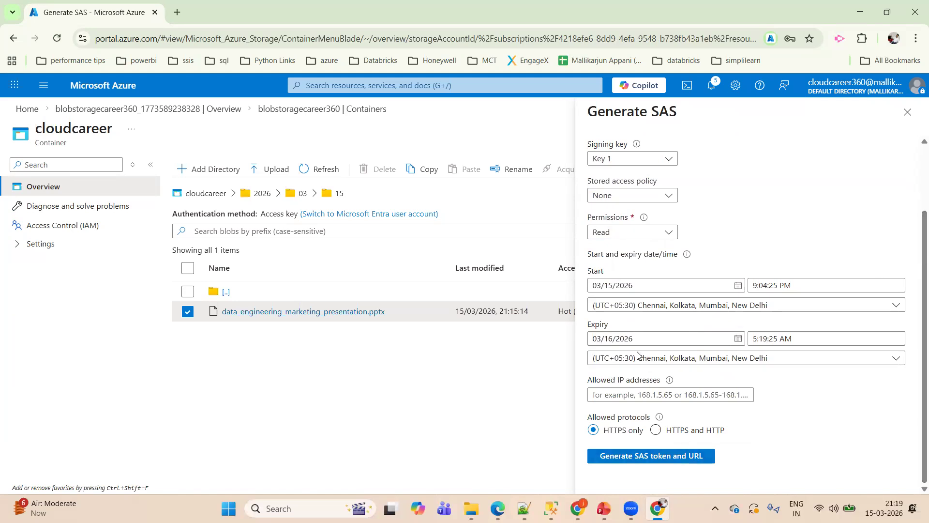
left_click(719, 367)
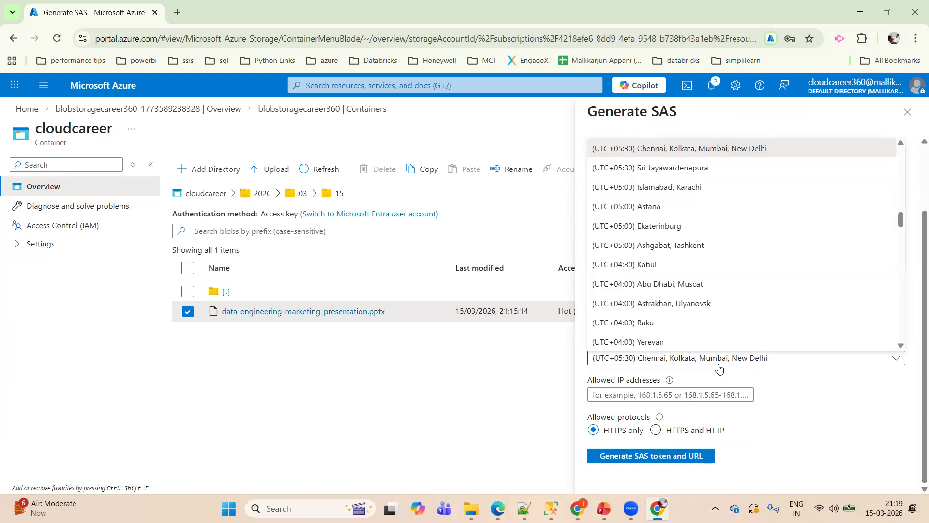
left_click(812, 384)
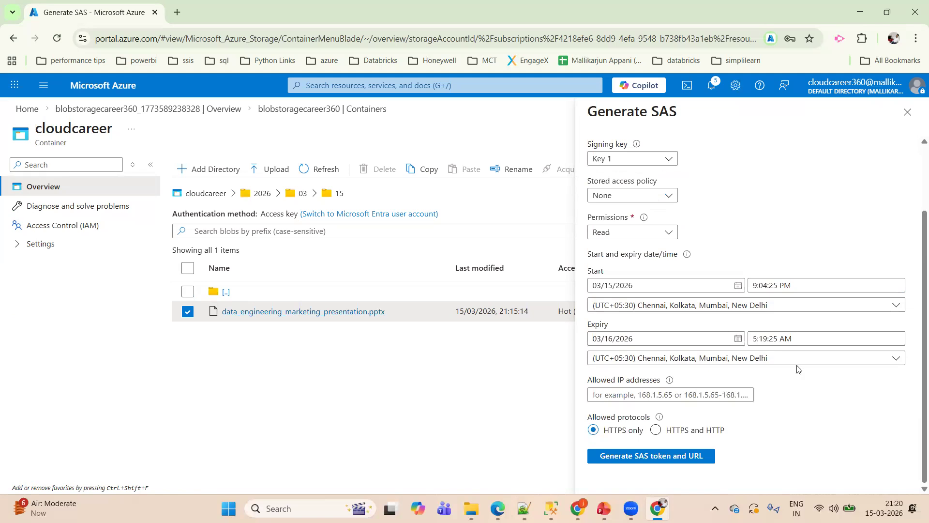
left_click(648, 463)
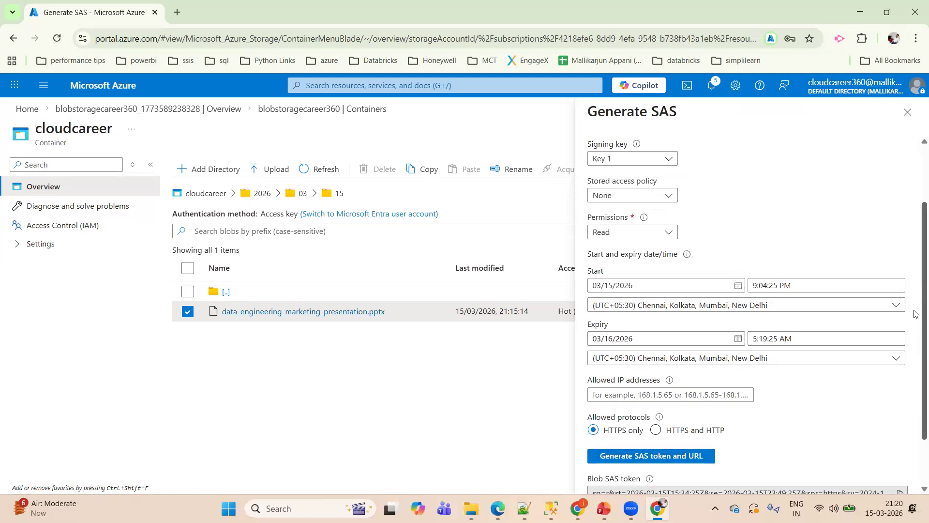
scroll(914, 320, "down", 2)
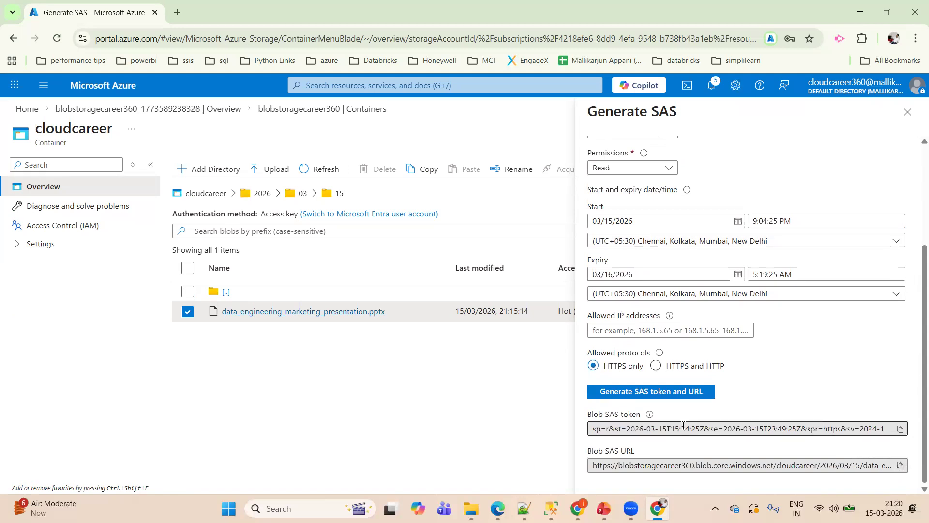
left_click(908, 112)
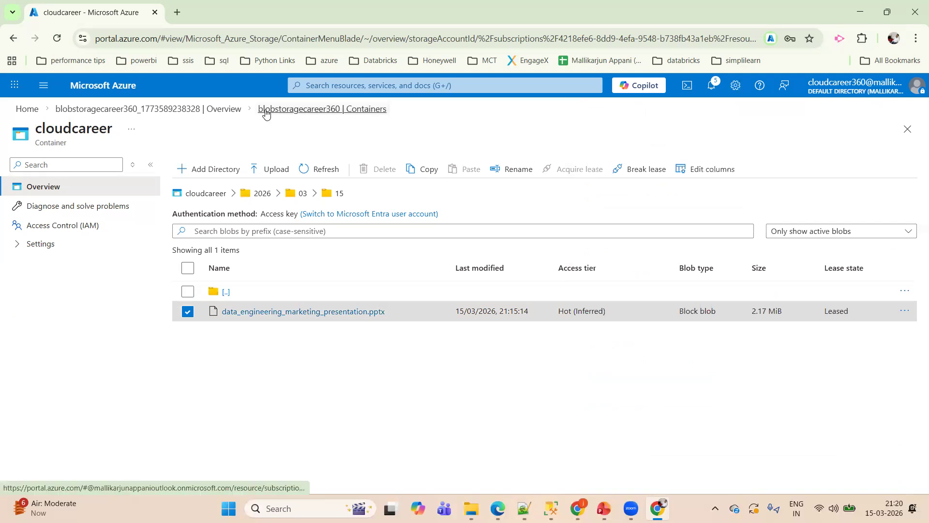
- Return to the storage account, open its access keys page and reveal the key1 value
left_click(349, 111)
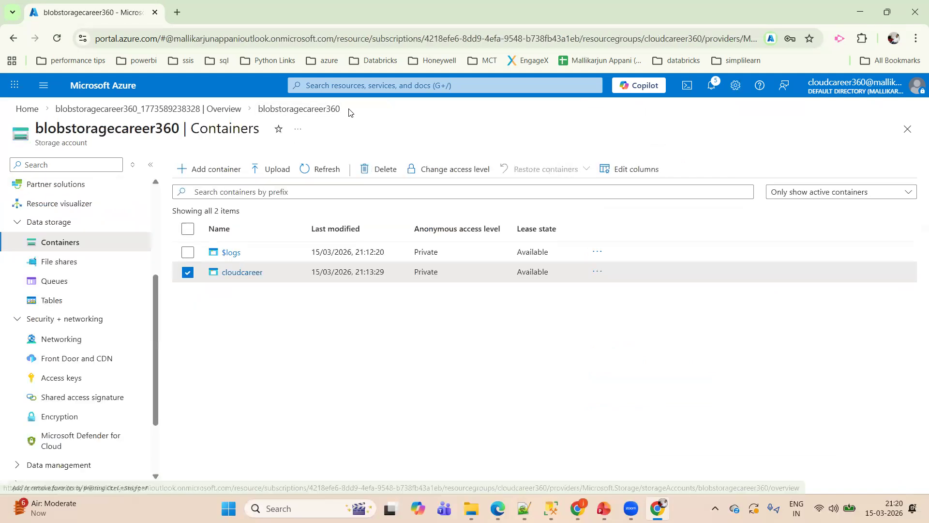
left_click(87, 385)
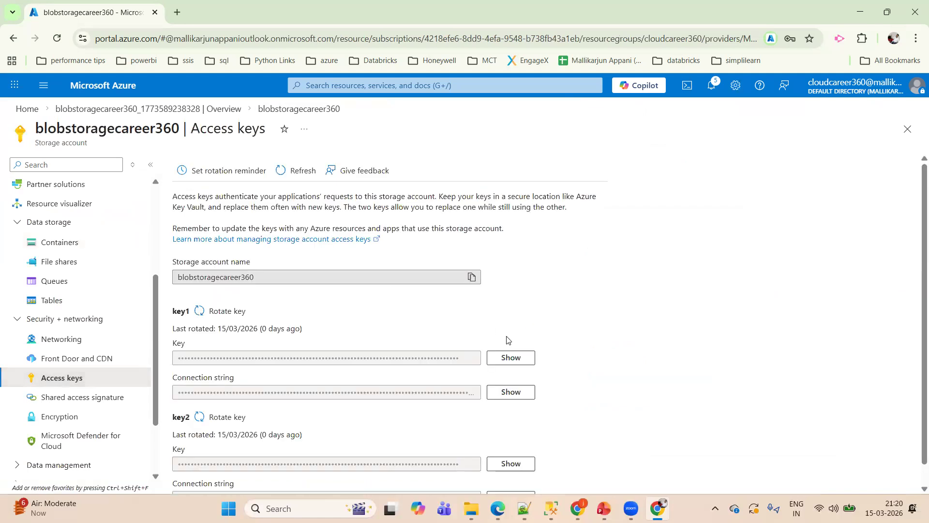
left_click(503, 361)
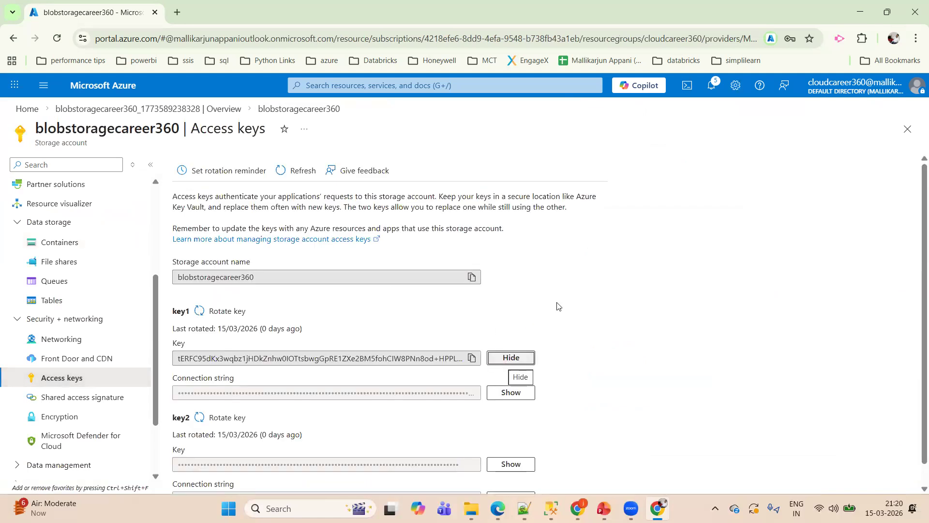
scroll(915, 232, "down", 1)
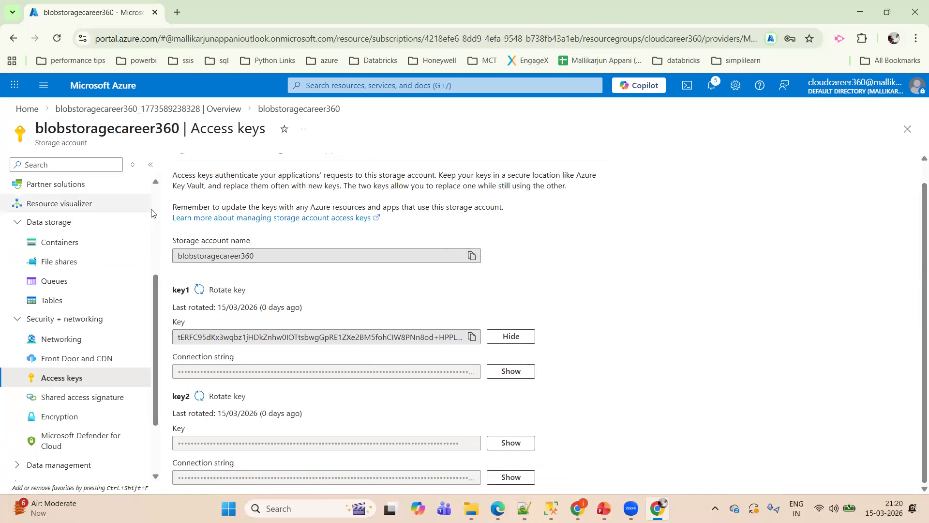
- Go through the overview to Access Control (IAM), start a new role assignment and search the job function roles for "blob"
scroll(154, 209, "up", 4)
left_click(63, 193)
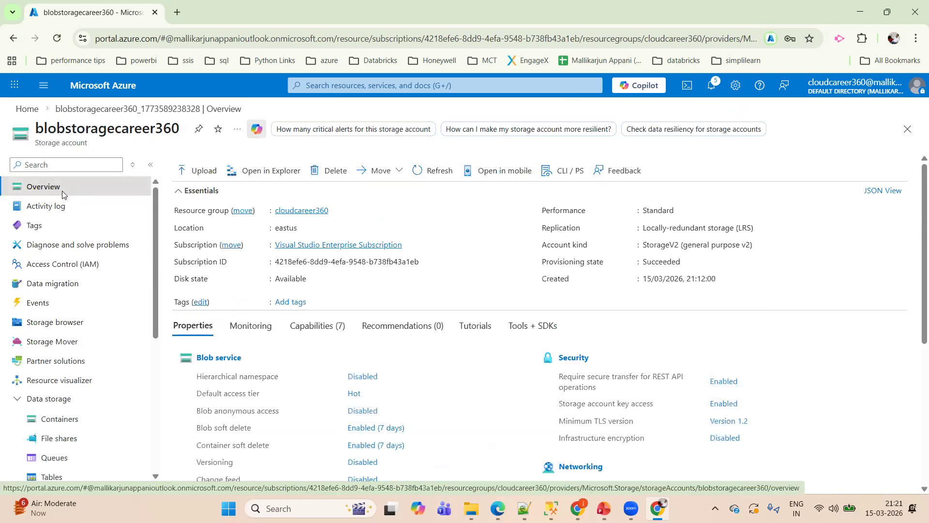
left_click(70, 263)
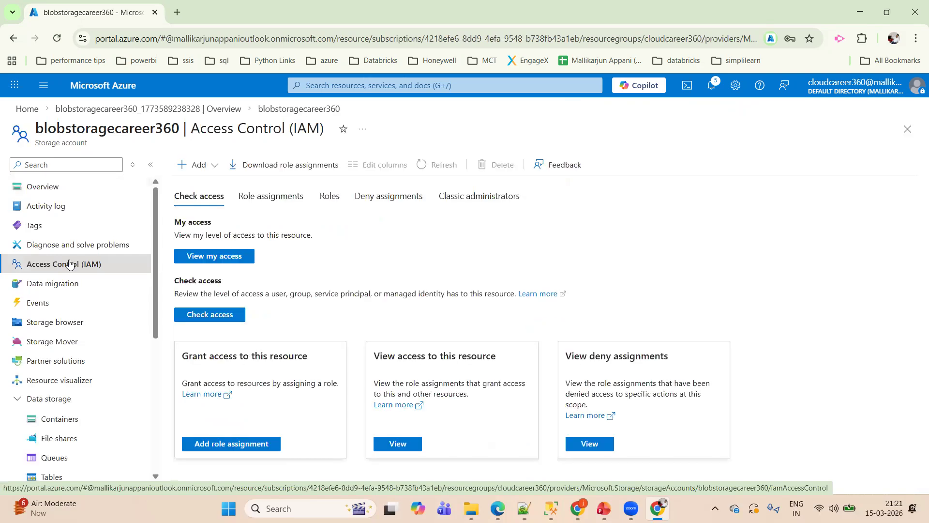
left_click(189, 166)
left_click(203, 189)
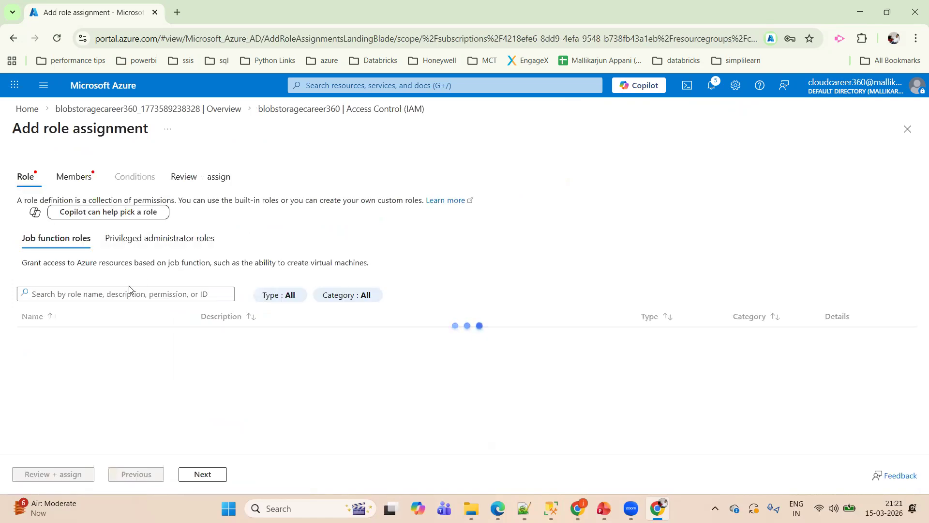
left_click(128, 290)
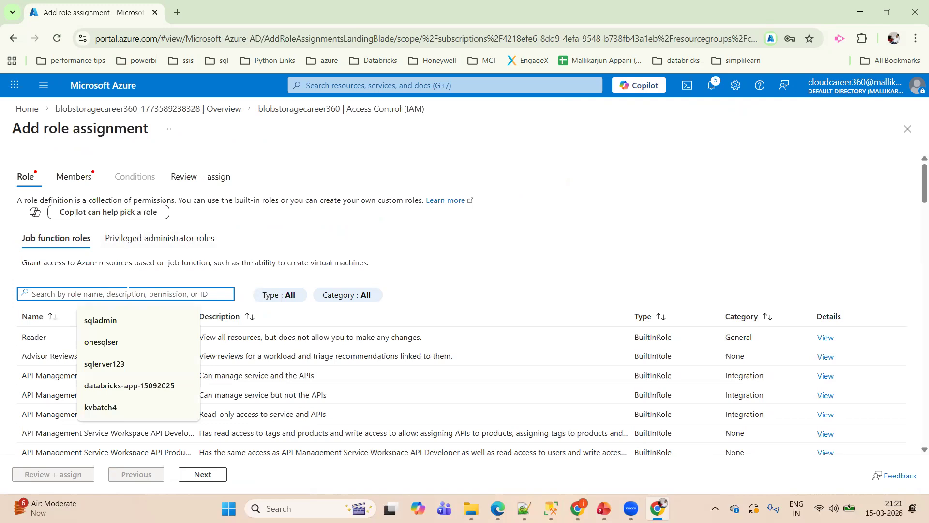
type("blob")
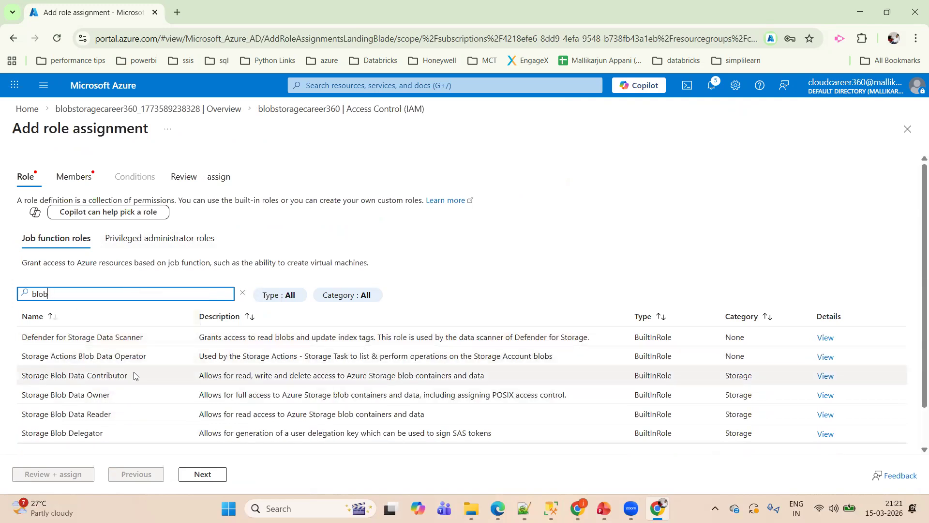
- Examine the Storage Blob Data Contributor, Storage Blob Data Reader and Storage Blob Delegator roles
left_click(147, 370)
left_click_drag(146, 371, 21, 372)
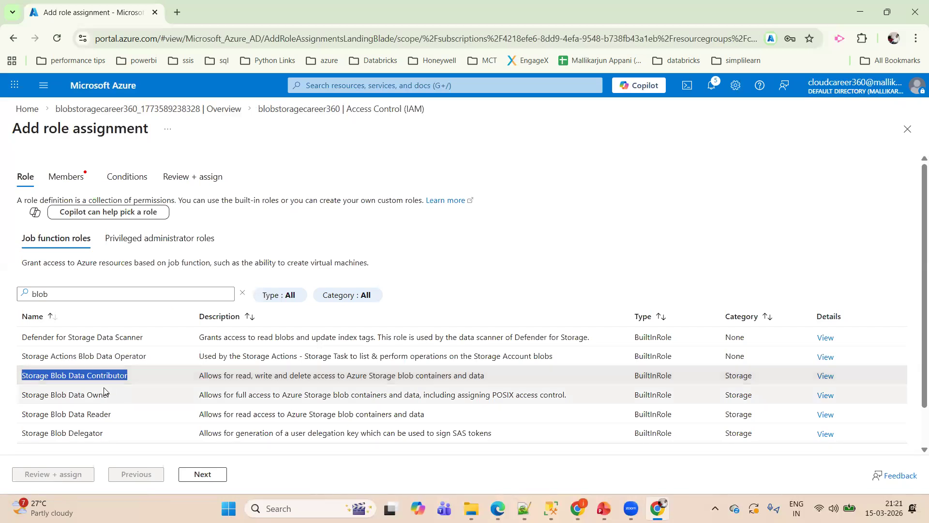
left_click_drag(133, 376, 24, 377)
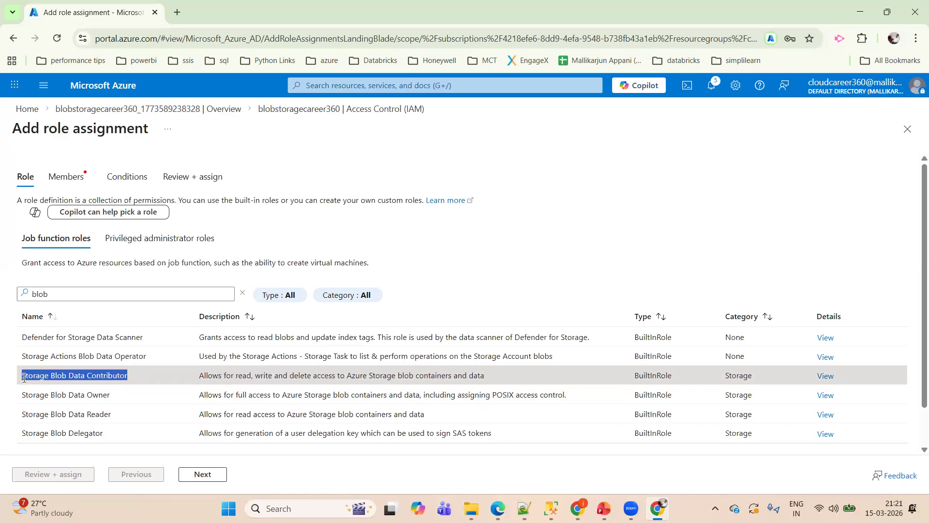
left_click_drag(127, 422, 19, 417)
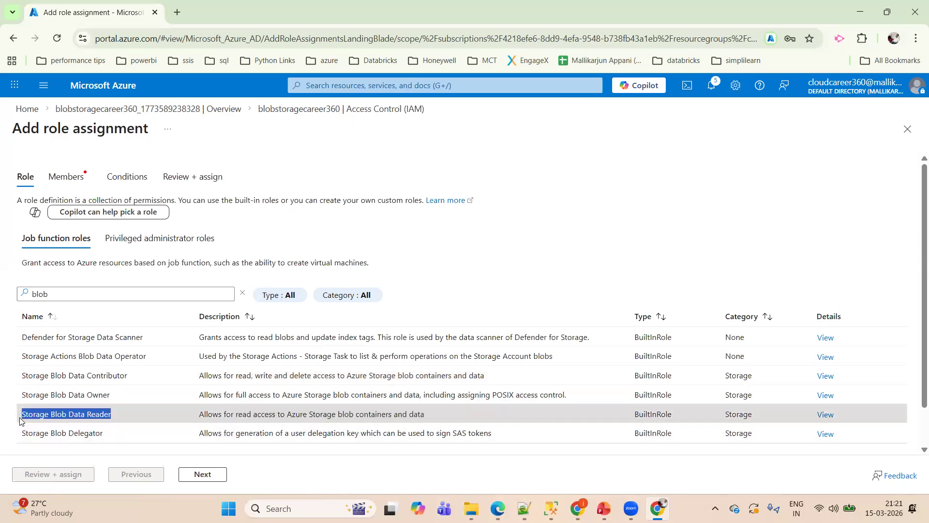
left_click(116, 435)
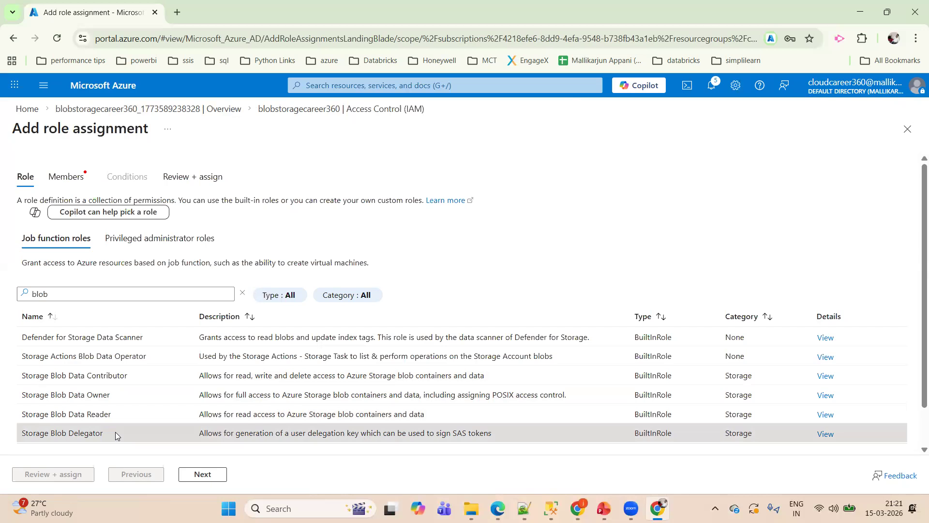
left_click_drag(115, 433, 14, 438)
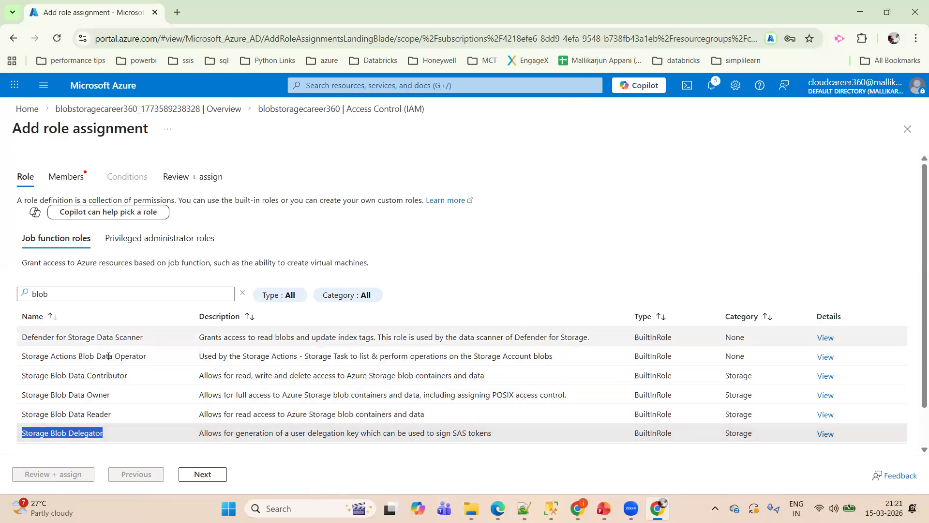
- Choose the Storage Blob Data Owner role, view the member selection, and return to Access Control (IAM) without assigning it
left_click(120, 396)
left_click_drag(120, 395, 9, 401)
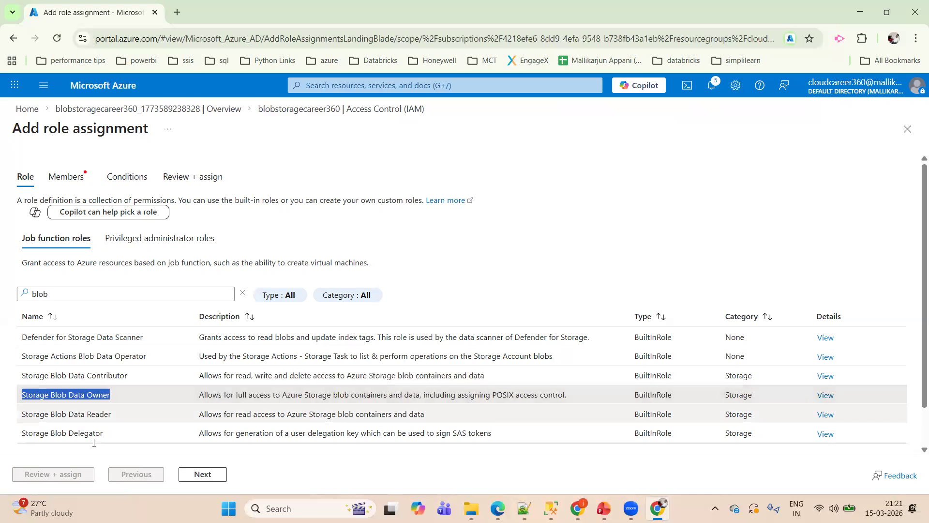
left_click(184, 475)
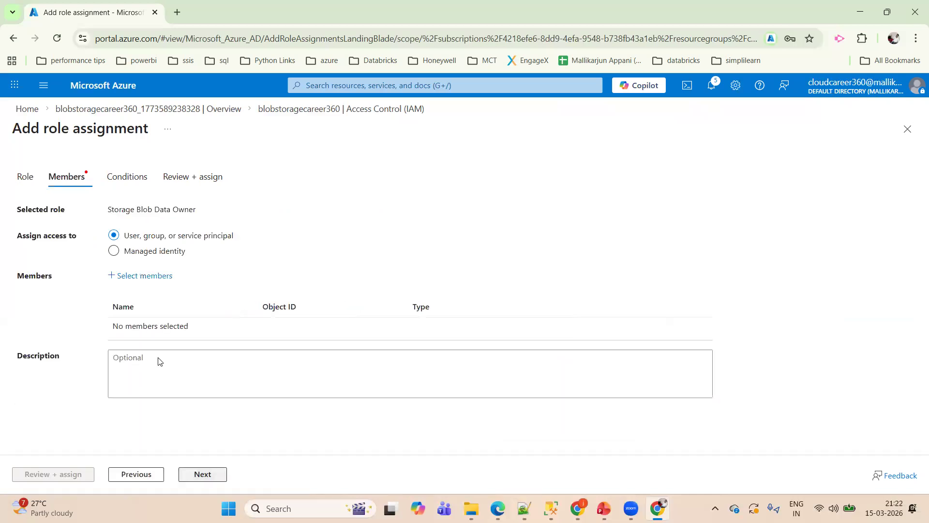
left_click(367, 116)
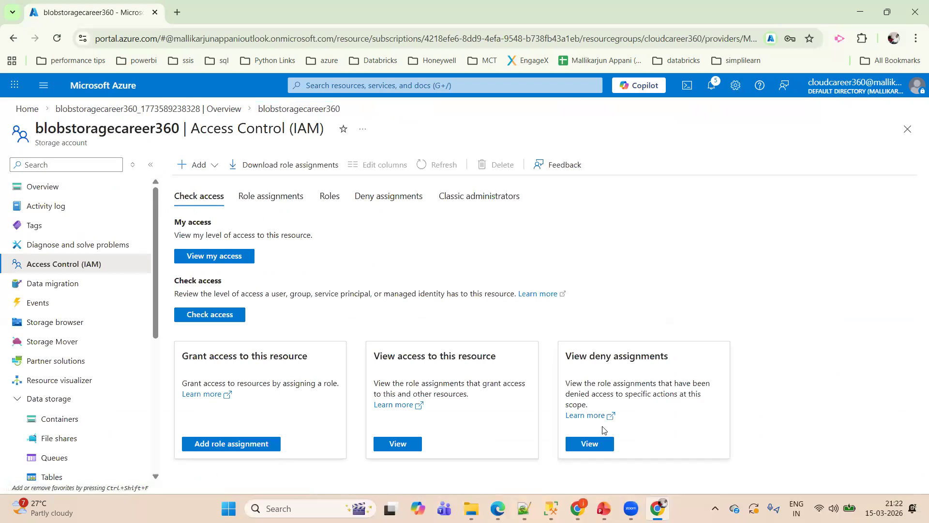
left_click(769, 424)
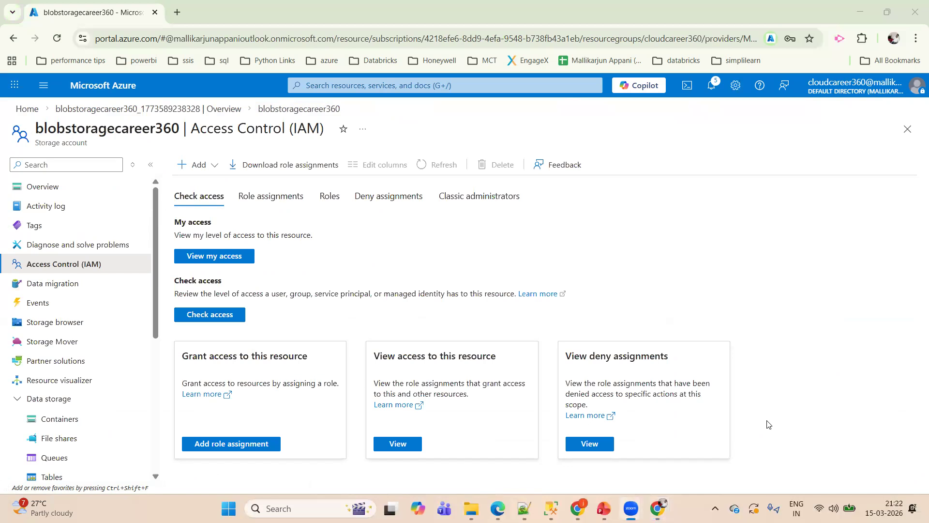